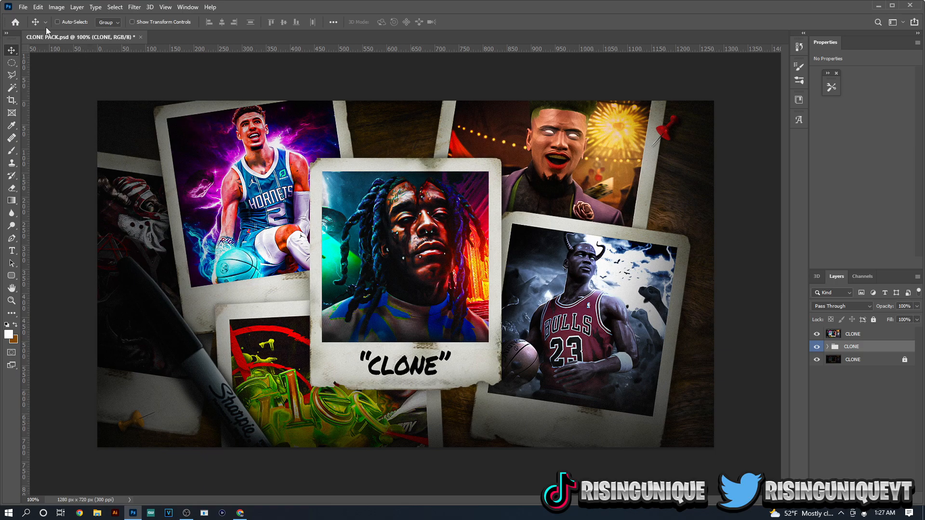
Create a new 1280 x 720 px document at 72 pixels/inch in RGB Color with a black custom background
click(22, 7)
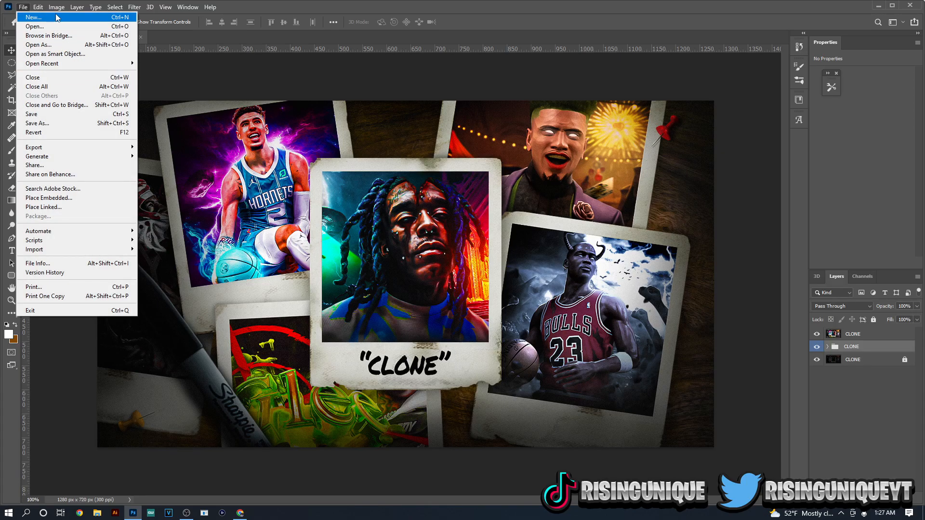
click(29, 17)
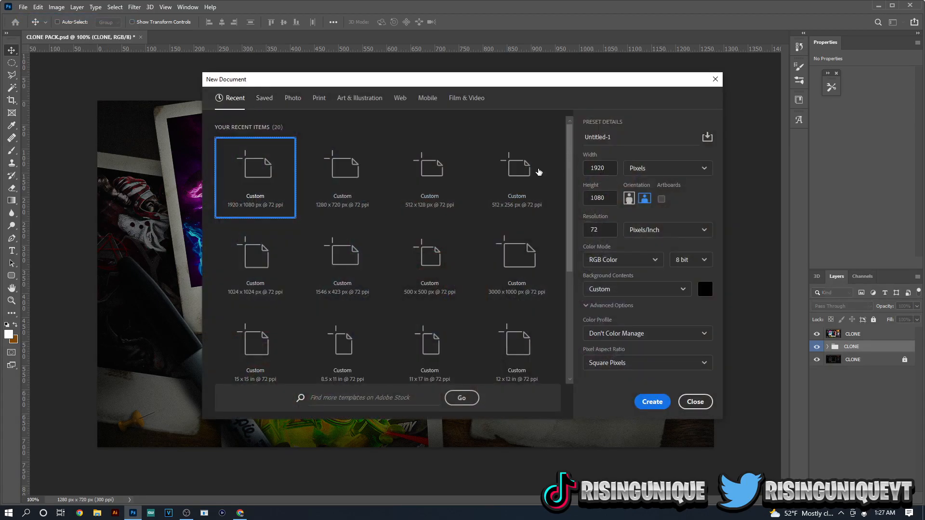
click(367, 165)
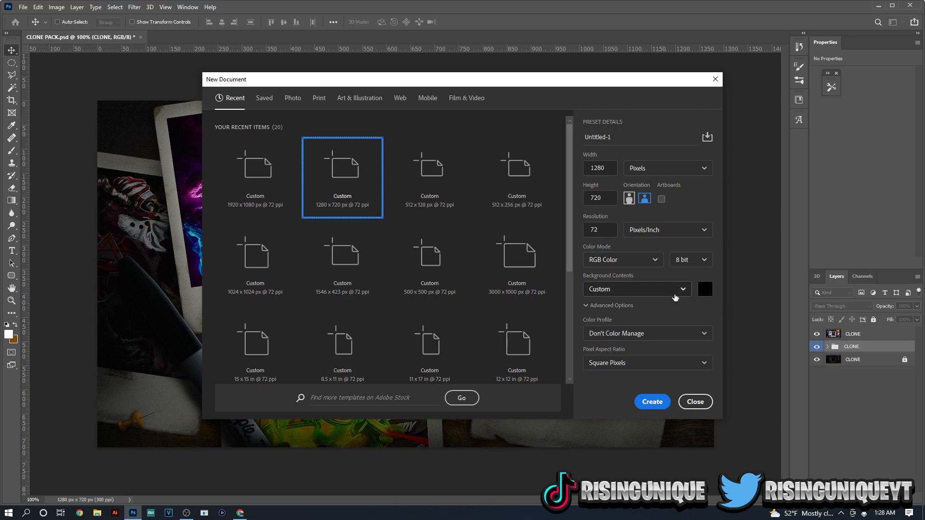
click(653, 402)
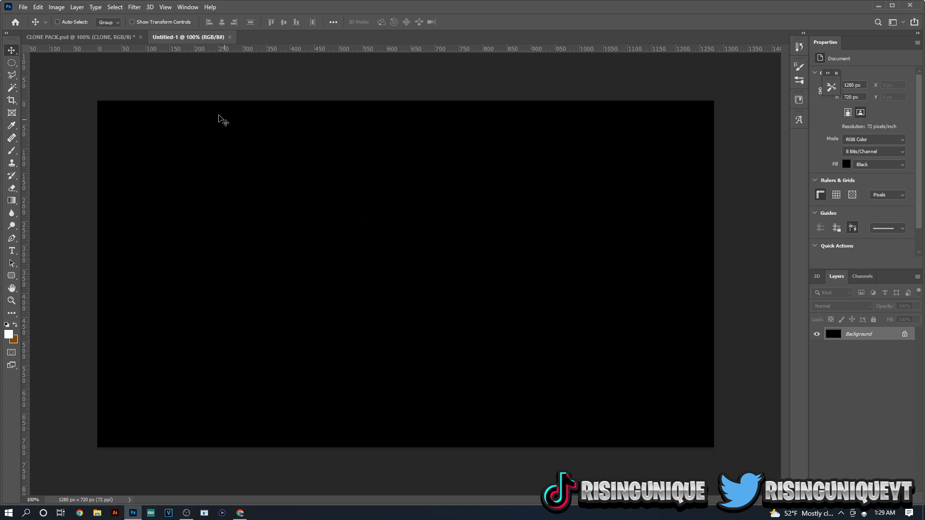
click(23, 7)
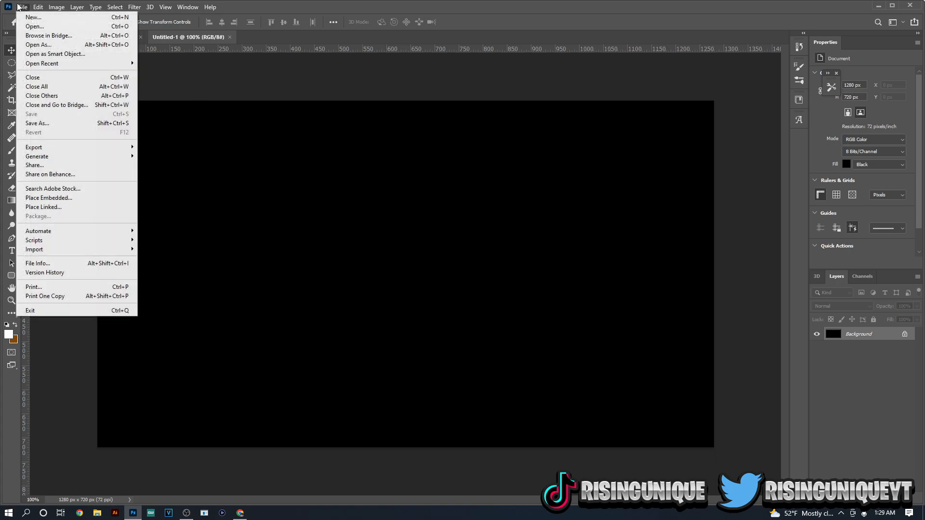
click(80, 207)
scroll(345, 137, down, 1)
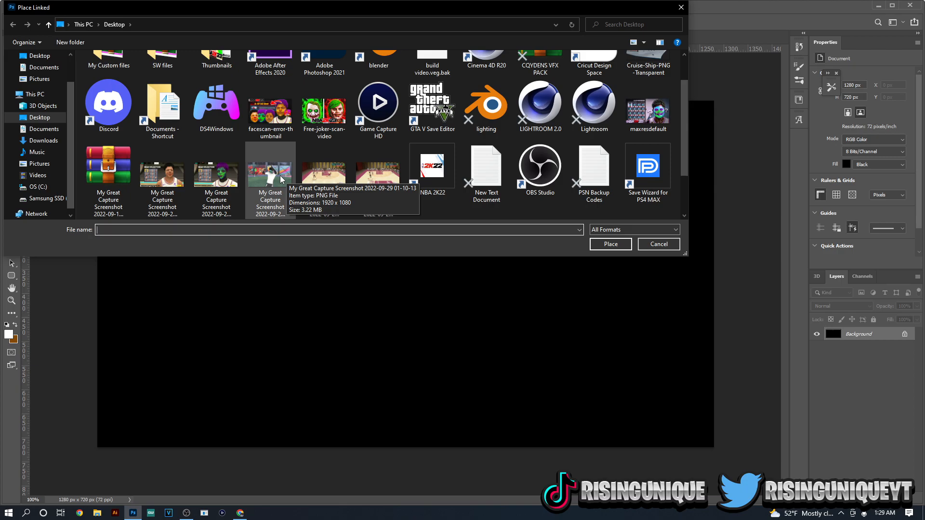
double_click(281, 177)
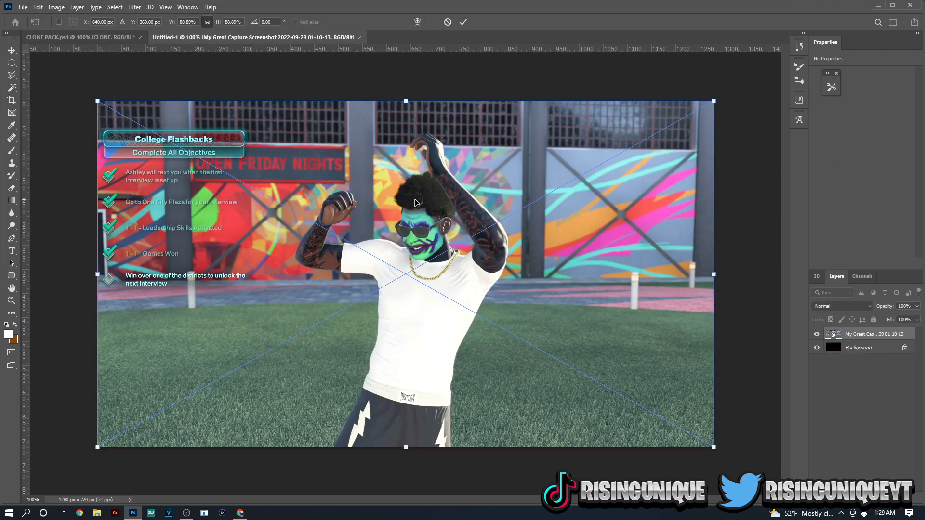
key(Return)
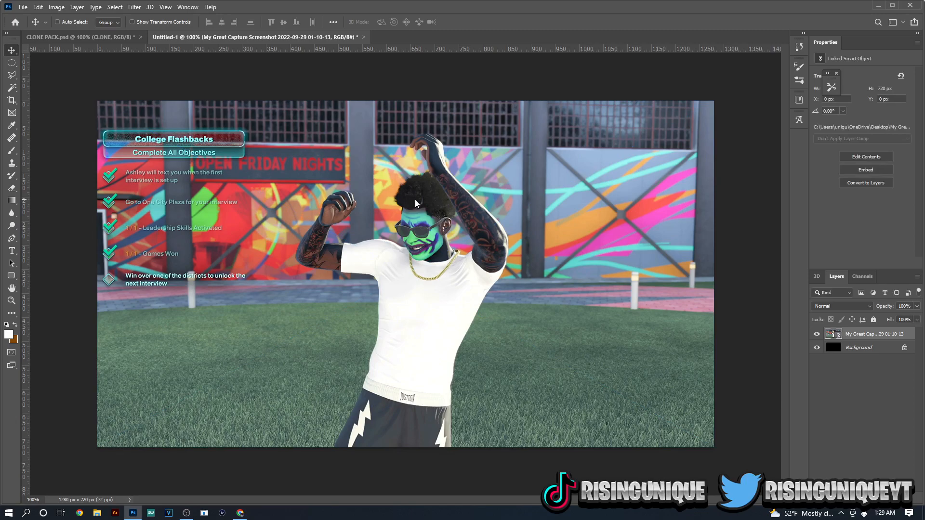
click(23, 7)
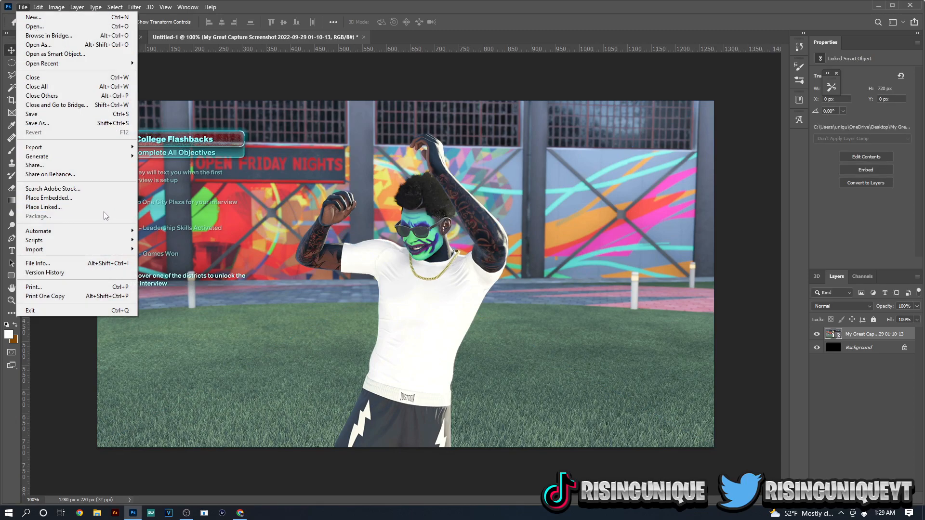
click(105, 207)
scroll(338, 178, down, 1)
click(325, 176)
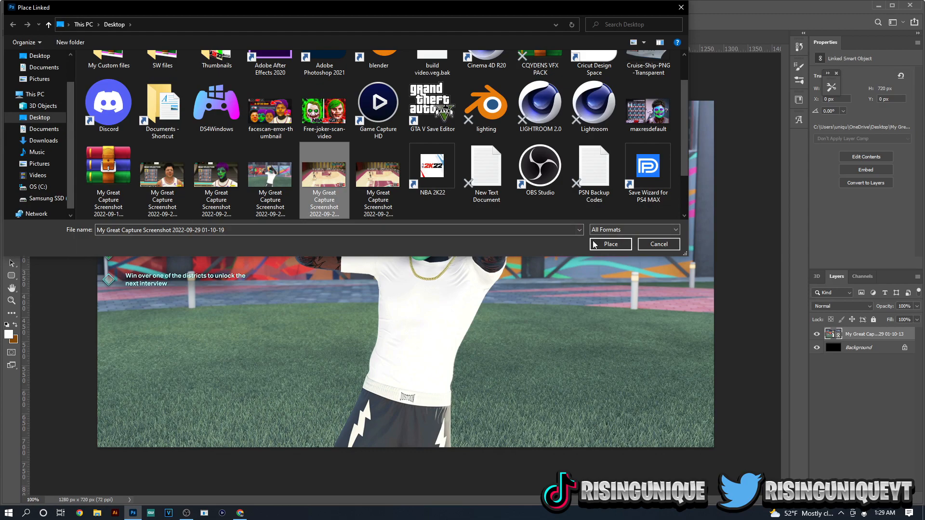
double_click(317, 176)
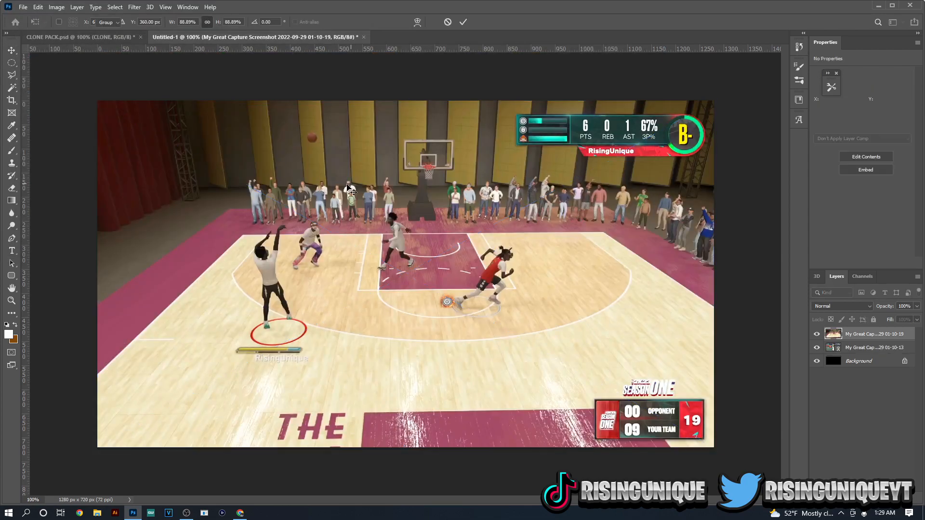
key(Return)
click(23, 8)
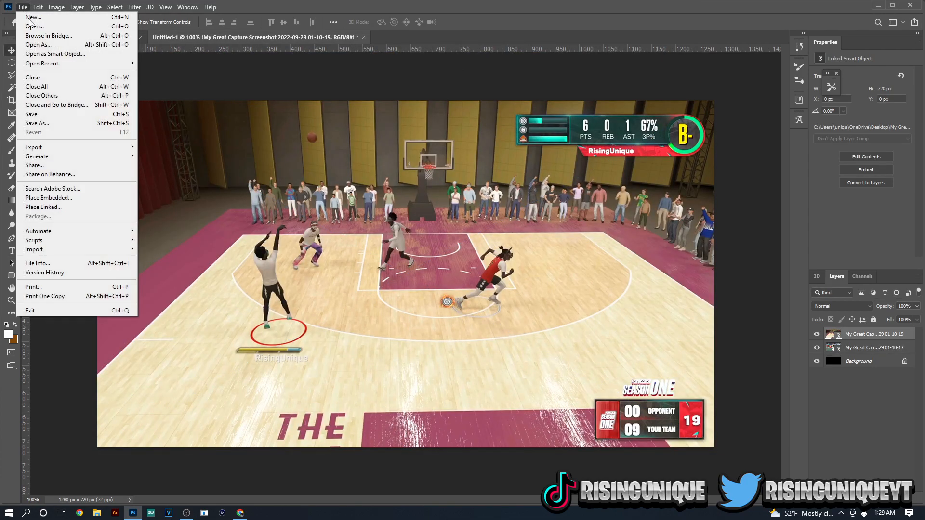
click(79, 207)
scroll(385, 160, down, 1)
click(386, 159)
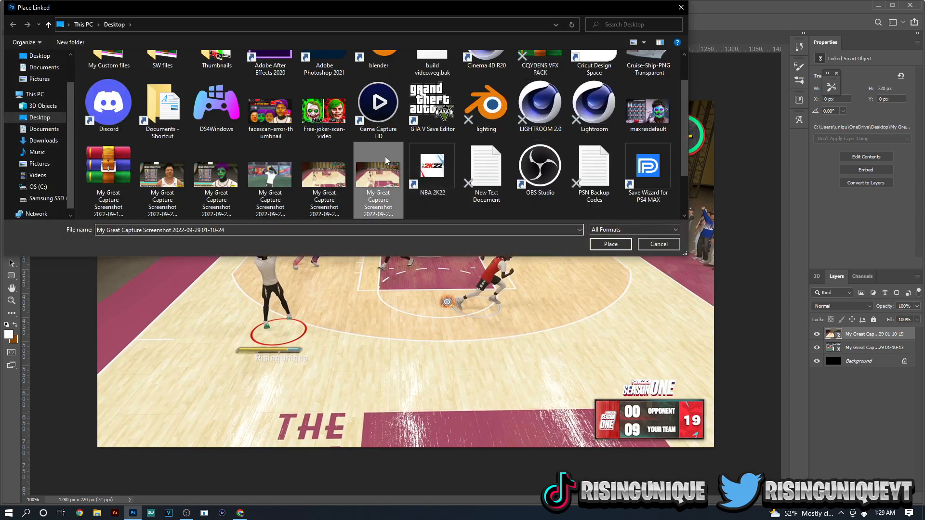
double_click(385, 159)
key(Return)
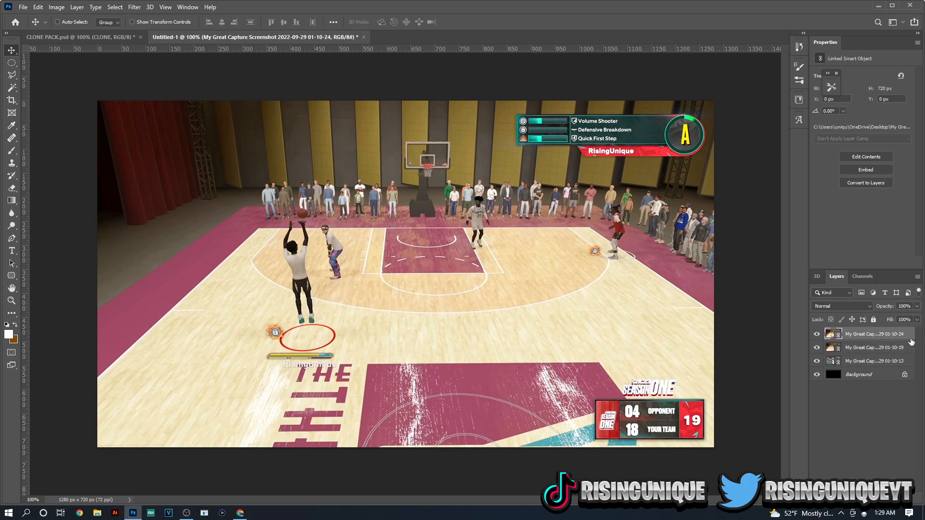
Rasterize all three placed screenshot layers together
shift+click(910, 362)
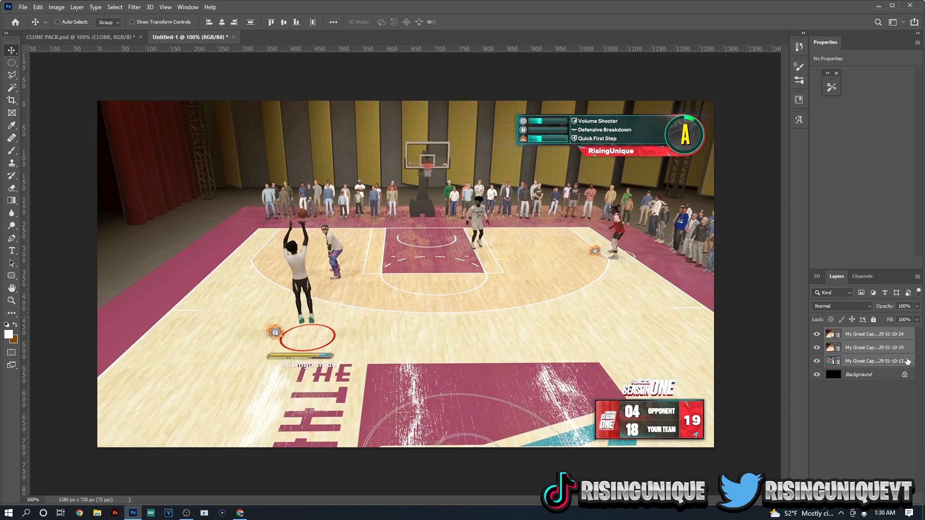
click(906, 336)
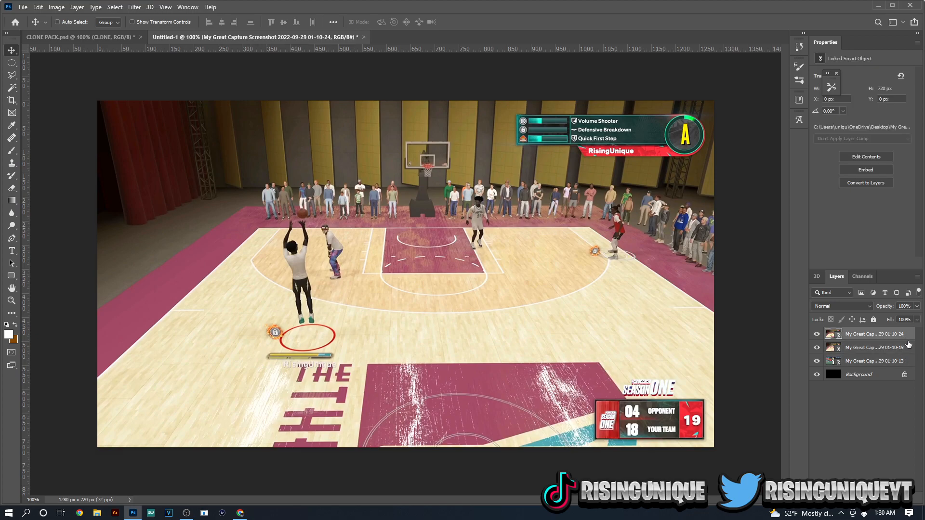
shift+click(911, 361)
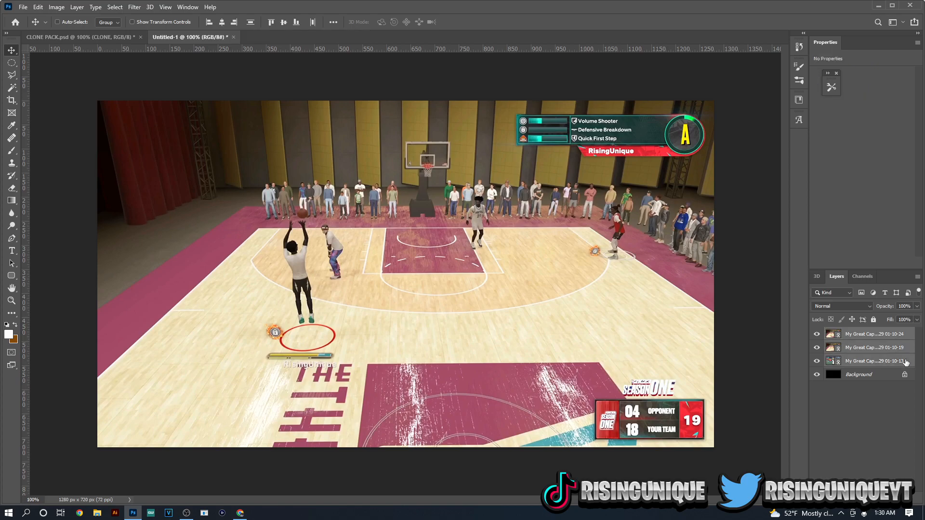
right_click(886, 336)
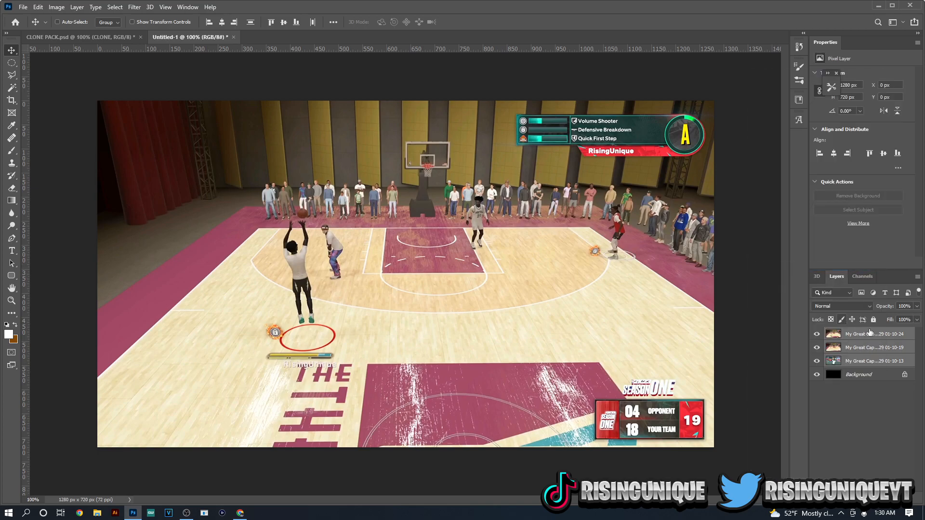
Hide the two basketball court screenshot layers and make the 01-10-13 player layer active
click(872, 334)
click(817, 334)
click(818, 347)
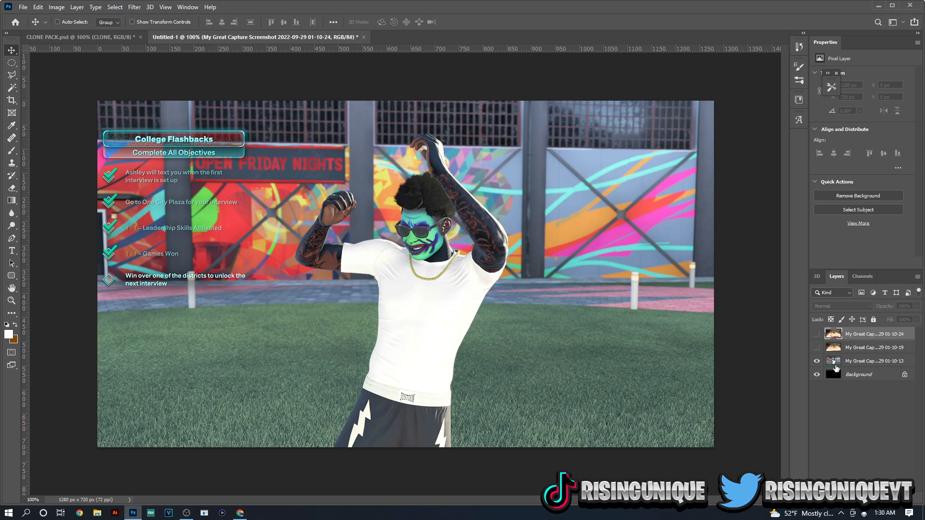
click(816, 350)
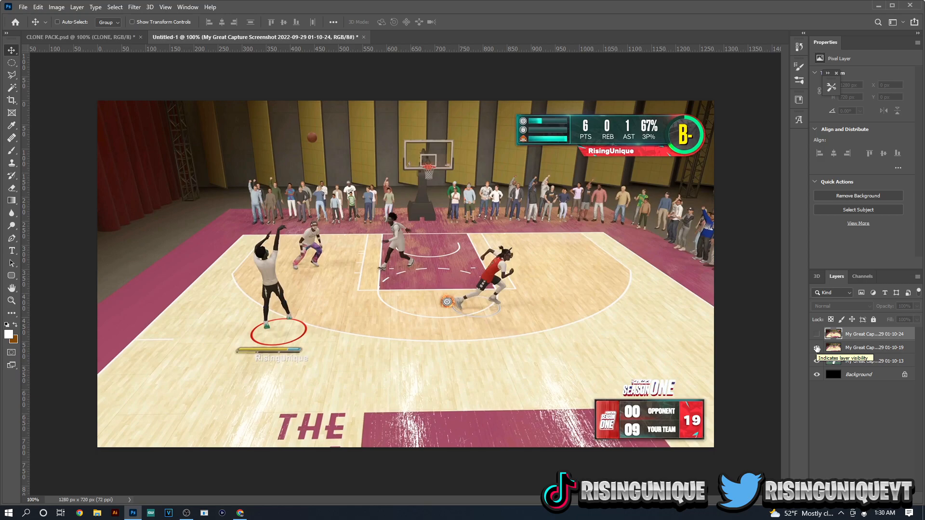
click(817, 348)
click(879, 361)
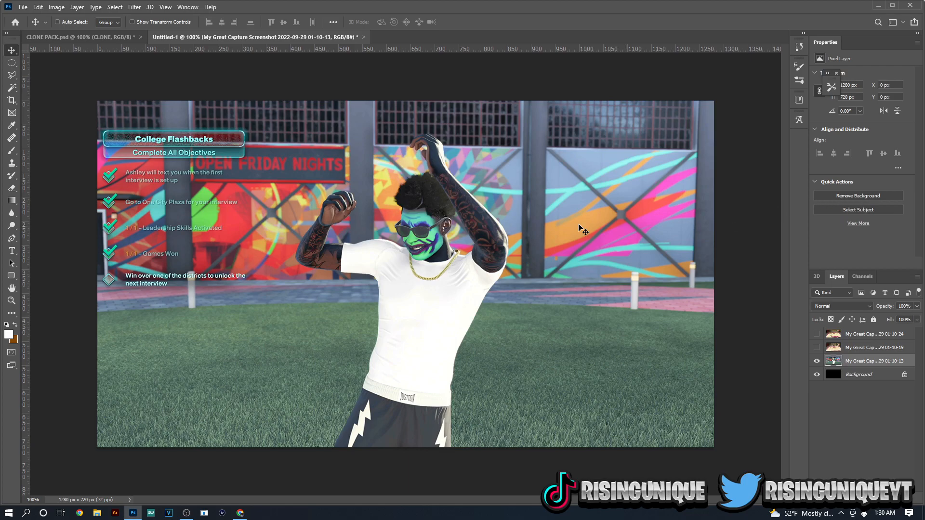
Trace a closed Pen tool path along the outer edge of the player's shorts and around the adjacent grass
click(6, 243)
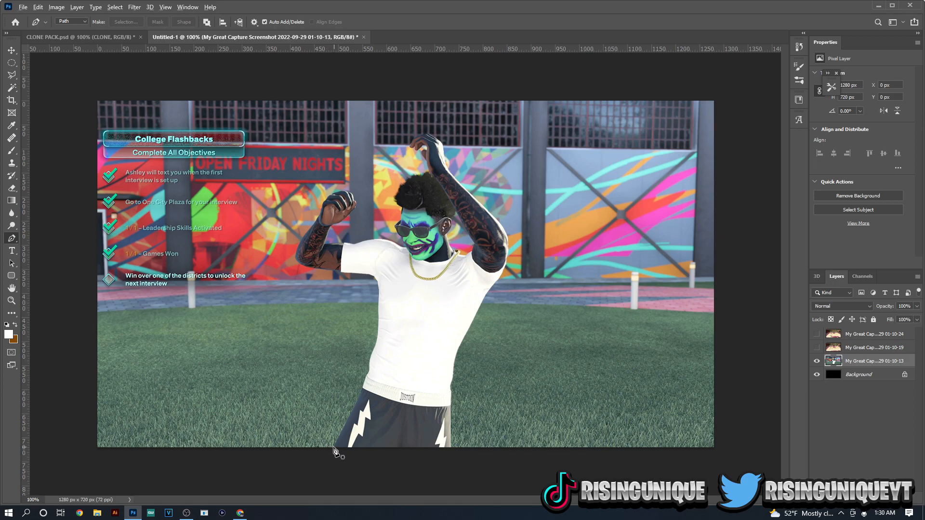
scroll(334, 452, up, 4)
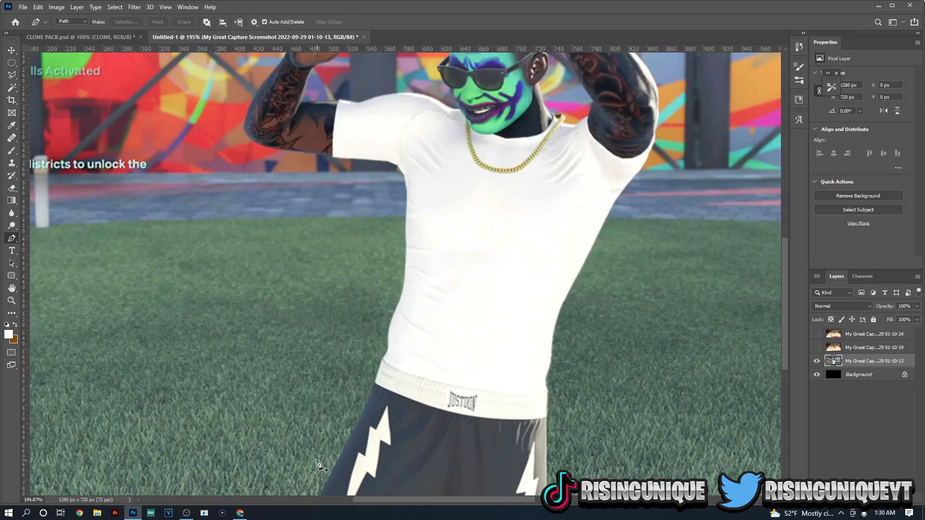
scroll(318, 465, up, 4)
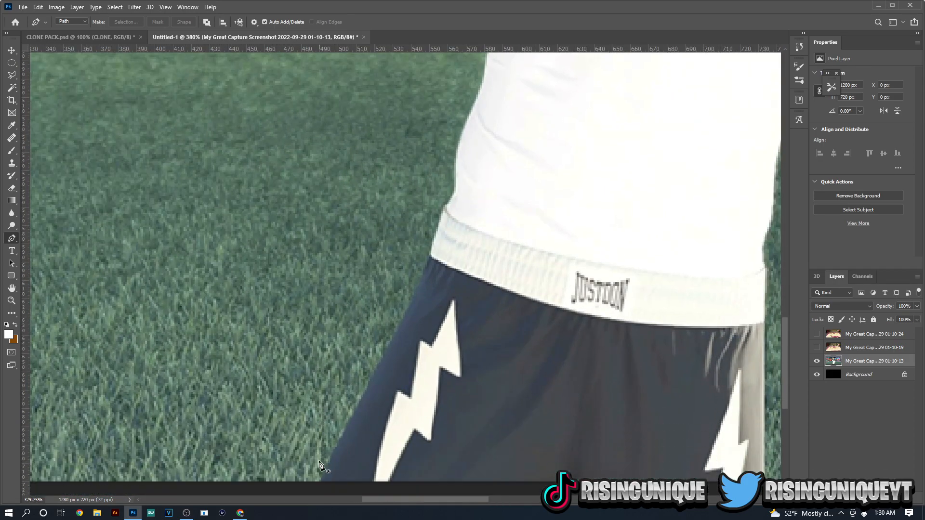
click(319, 473)
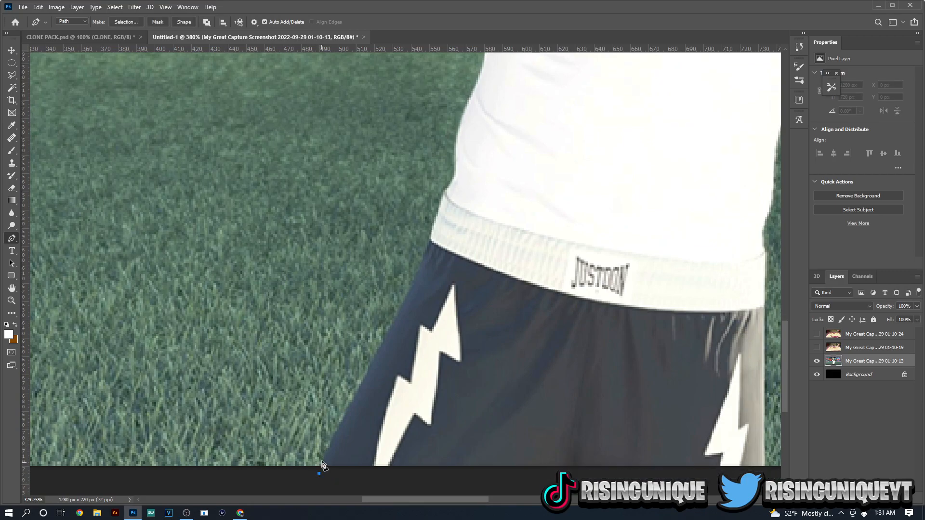
click(338, 430)
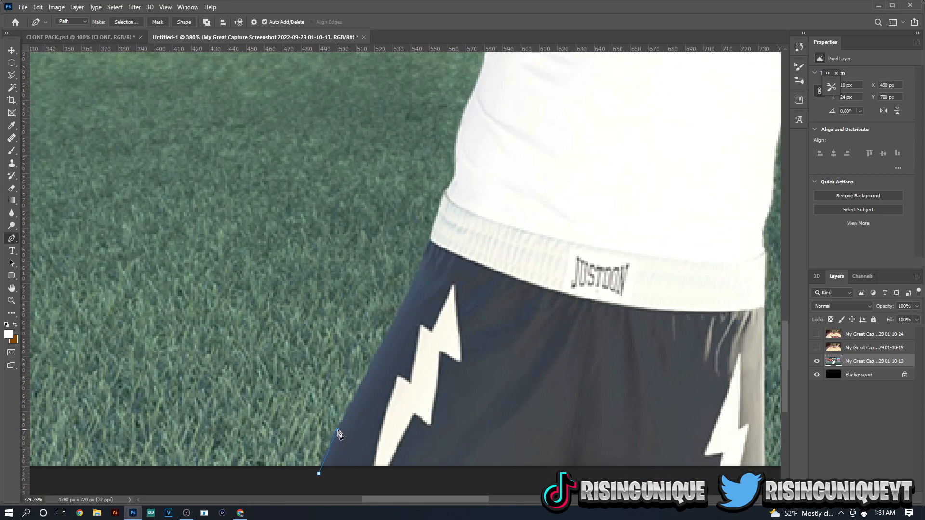
click(369, 367)
drag(414, 280, 368, 296)
click(231, 363)
click(217, 435)
click(248, 461)
click(252, 466)
click(301, 477)
click(319, 474)
Convert the closed path beside the shorts into a selection
right_click(309, 456)
click(338, 279)
key(Return)
Remove the background of the 01-10-13 player layer, masking out everything around the player
key(ctrl+1)
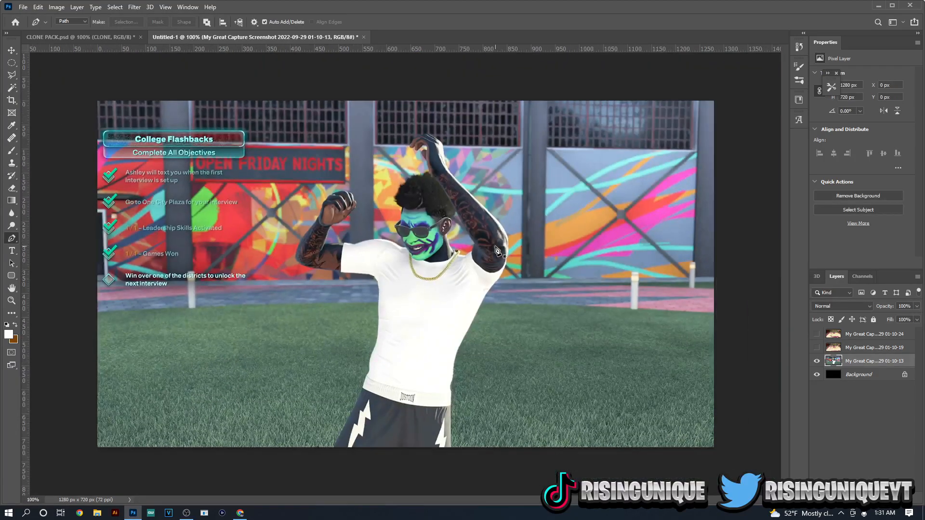
key(ctrl+0)
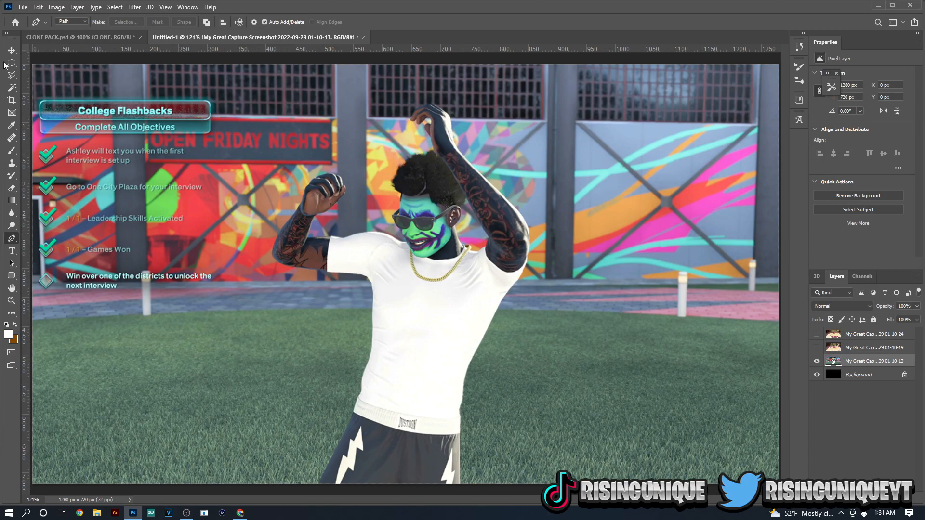
click(11, 50)
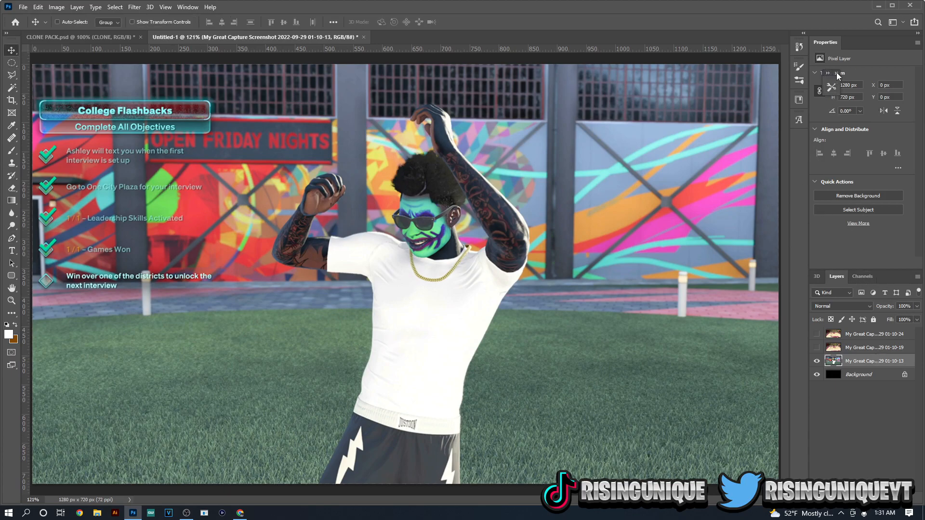
click(848, 198)
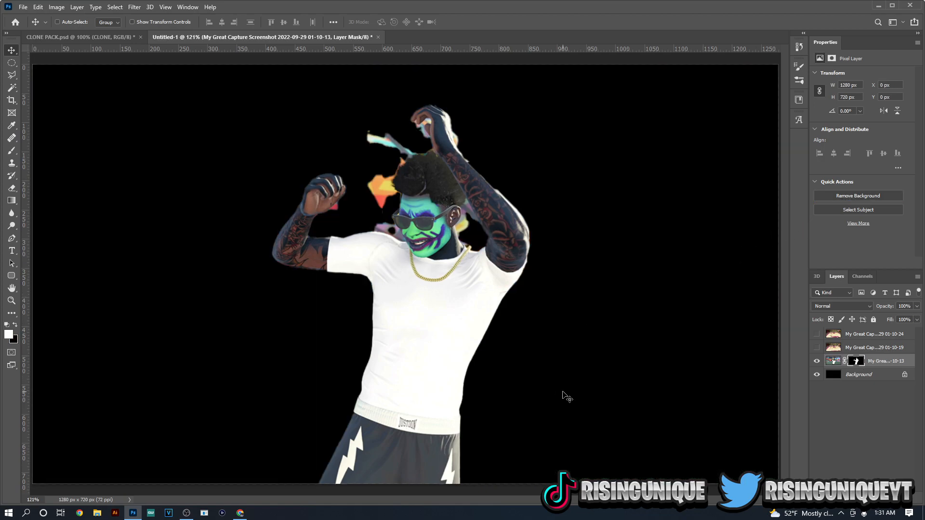
Try brushing white on the layer mask beside the shirt to restore the grass, and undo those strokes
key(b)
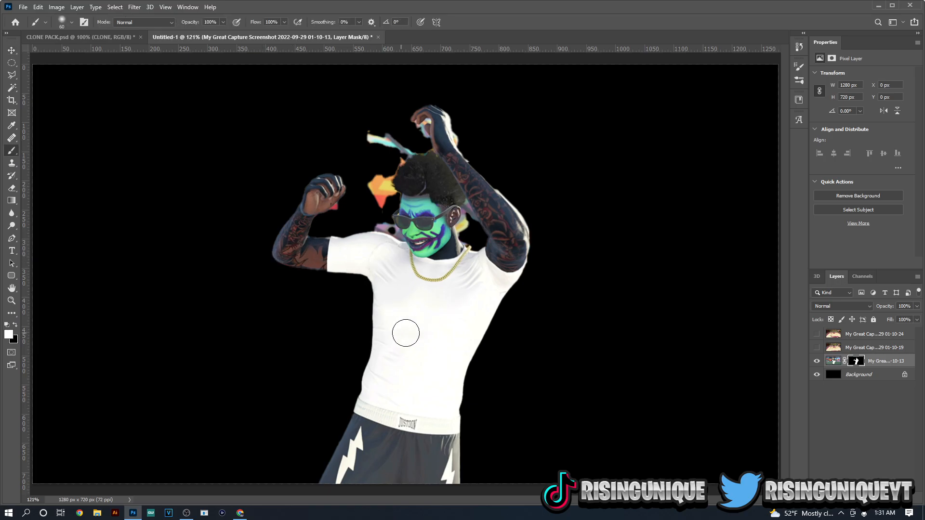
mouse_move(378, 312)
mouse_down()
mouse_move(340, 325)
mouse_move(387, 324)
mouse_move(356, 367)
mouse_move(363, 340)
mouse_move(391, 344)
mouse_move(106, 349)
mouse_move(339, 351)
mouse_up()
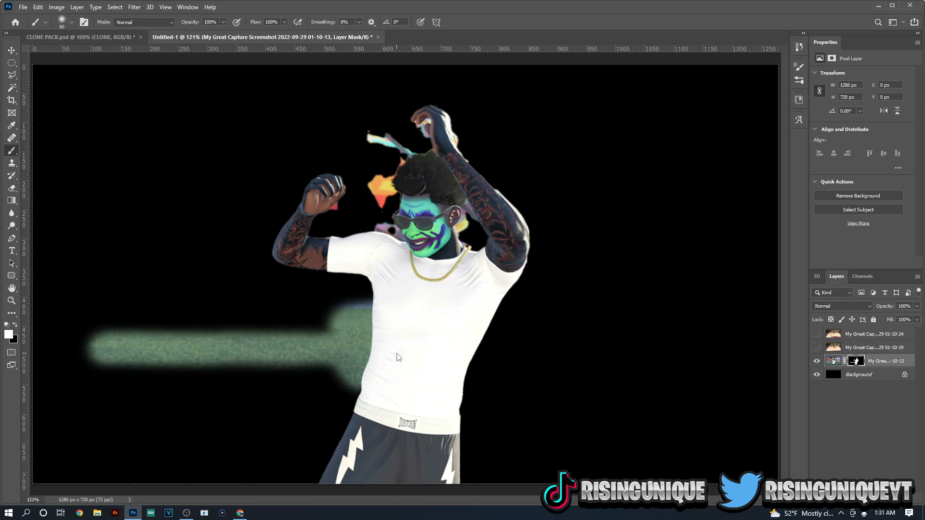
key(ctrl+z)
key(ctrl+z)
key(ctrl+z)
key(ctrl+z)
key(ctrl+z)
key(ctrl+z)
key(ctrl+z)
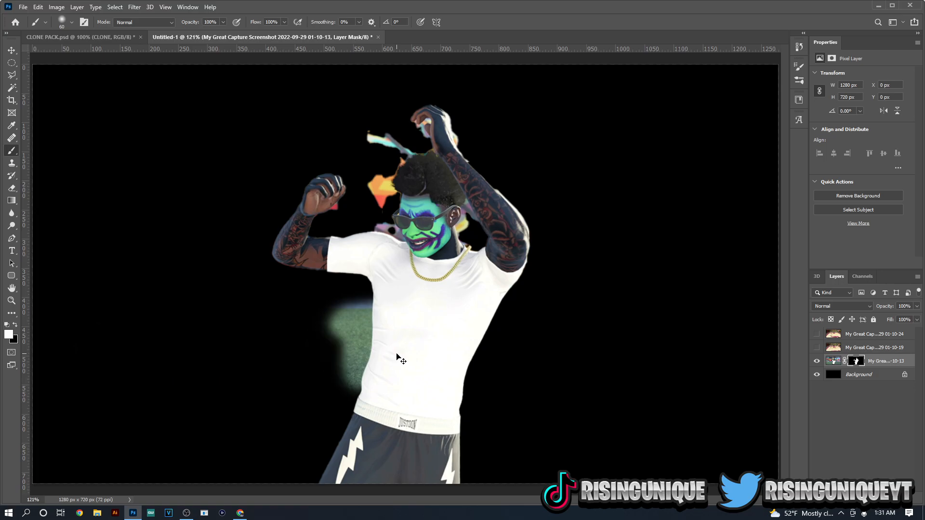
Brush black on the layer mask over the edge of the shirt near the waist to hide that part
key(x)
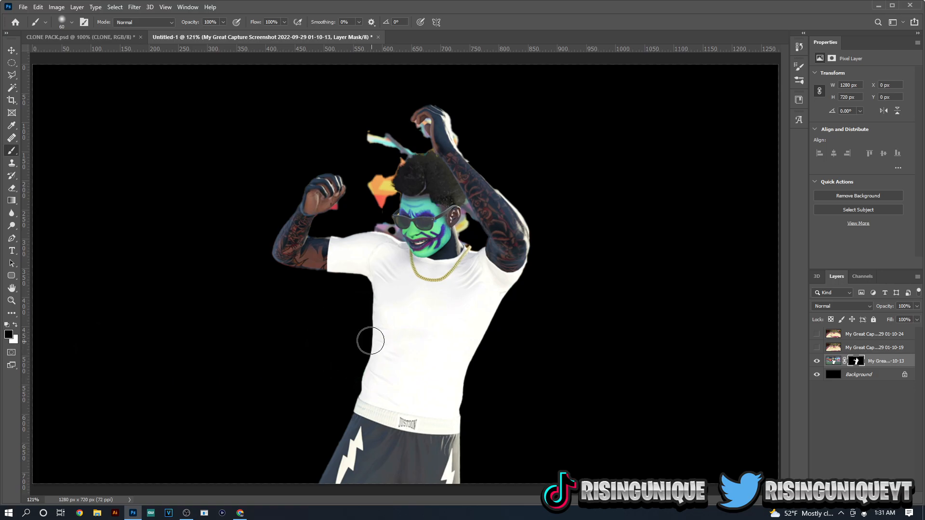
drag(363, 326, 375, 377)
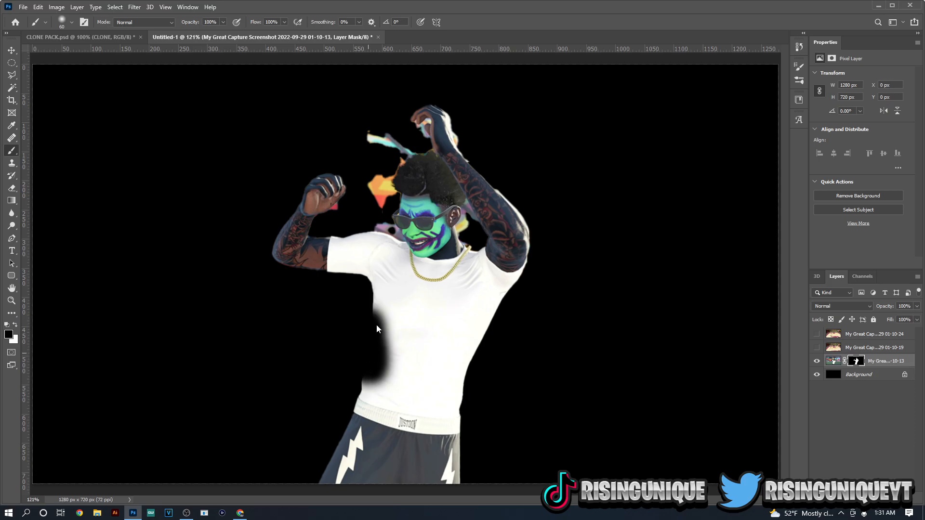
Undo the black brush strokes made on the layer mask over the shirt's edge near the waist
key(ctrl+z)
key(ctrl+z)
key(ctrl+z)
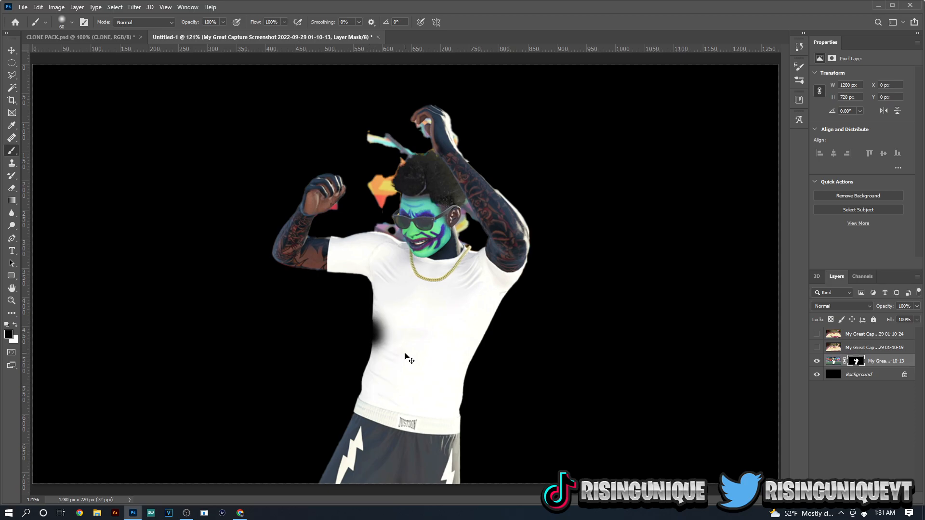
key(ctrl+z)
Brush black on the layer mask with a small brush along the outer edge of the raised arm to remove the white fringe
scroll(513, 155, up, 2)
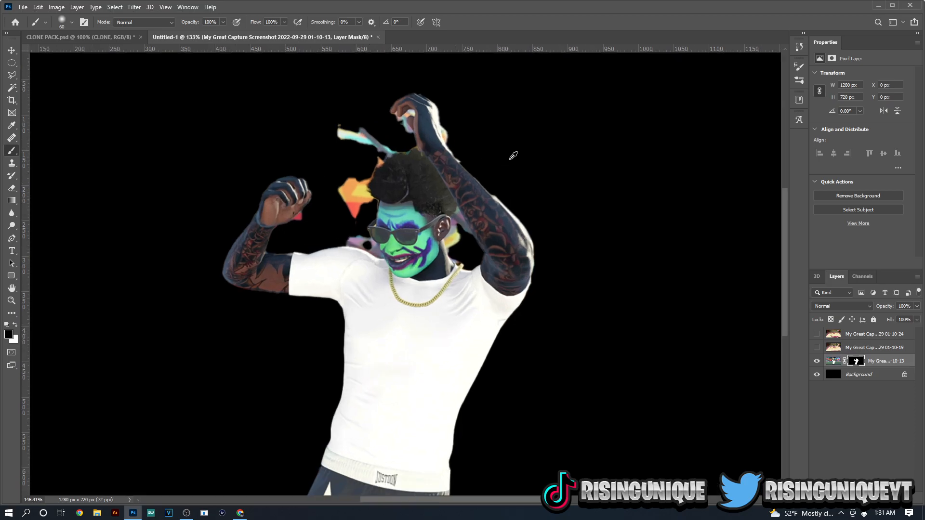
scroll(526, 158, up, 4)
scroll(553, 206, up, 2)
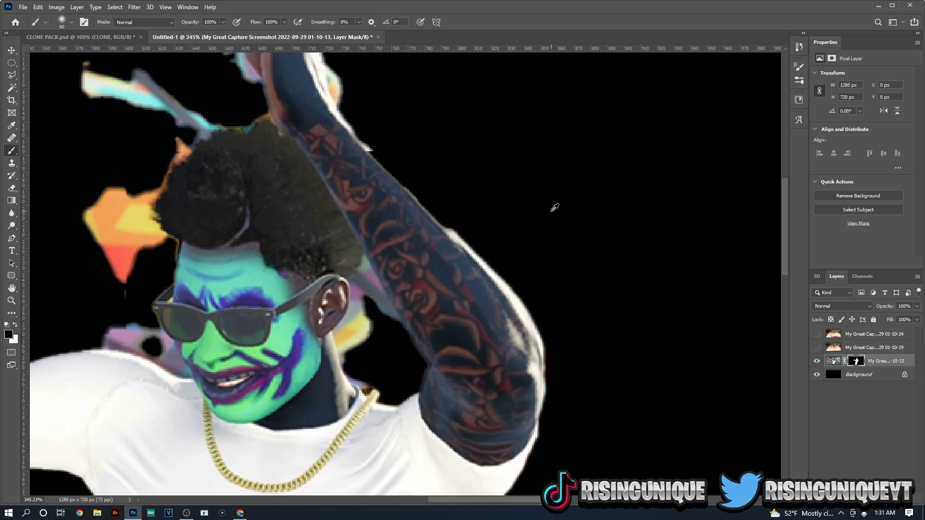
key([)
key([)
key([)
key([)
key([)
key([)
key([)
key([)
key([)
key(])
key(])
key(])
key(])
key(])
key(])
key([)
key([)
key(bracketleft)
key(bracketleft)
key(bracketleft)
key(bracketleft)
drag(475, 260, 546, 348)
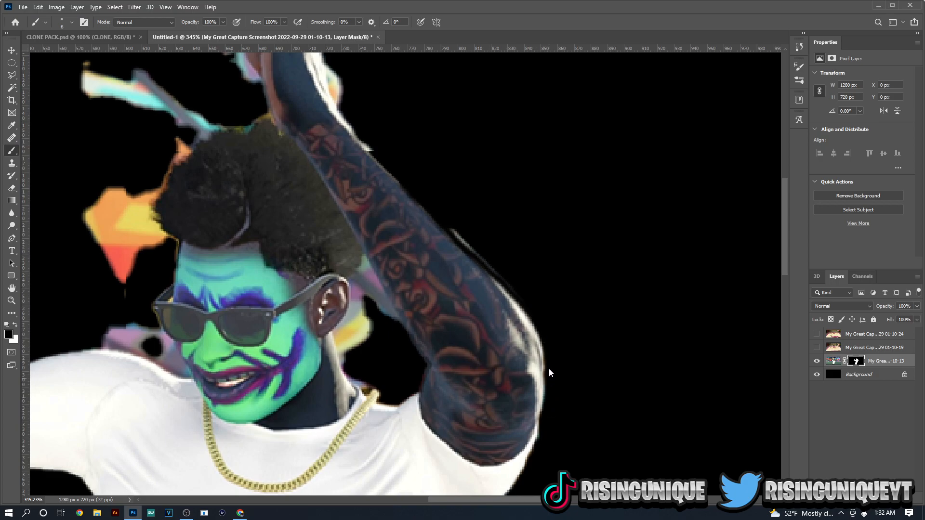
drag(521, 304, 502, 285)
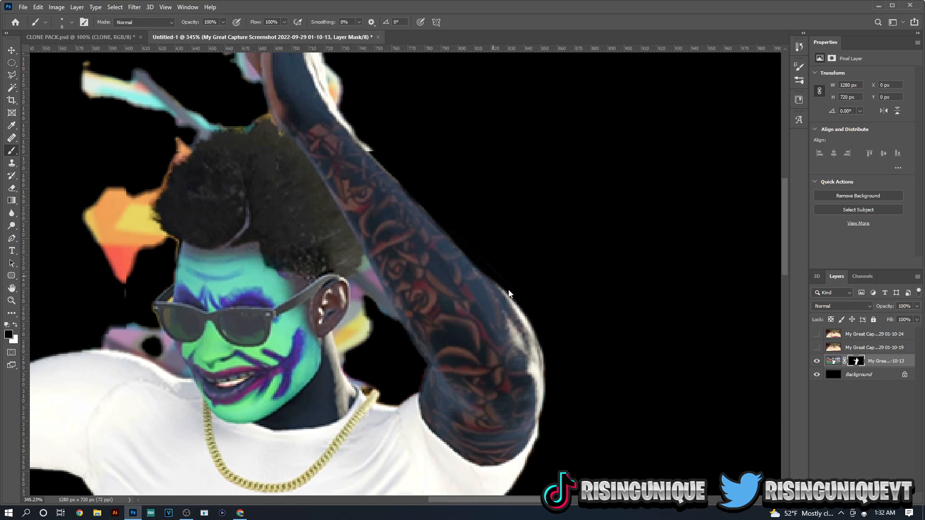
drag(509, 290, 525, 319)
drag(487, 263, 519, 311)
drag(536, 341, 545, 367)
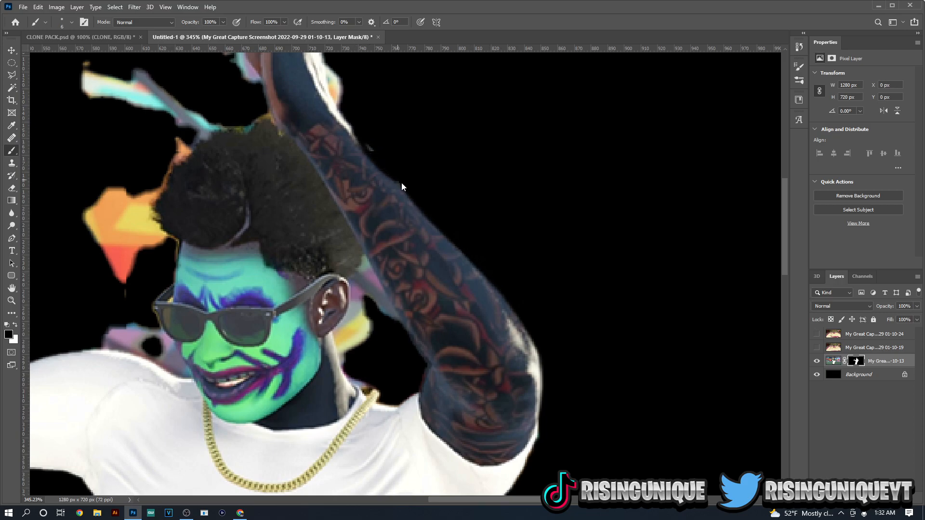
Brush black on the layer mask along the wrist and back of the raised hand to remove leftover background
click(364, 137)
scroll(361, 145, up, 5)
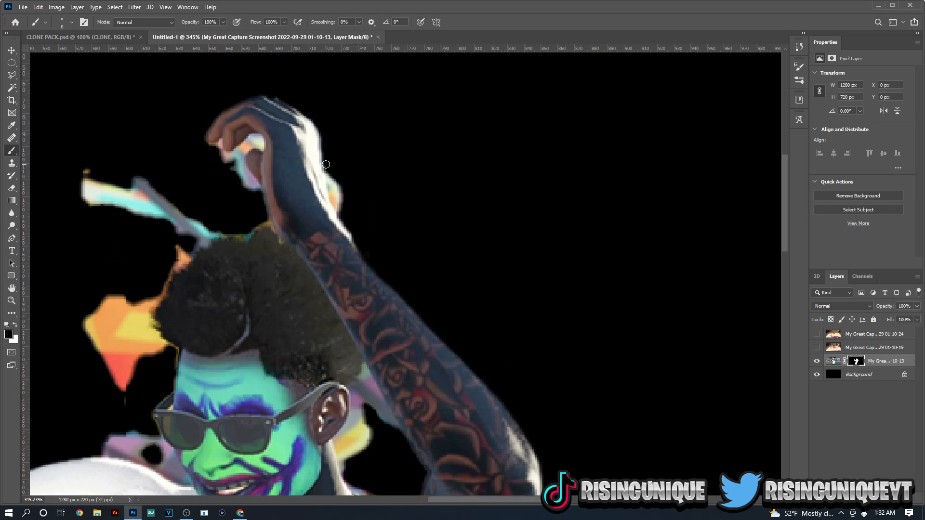
drag(328, 171, 332, 182)
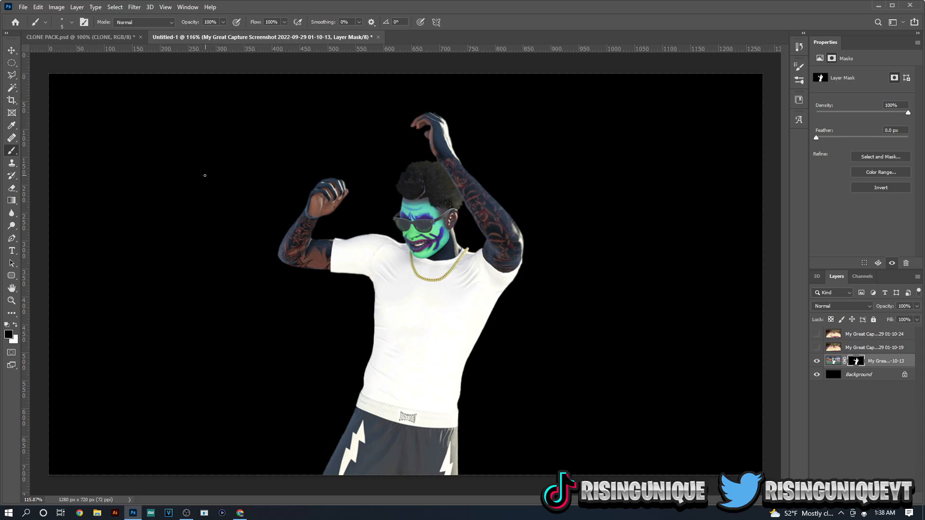
Delete Layer 2 and merge Layer 1 with the masked 01-10-13 player layer
click(12, 49)
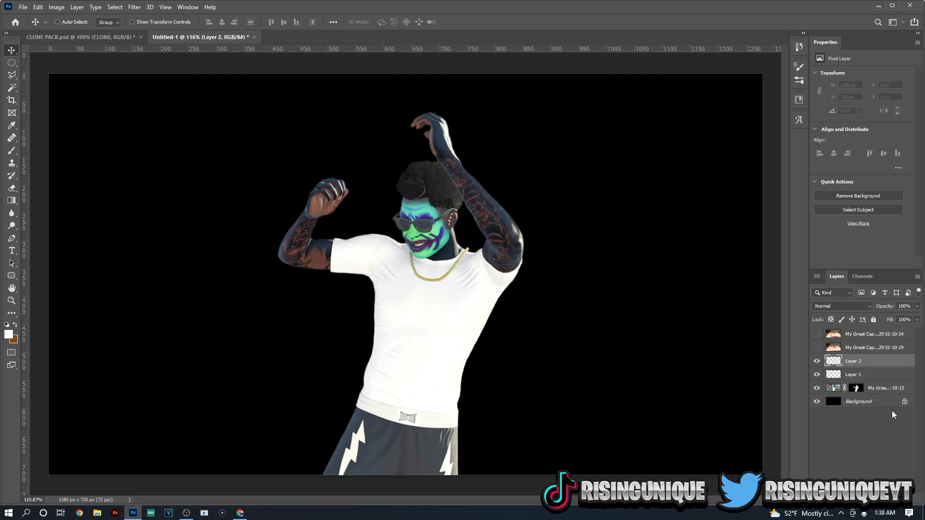
key(Delete)
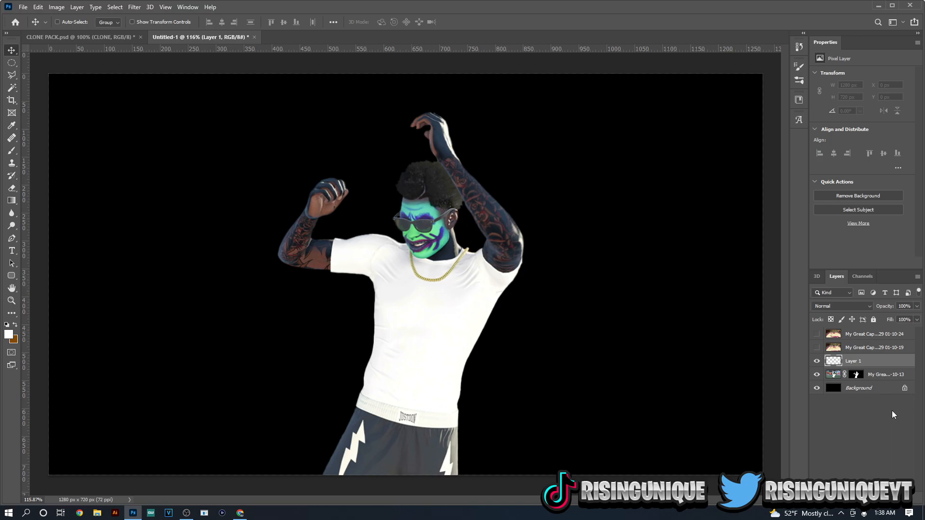
shift+click(889, 376)
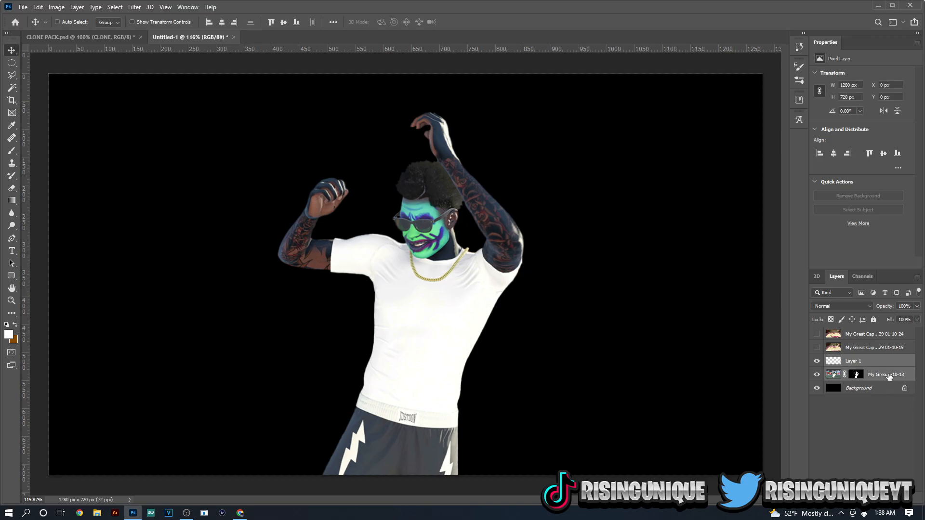
key(ctrl+e)
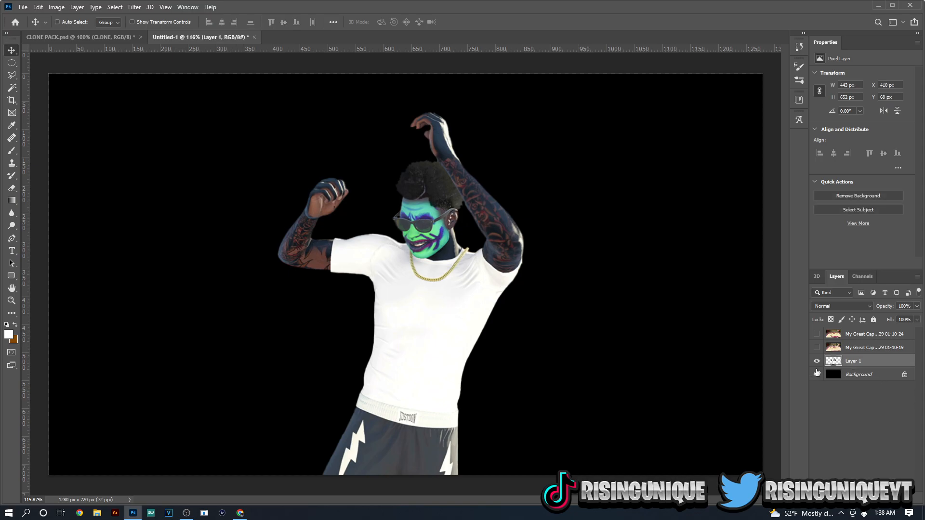
Hide the background temporarily and toggle the merged player layer's visibility to examine the cutout
click(817, 375)
click(816, 362)
click(816, 363)
click(816, 362)
click(816, 362)
click(816, 363)
click(816, 362)
click(817, 376)
Hide the merged player layer and show the 01-10-19 and 01-10-24 court screenshots, with the 01-10-24 layer selected
click(817, 362)
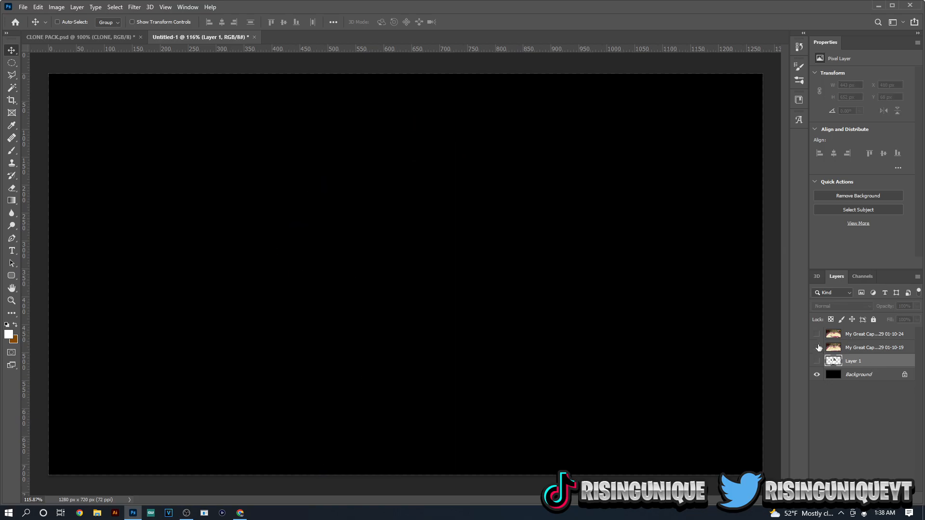
click(816, 347)
click(817, 334)
click(877, 336)
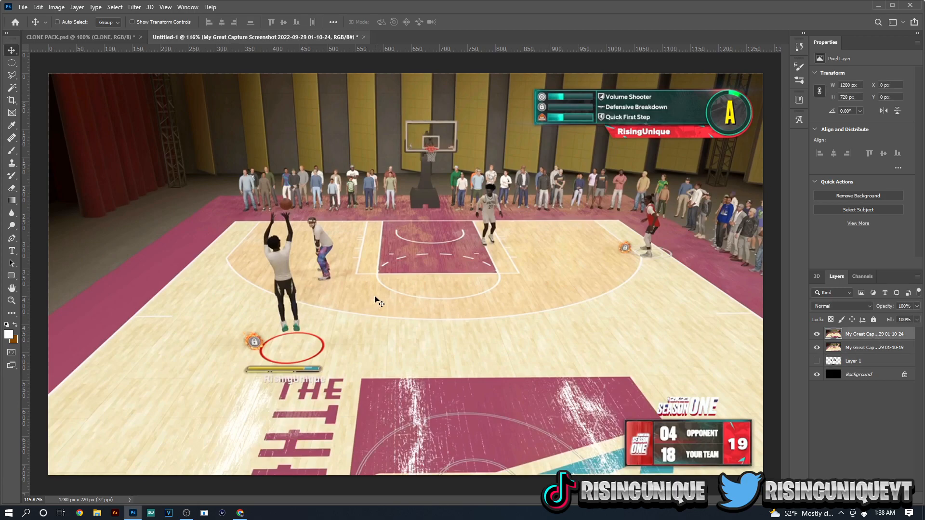
Duplicate the 01-10-24 screenshot layer and remove the copy's background, leaving only the masked copy visible
key(ctrl)
key(ctrl+j)
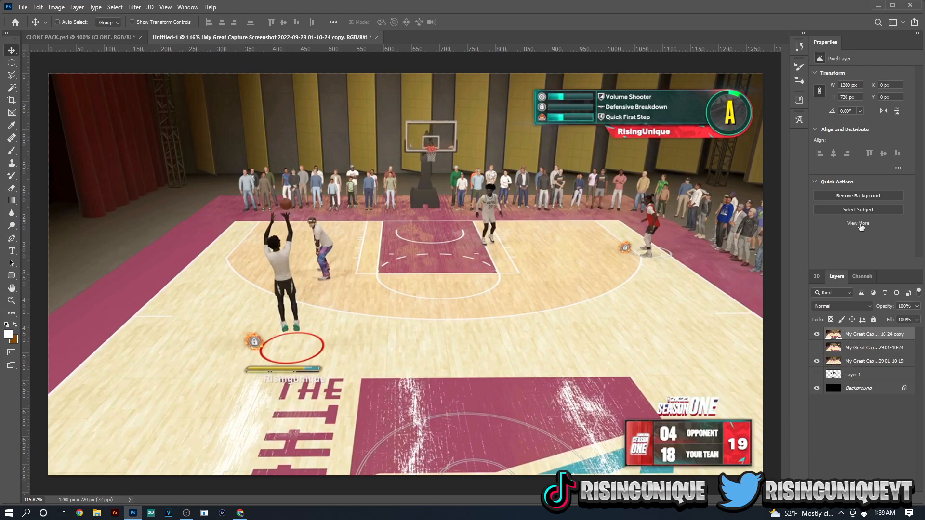
click(863, 196)
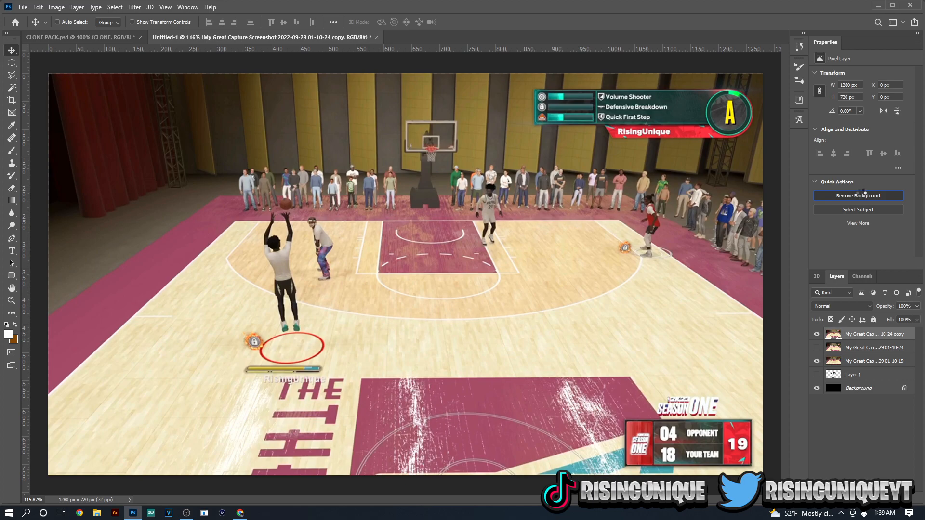
click(818, 360)
click(817, 389)
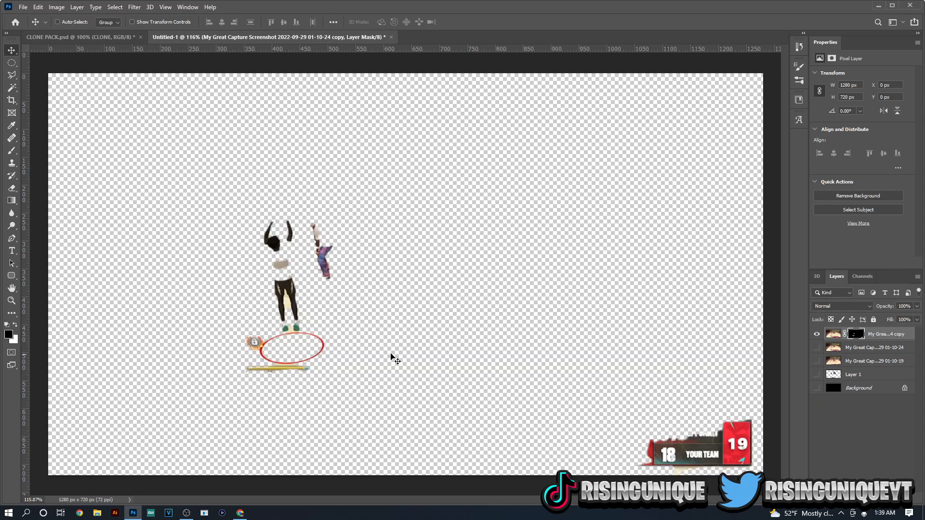
Brush white at 9 px on the copy's layer mask to restore the jumping shooter's shirt, sleeves and upper arms
alt+scroll(272, 303, up, 10)
scroll(290, 283, up, 2)
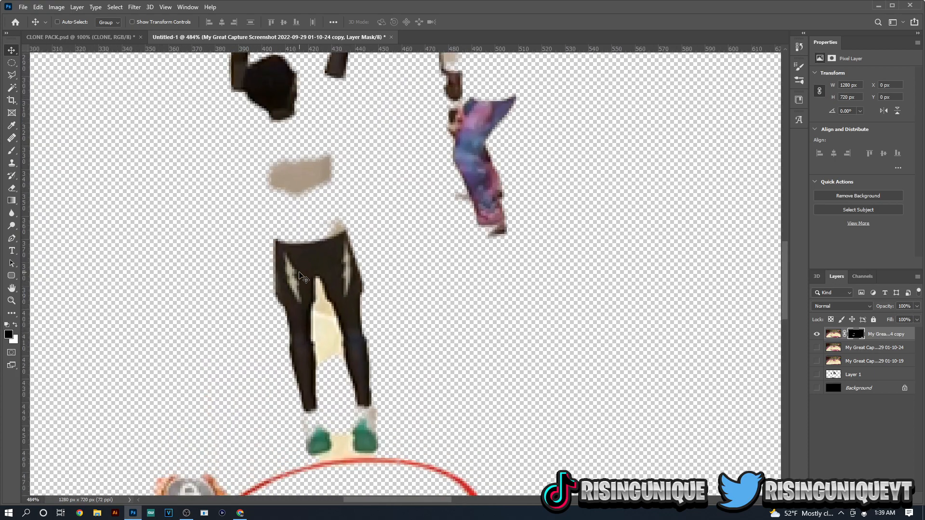
key(b)
click(273, 132)
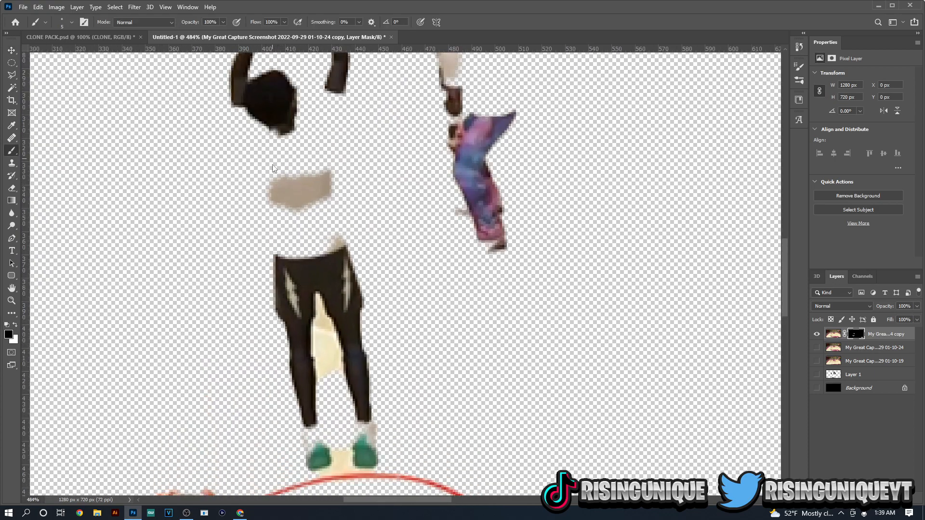
key(x)
key(bracketright)
key(bracketright)
key(bracketright)
key(bracketright)
mouse_move(272, 143)
mouse_down()
mouse_move(278, 198)
mouse_move(276, 185)
mouse_move(251, 205)
mouse_move(259, 142)
mouse_up()
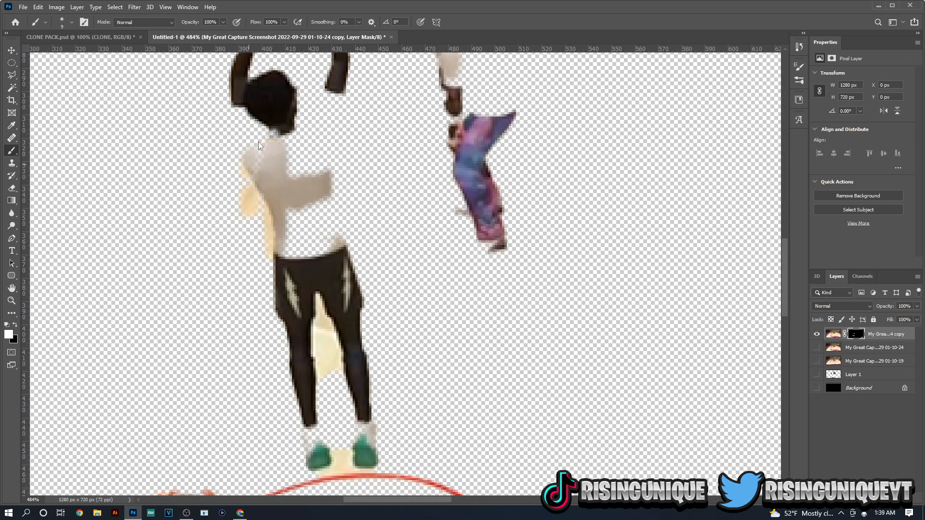
mouse_move(247, 106)
mouse_down()
mouse_move(243, 155)
mouse_move(238, 120)
mouse_move(238, 140)
mouse_move(249, 145)
mouse_move(277, 105)
mouse_move(272, 131)
mouse_move(258, 139)
mouse_move(305, 119)
mouse_move(321, 139)
mouse_move(343, 86)
mouse_move(323, 110)
mouse_move(353, 70)
mouse_up()
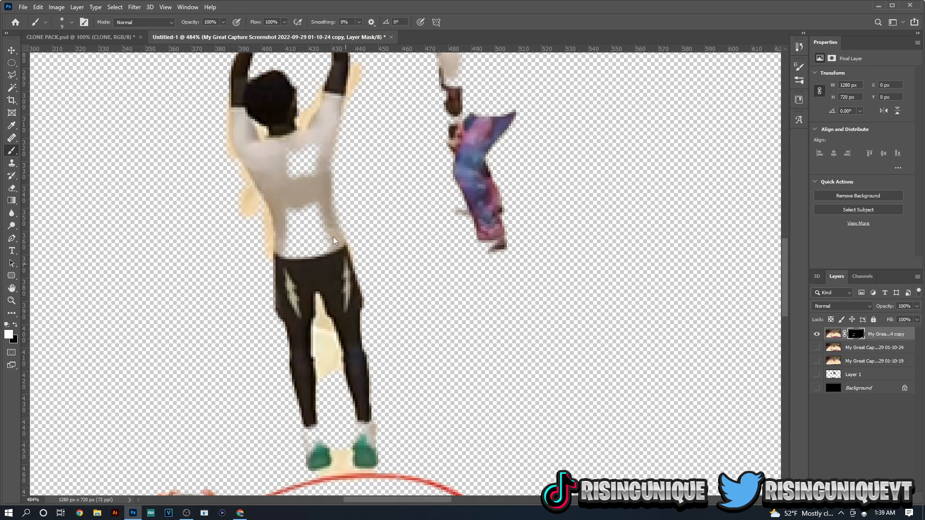
drag(313, 225, 310, 256)
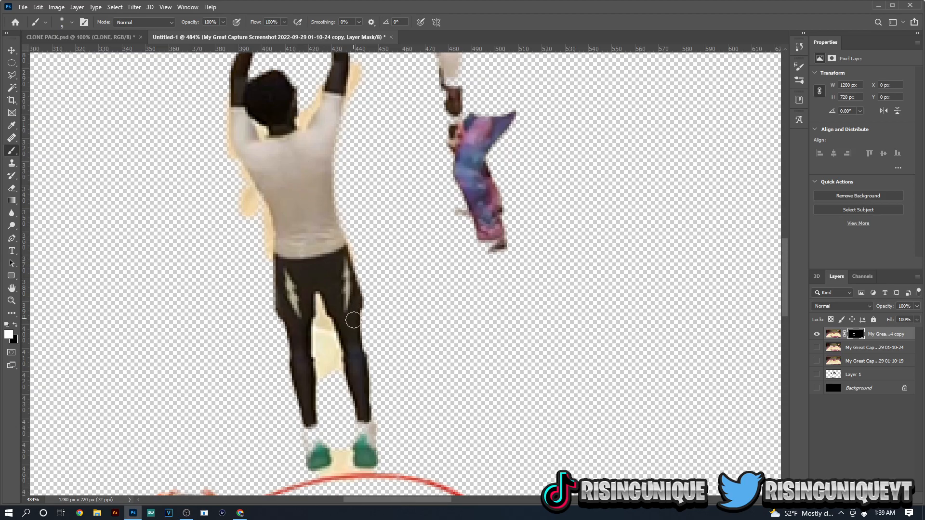
Show the black background and brush white at 6 px on the layer mask to restore the shooter's socks and ankles
scroll(359, 366, down, 1)
scroll(325, 410, up, 3)
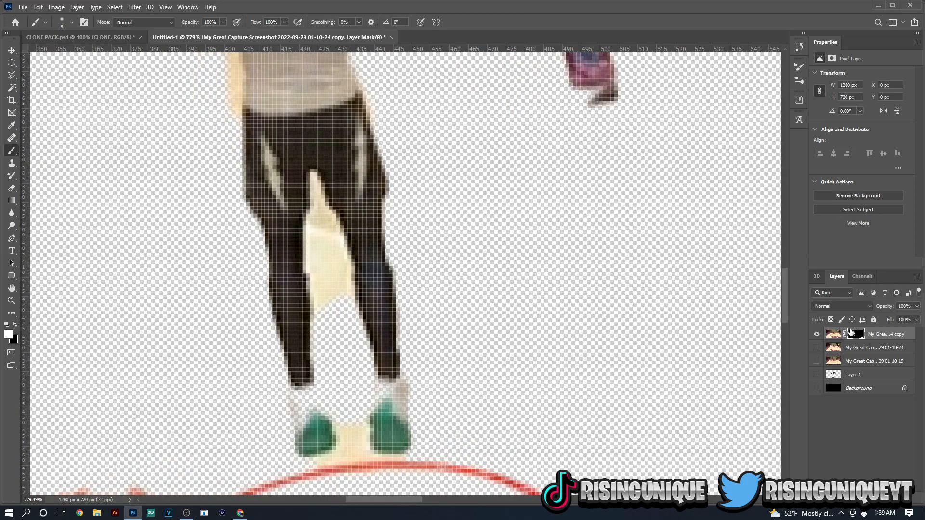
click(817, 388)
key(bracketleft)
key(bracketleft)
key(bracketleft)
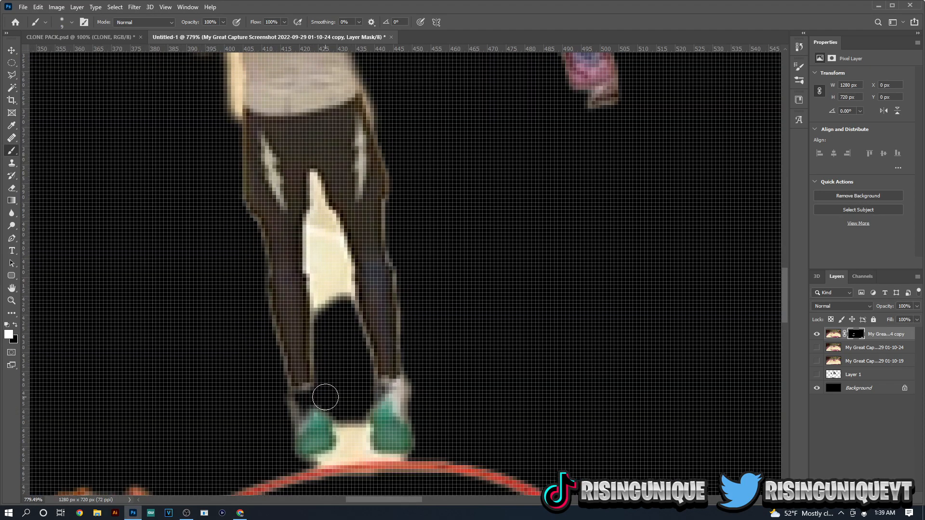
mouse_move(301, 384)
mouse_down()
mouse_move(310, 420)
mouse_move(306, 384)
mouse_move(321, 421)
mouse_move(303, 361)
mouse_move(316, 411)
mouse_up()
mouse_move(386, 381)
mouse_down()
mouse_move(386, 418)
mouse_move(385, 372)
mouse_up()
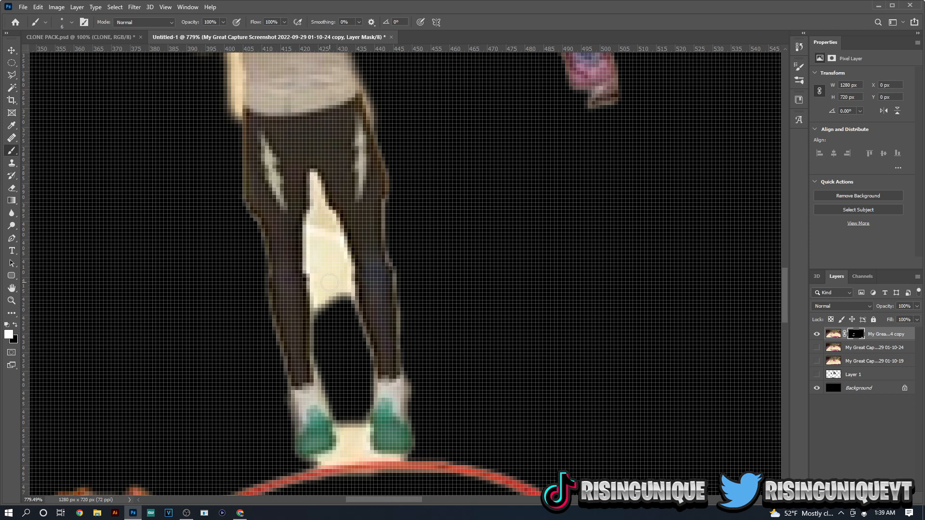
Brush black on the layer mask with a smaller brush to hide the court floor between and beneath the shooter's shoes
key(x)
key(bracketleft)
mouse_move(342, 422)
mouse_down()
mouse_move(337, 455)
mouse_move(344, 436)
mouse_up()
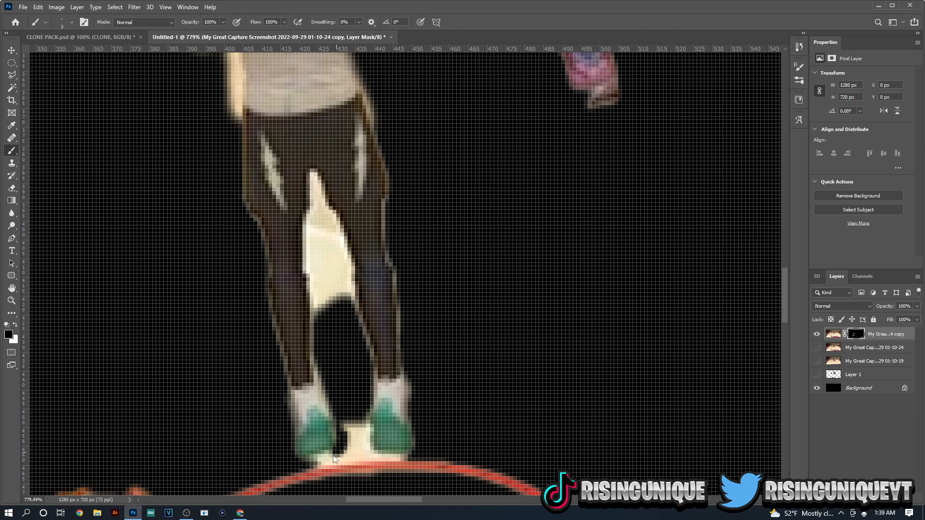
drag(308, 466, 340, 455)
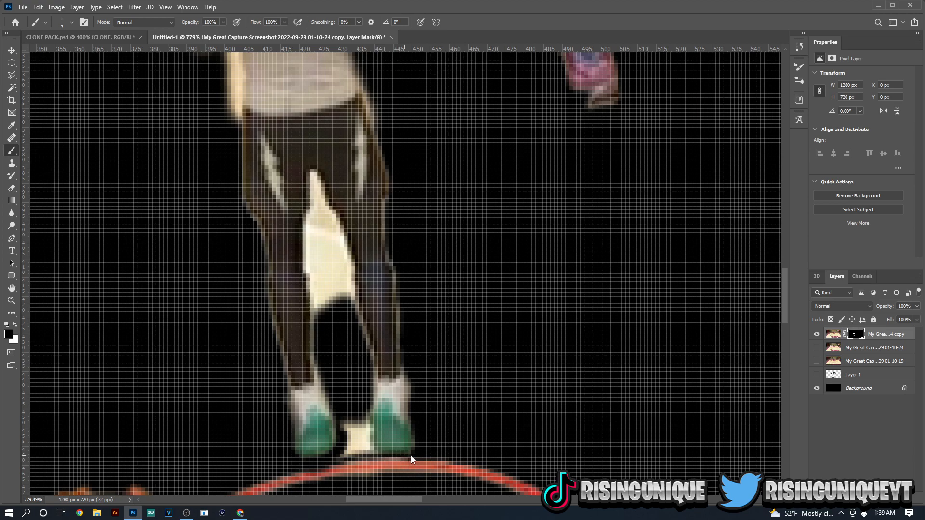
drag(362, 438, 370, 451)
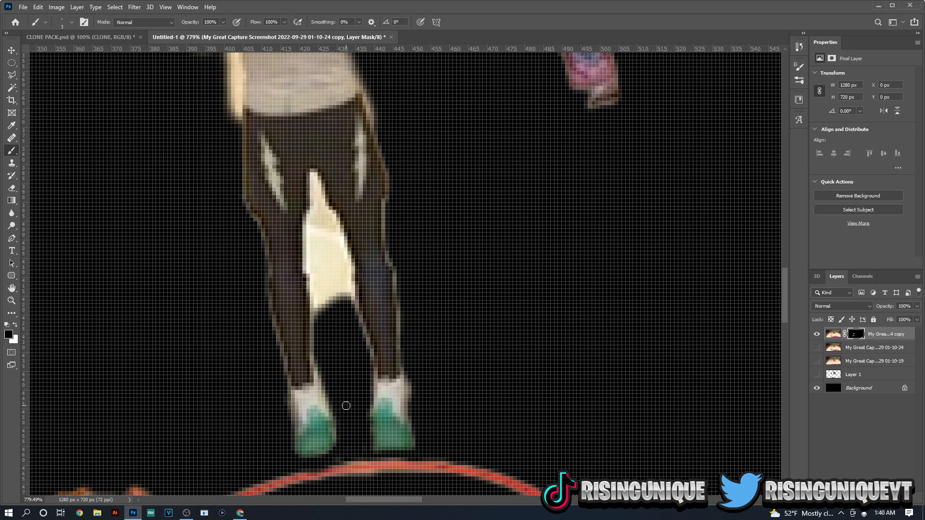
Brush black on the layer mask to hide the court floor showing between the shooter's legs
drag(322, 295, 314, 337)
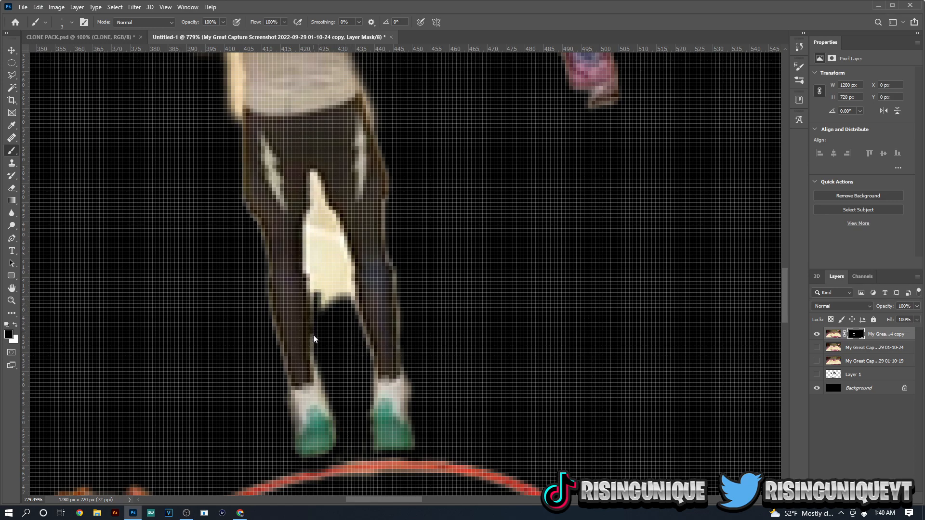
mouse_move(309, 240)
mouse_down()
mouse_move(317, 333)
mouse_move(306, 260)
mouse_move(315, 172)
mouse_up()
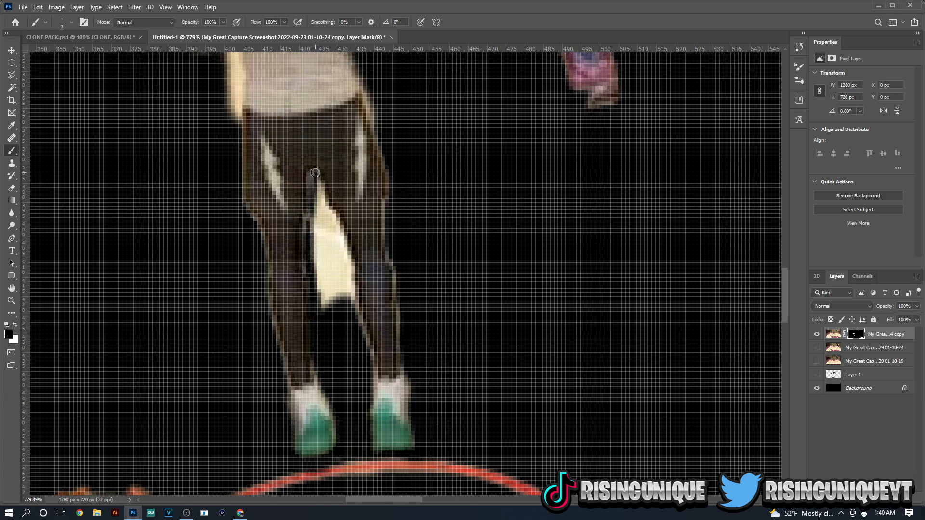
drag(308, 215, 318, 195)
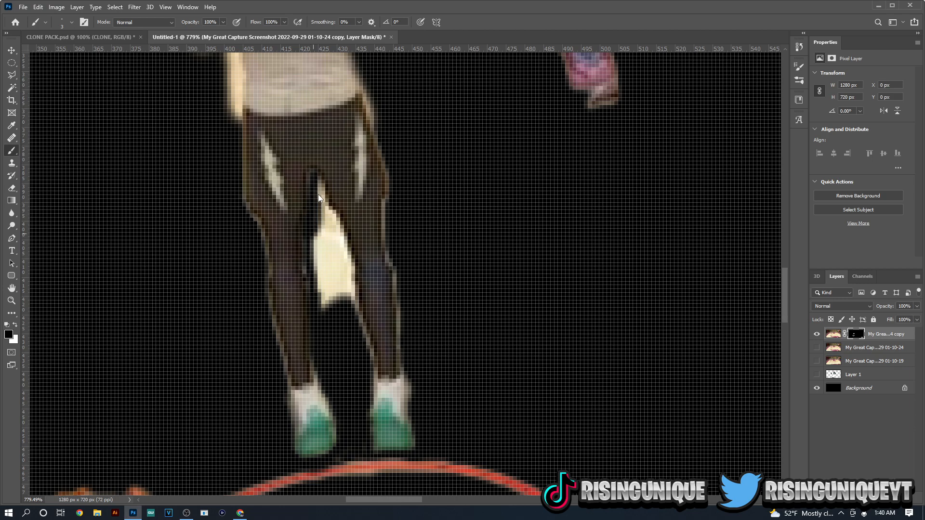
drag(342, 231, 353, 293)
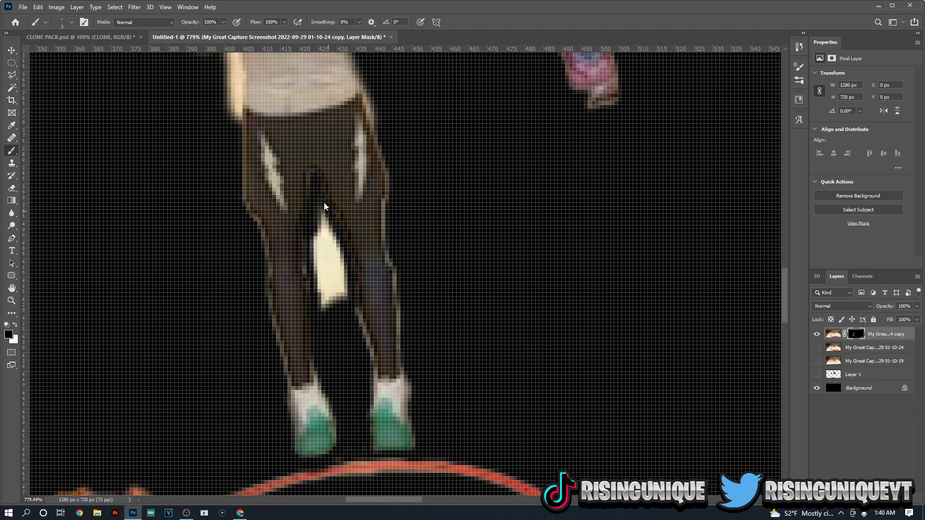
drag(316, 255, 326, 315)
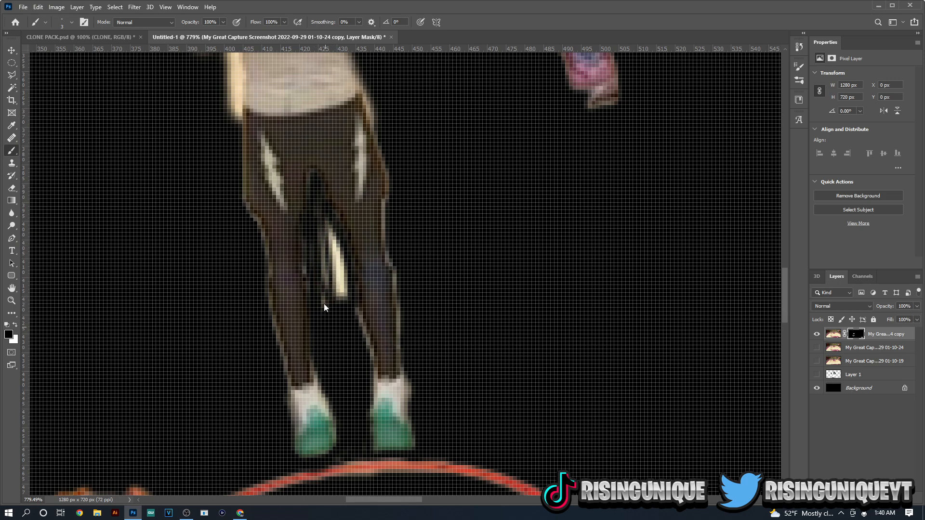
mouse_move(309, 256)
mouse_down()
mouse_move(313, 289)
mouse_move(341, 252)
mouse_up()
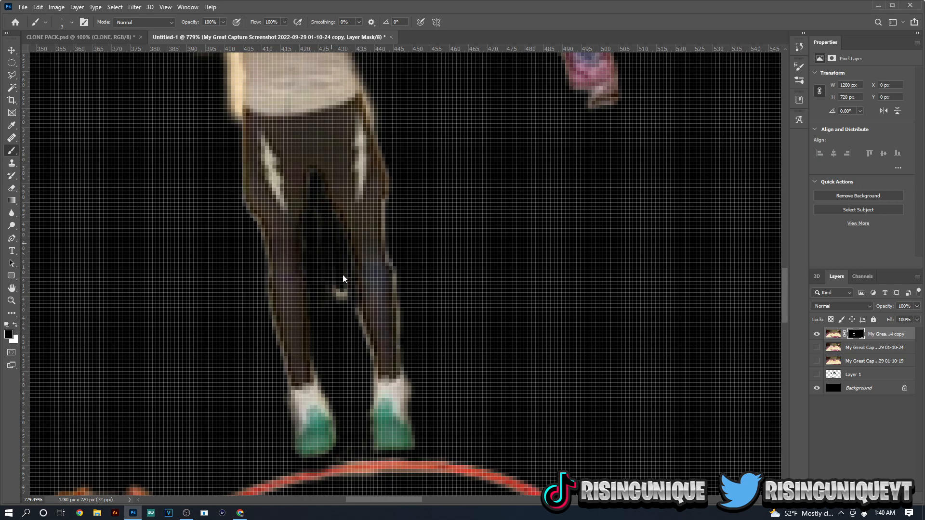
scroll(340, 289, down, 3)
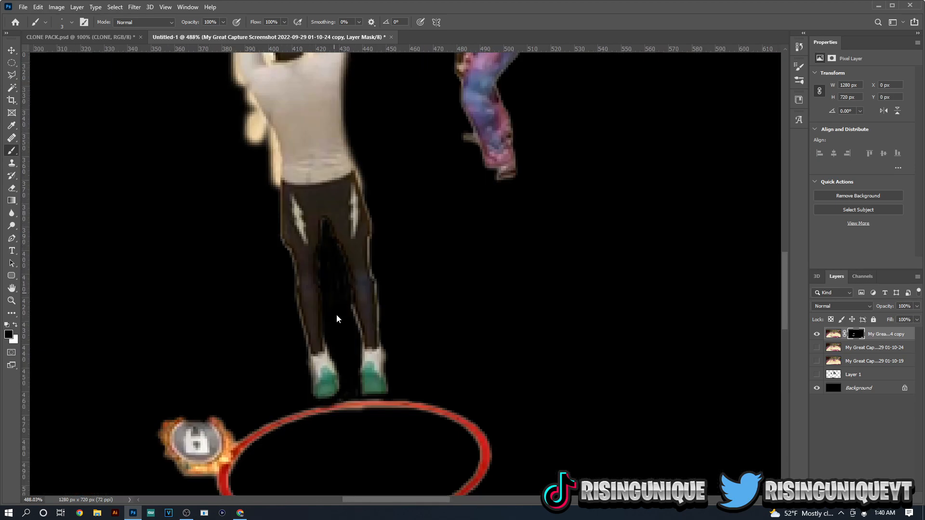
Brush black on the layer mask along the inner edges of the shooter's legs down to the shoes
mouse_move(322, 234)
mouse_down()
mouse_move(322, 217)
mouse_move(342, 250)
mouse_move(362, 397)
mouse_up()
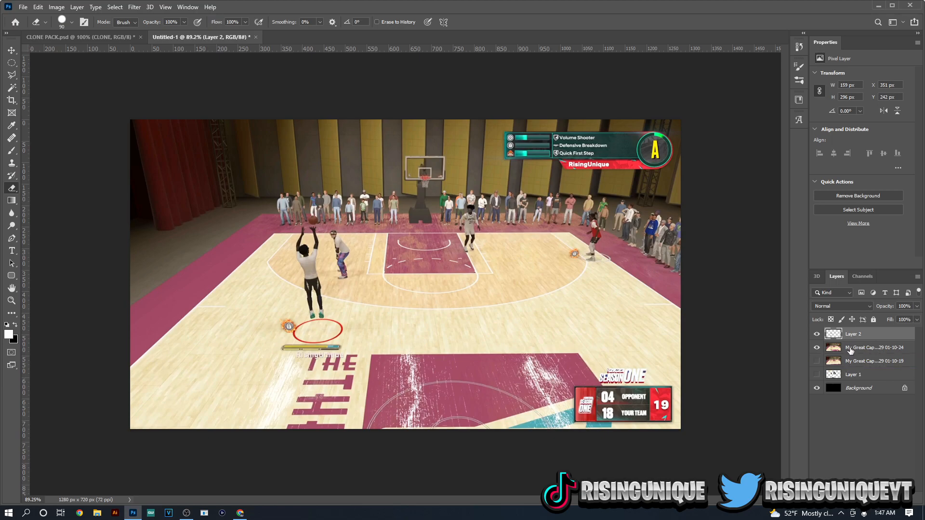
Scale the shooter cutout on Layer 2 up to about 223%
key(ctrl+t)
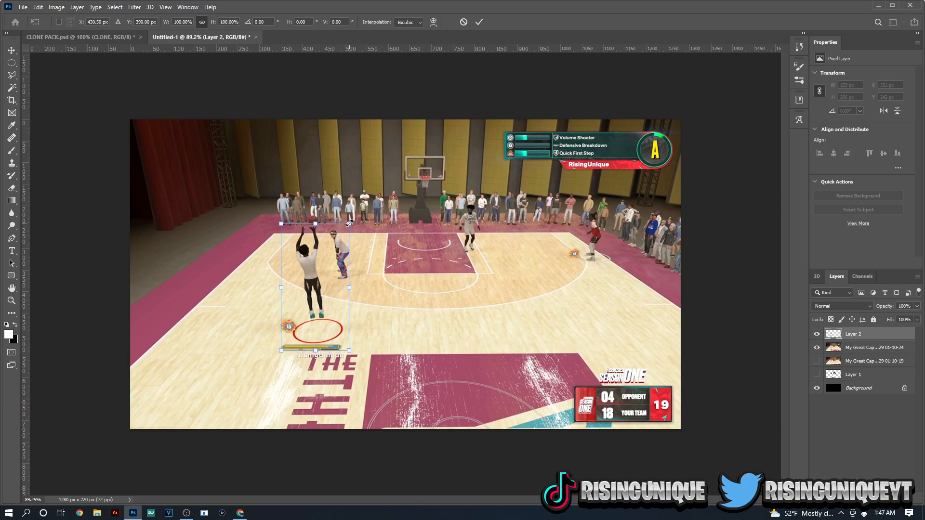
drag(349, 222, 429, 166)
key(Return)
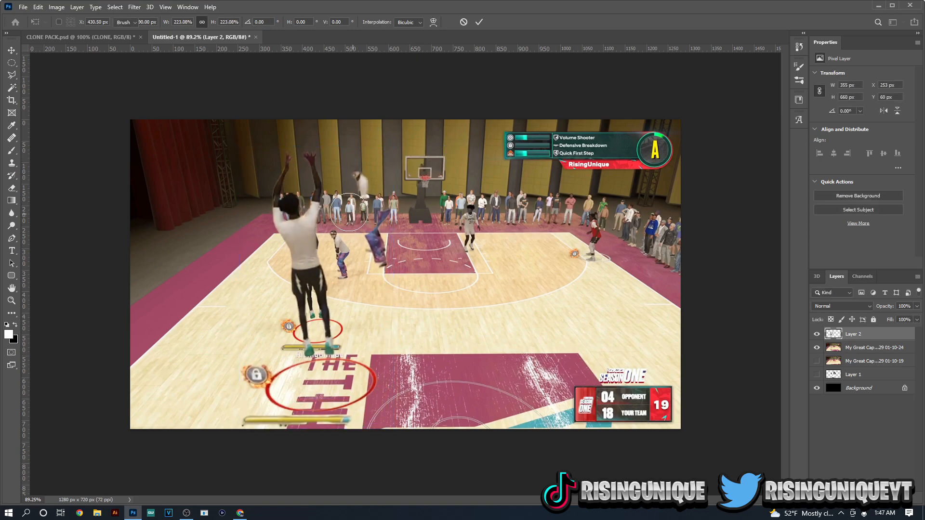
key(ctrl)
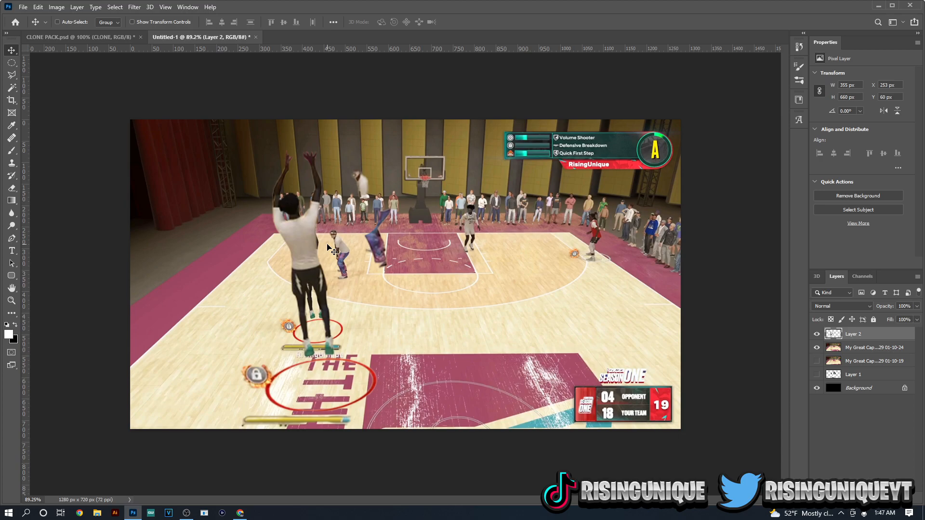
key(c)
drag(309, 259, 270, 236)
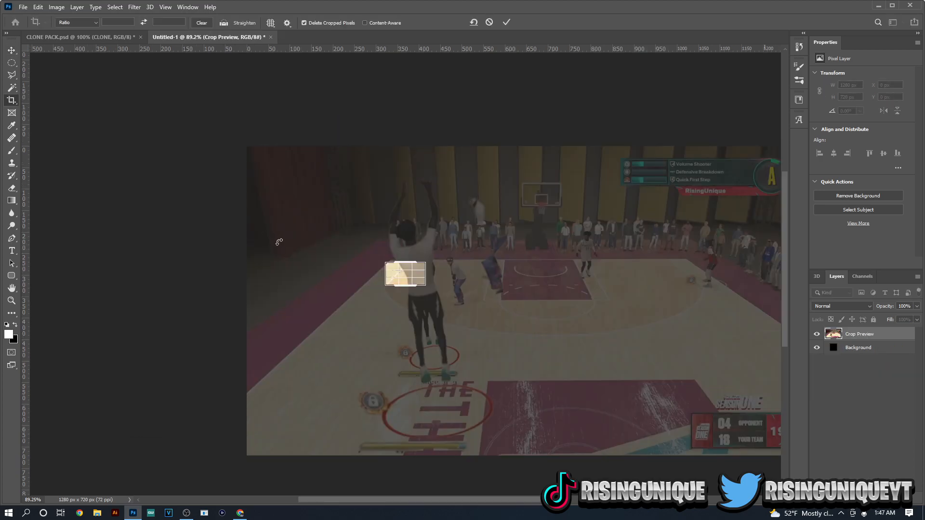
click(489, 22)
Erase the leftover defender from Layer 2 and move the shooter cutout further toward the canvas's left side
key(e)
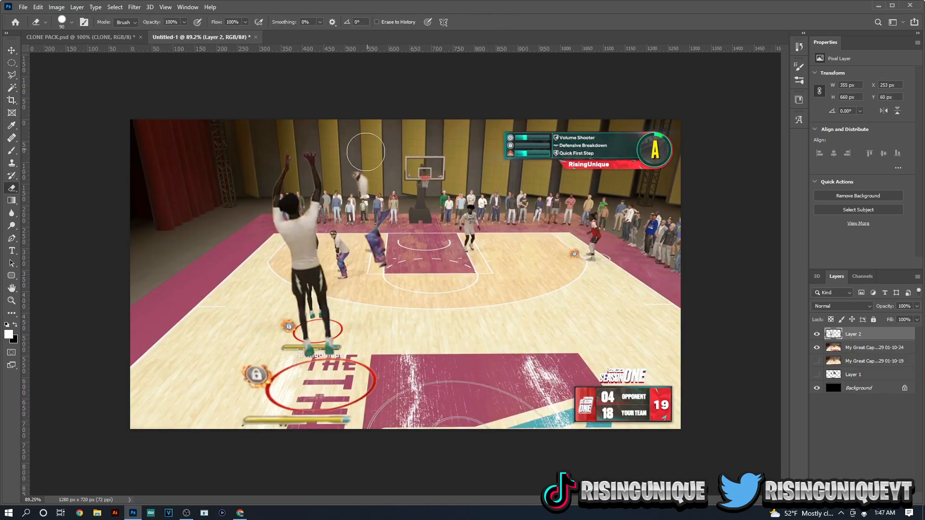
mouse_move(359, 171)
mouse_down()
mouse_move(372, 209)
mouse_move(374, 170)
mouse_move(394, 216)
mouse_move(392, 268)
mouse_move(389, 210)
mouse_move(356, 278)
mouse_up()
key(v)
drag(310, 321, 257, 310)
Scale the shooter cutout down to about 85% and rotate it slightly, by about 1.7°
key(ctrl+t)
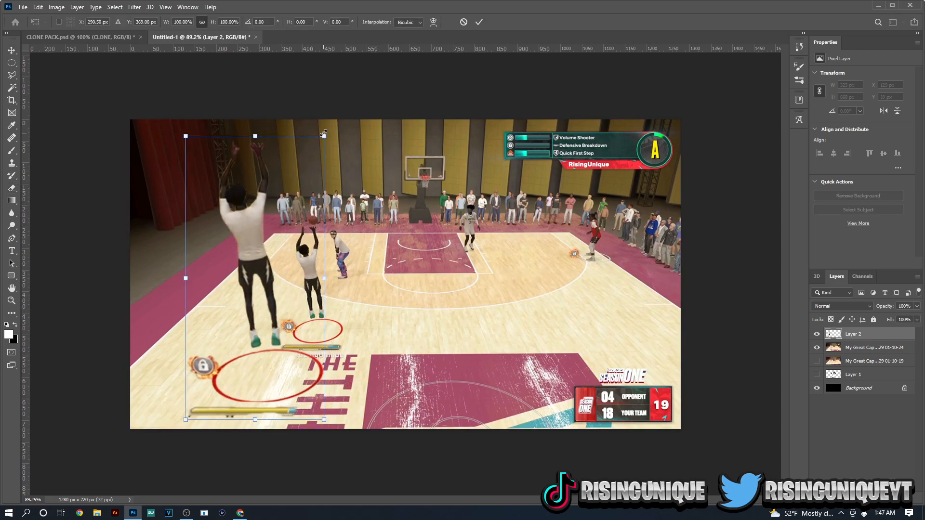
drag(324, 137, 311, 153)
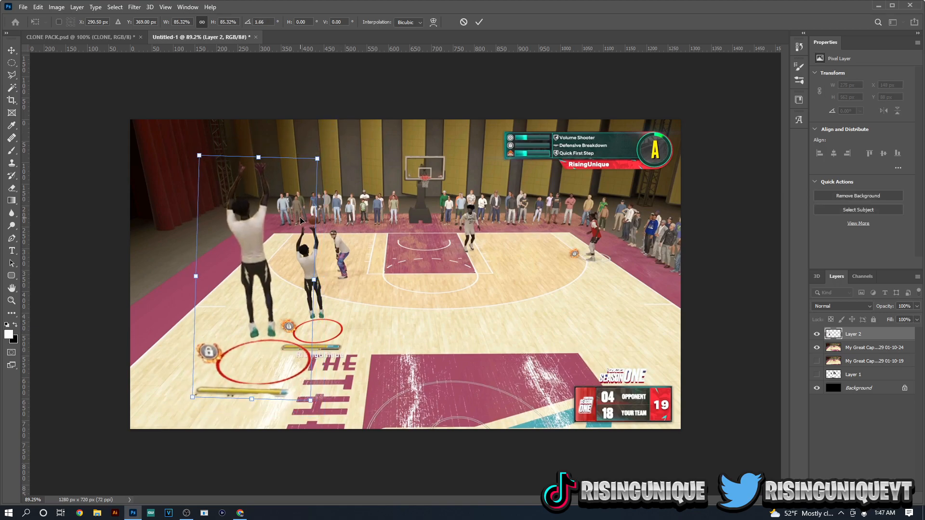
key(Return)
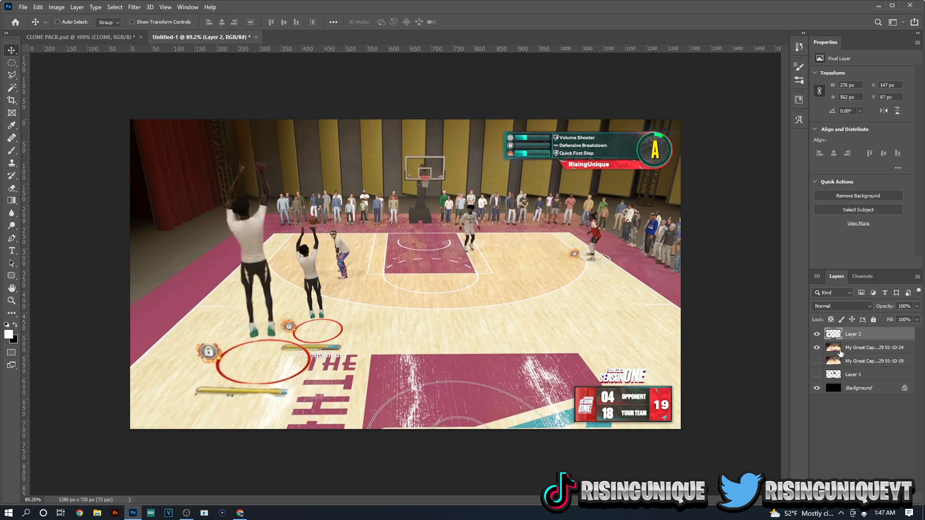
Delete both game screenshot layers and check the celebrating player on Layer 1, leaving that layer hidden
click(861, 350)
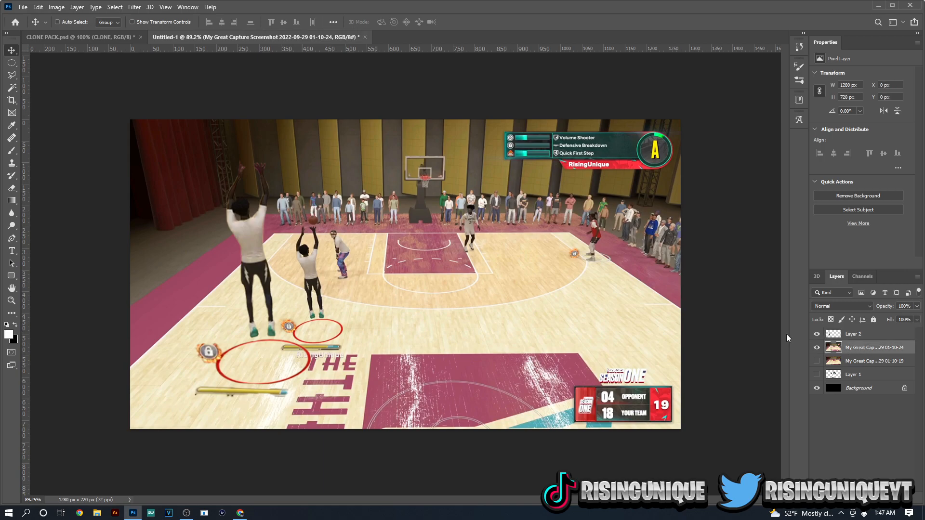
key(Delete)
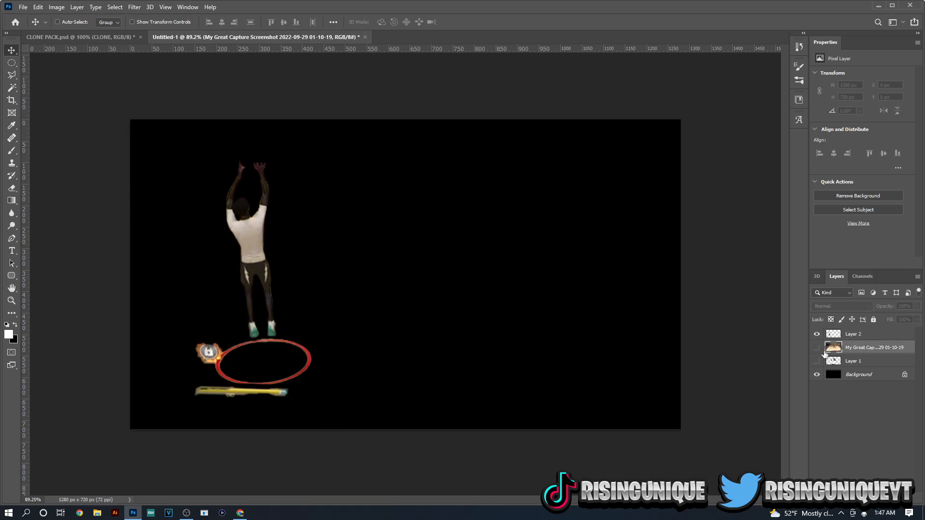
key(Delete)
click(817, 348)
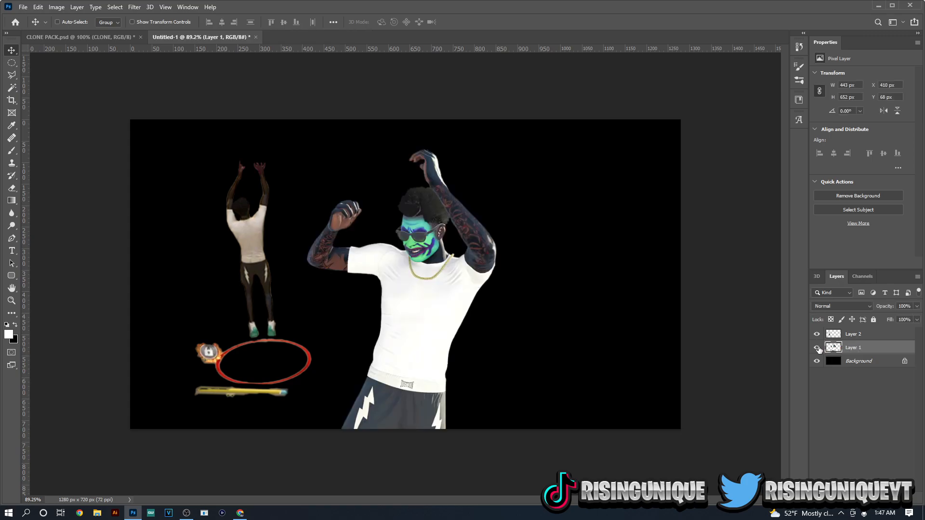
click(818, 348)
Erase the lock badge and the left part of the red ring from the shooter's Layer 2
click(862, 336)
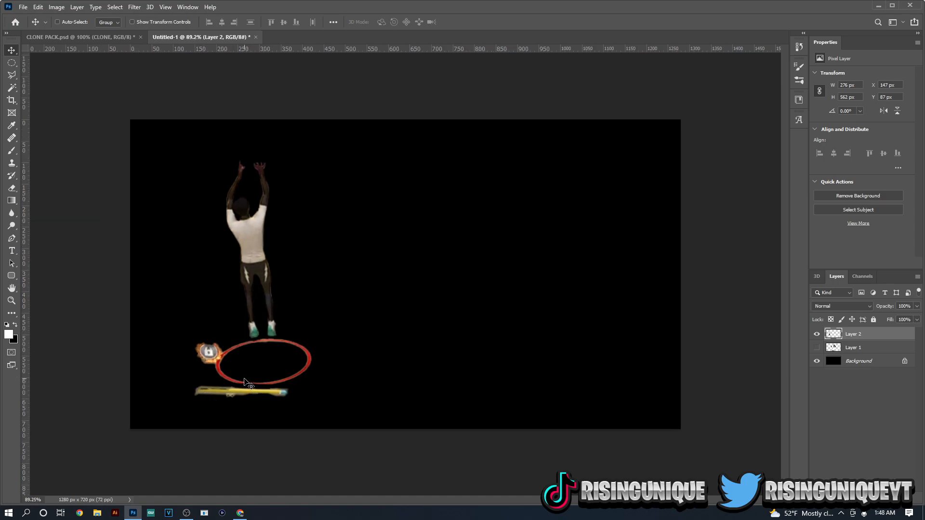
key(e)
scroll(207, 358, up, 1)
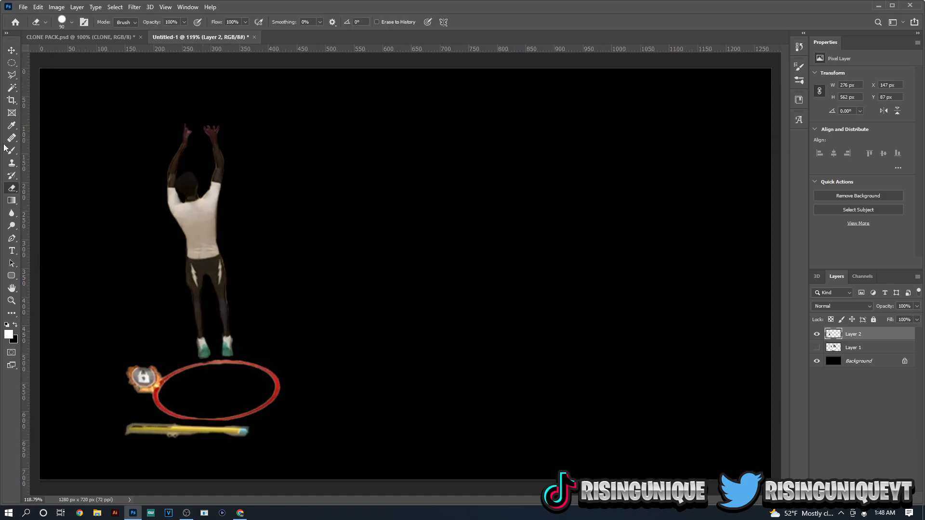
mouse_move(130, 371)
mouse_down()
mouse_move(158, 399)
mouse_move(160, 382)
mouse_move(189, 392)
mouse_up()
Erase the rest of the red ring and the yellow bar below the shooter with a 20 px eraser
key(bracketleft)
key(bracketleft)
key(bracketleft)
key(bracketleft)
key(bracketleft)
key(bracketleft)
key(bracketleft)
key(bracketleft)
key(bracketleft)
key(bracketleft)
key(bracketleft)
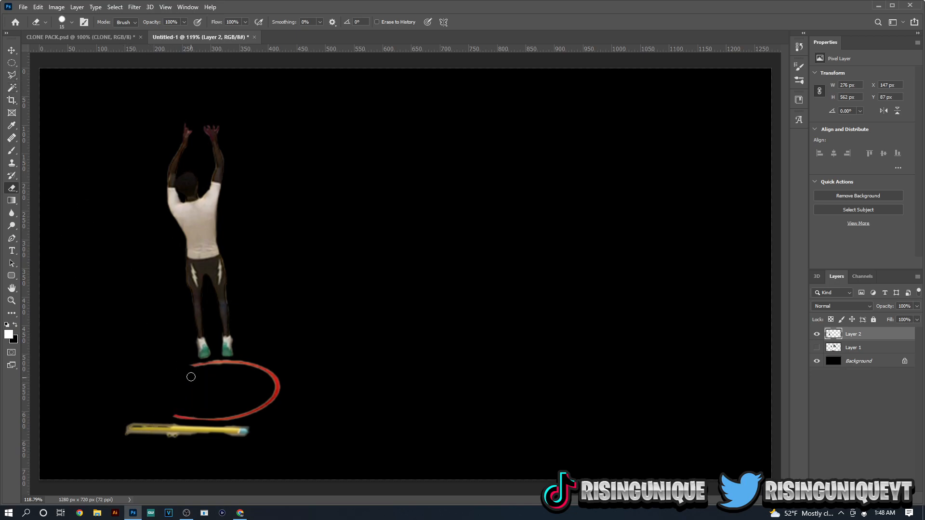
key(bracketright)
mouse_move(191, 367)
mouse_down()
mouse_move(270, 373)
mouse_move(286, 393)
mouse_move(279, 383)
mouse_move(271, 422)
mouse_move(273, 384)
mouse_move(234, 415)
mouse_move(255, 419)
mouse_move(103, 428)
mouse_move(287, 429)
mouse_move(281, 386)
mouse_up()
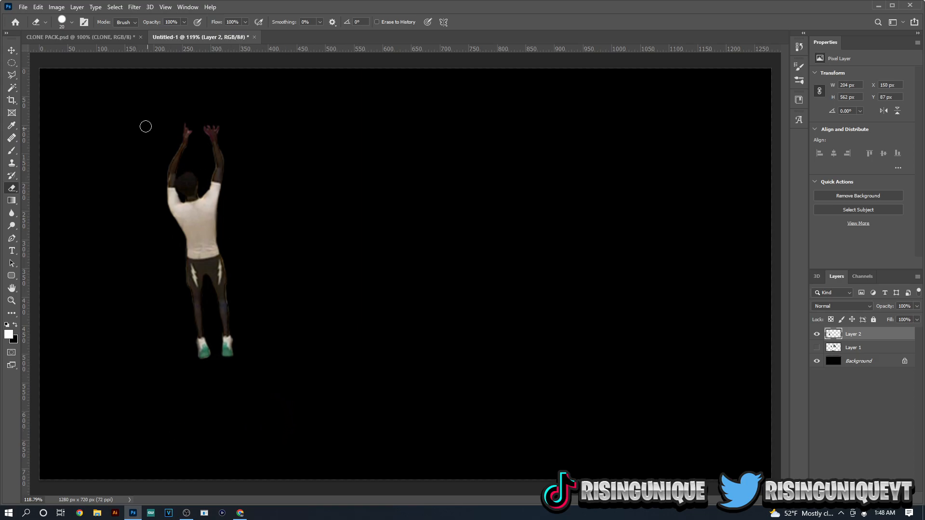
Switch to CLONE PACK.psd, hide its cover image, expand the CLONE group and hide the "Do Not Redistribute" layer
click(79, 37)
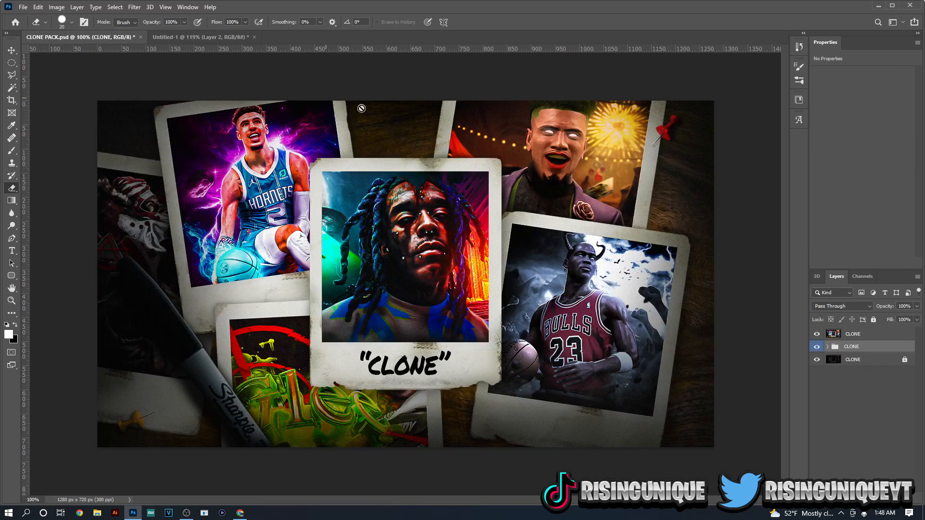
click(817, 334)
click(828, 347)
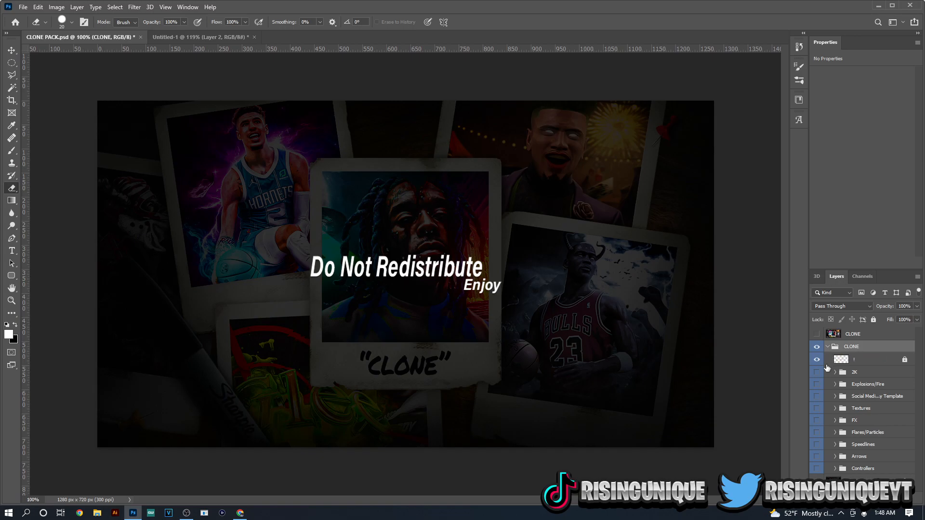
click(817, 360)
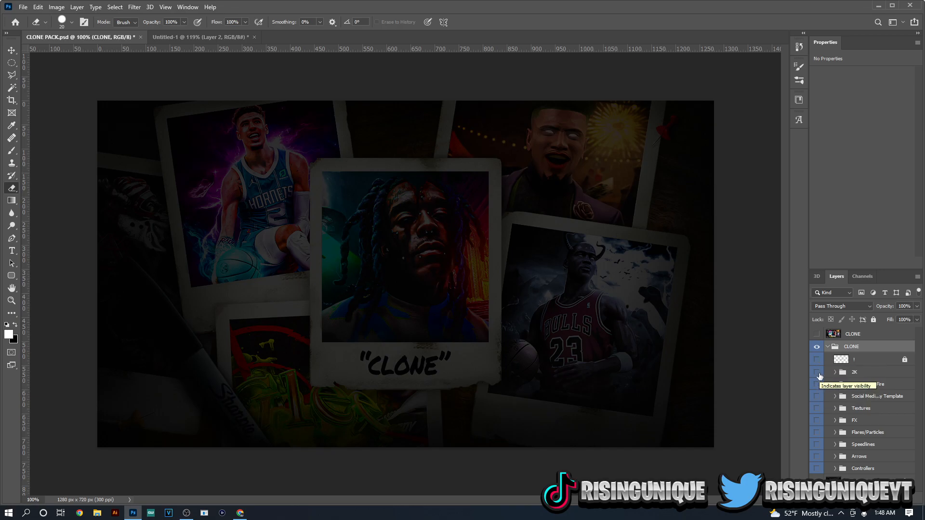
Show and expand the 2K group and its Player Indicators subgroup
click(818, 373)
click(835, 373)
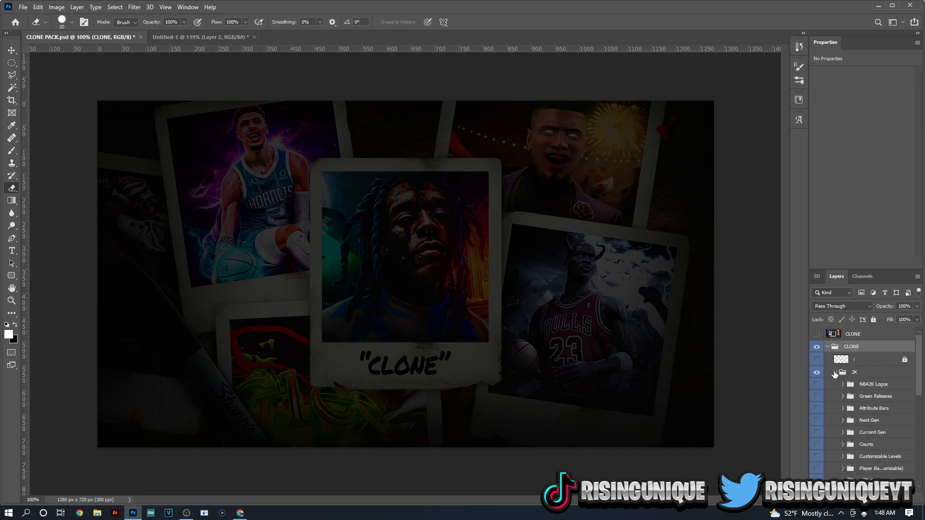
scroll(835, 375, down, 4)
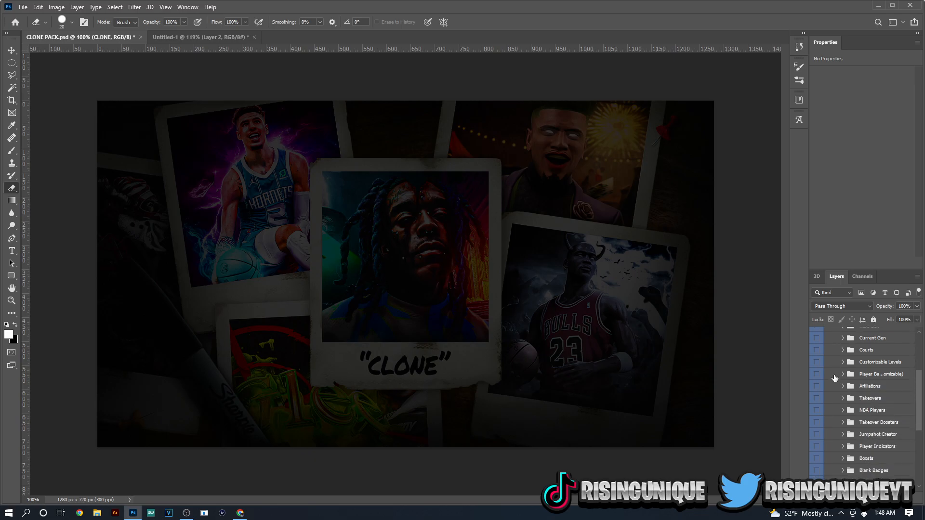
scroll(835, 381, down, 1)
click(817, 420)
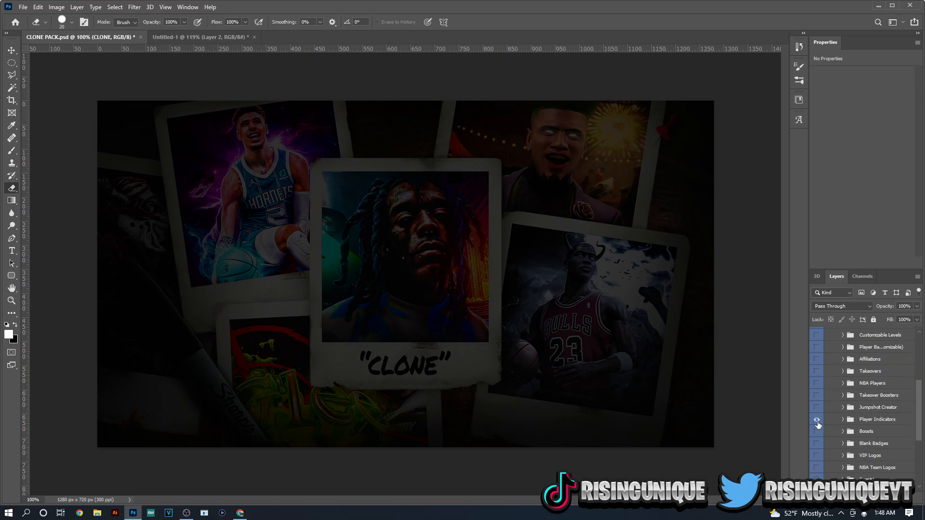
click(843, 420)
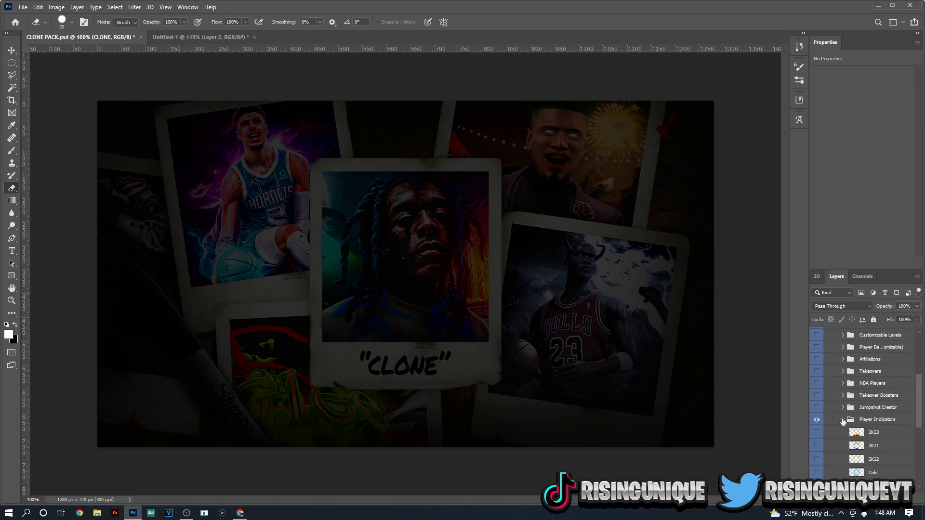
Preview the 2K21 and 2K22 player indicators, hiding each one again
click(817, 445)
click(818, 445)
click(817, 459)
click(818, 459)
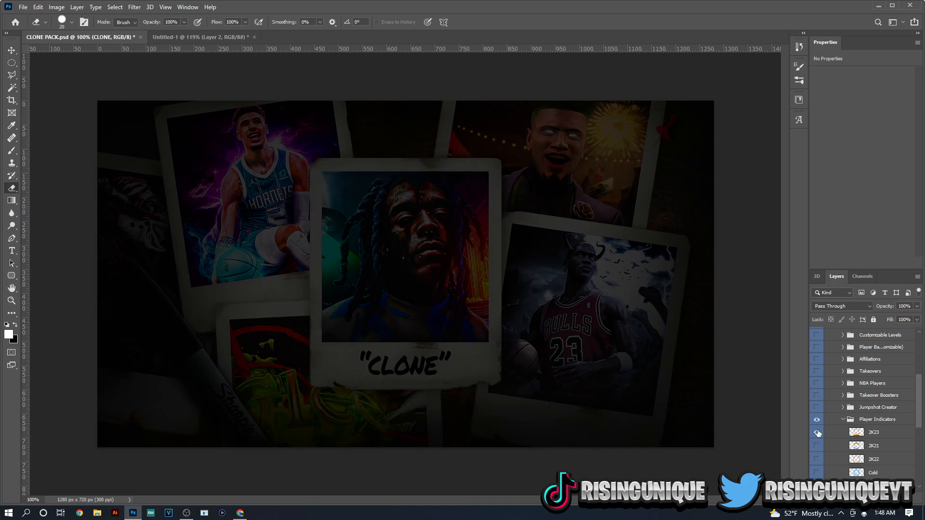
Copy the 2K23 player indicator layer from the pack into the Untitled-1 thumbnail document
click(894, 436)
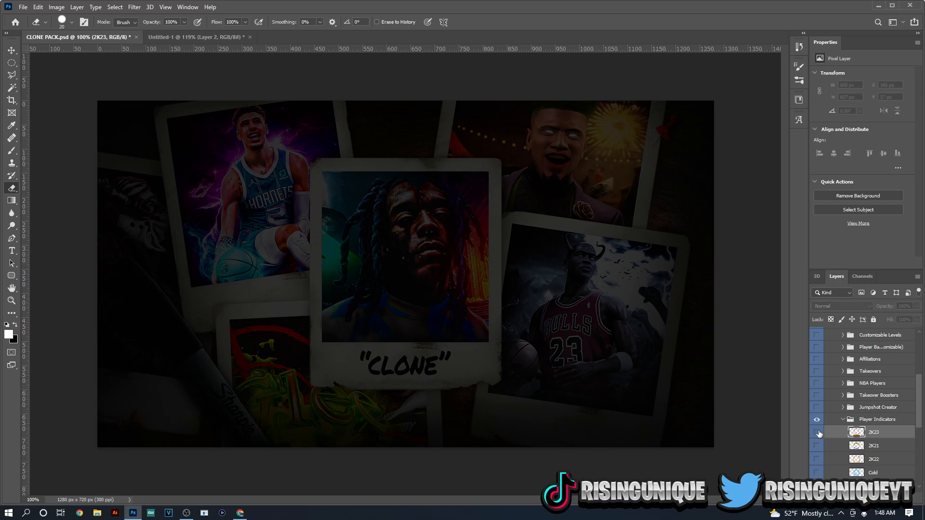
click(817, 433)
click(165, 42)
key(ctrl+v)
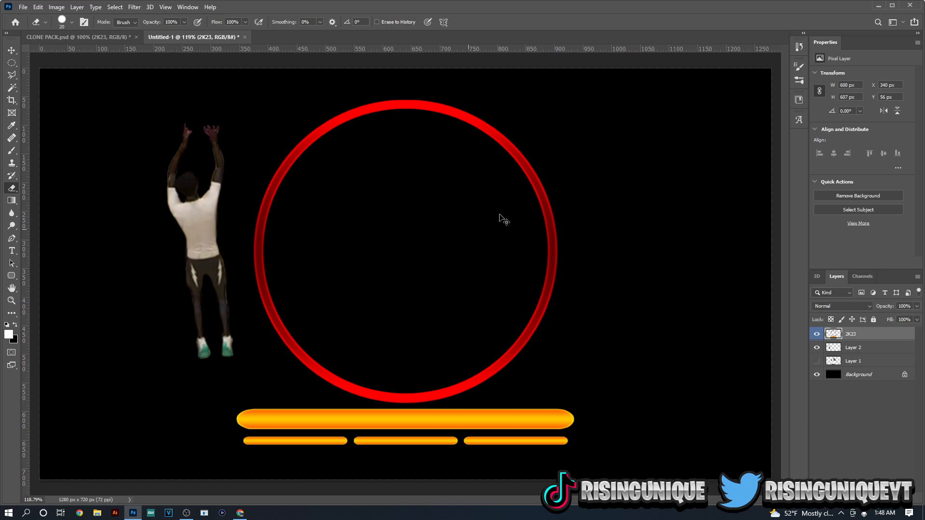
Scale the 2K23 indicator down to about 36% and place it around the shooter's feet
key(ctrl+t)
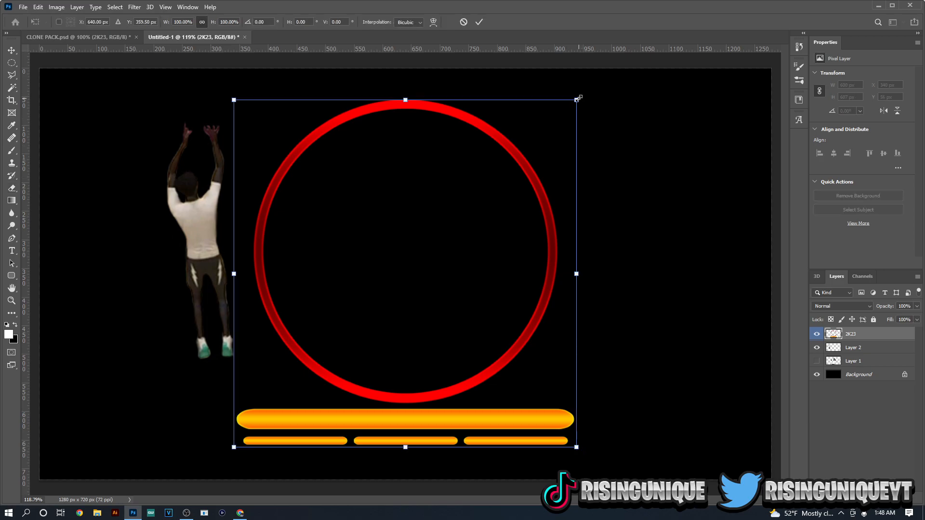
drag(577, 99, 468, 212)
drag(432, 245, 243, 343)
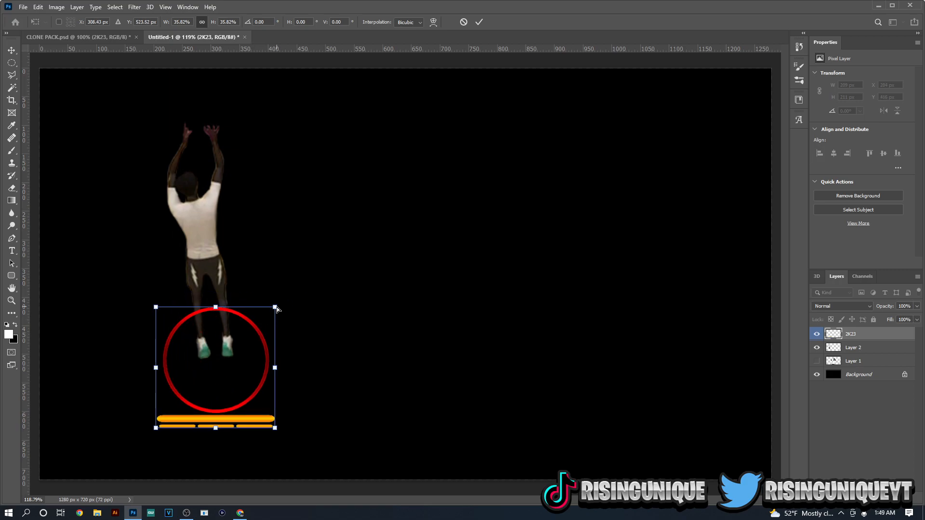
Distort the 2K23 indicator into floor perspective by lowering its upper corners and widening its lower edge
drag(277, 309, 256, 349)
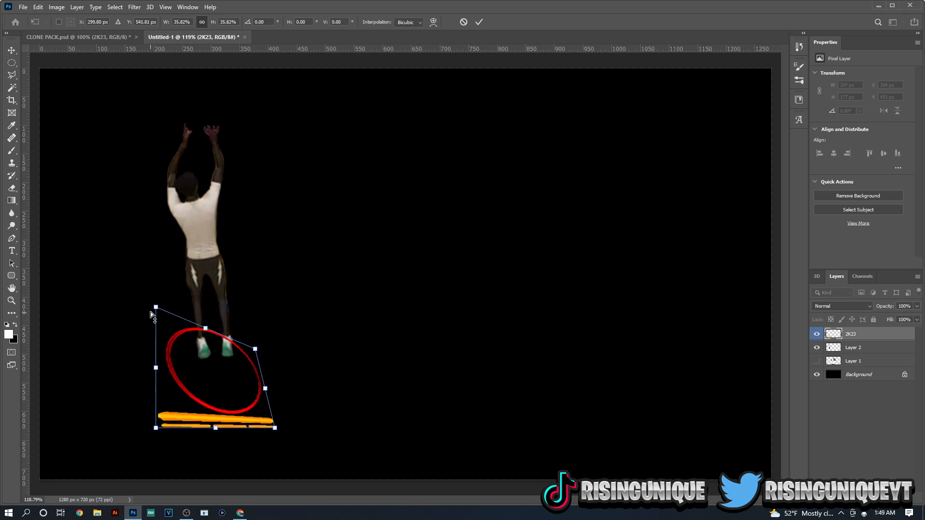
drag(156, 309, 168, 353)
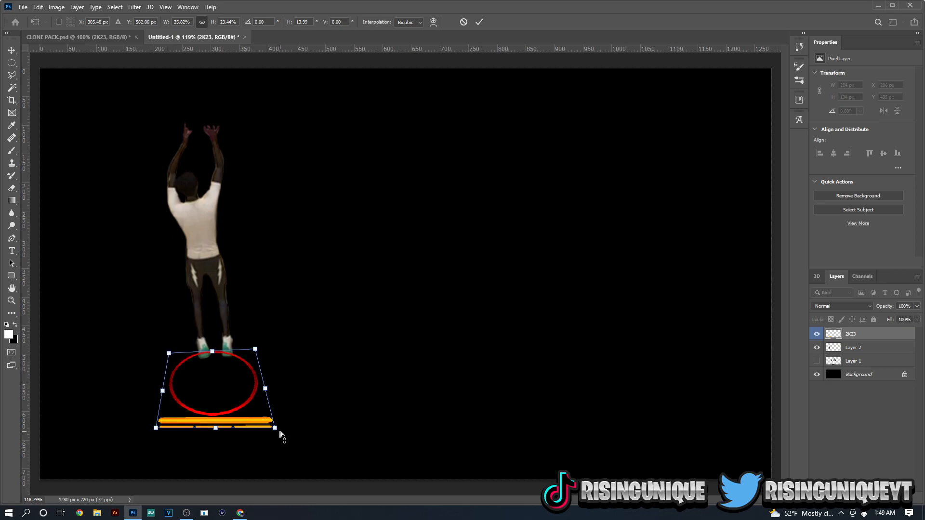
mouse_move(278, 436)
mouse_down()
mouse_move(282, 444)
mouse_move(278, 421)
mouse_move(281, 445)
mouse_up()
drag(158, 432, 133, 450)
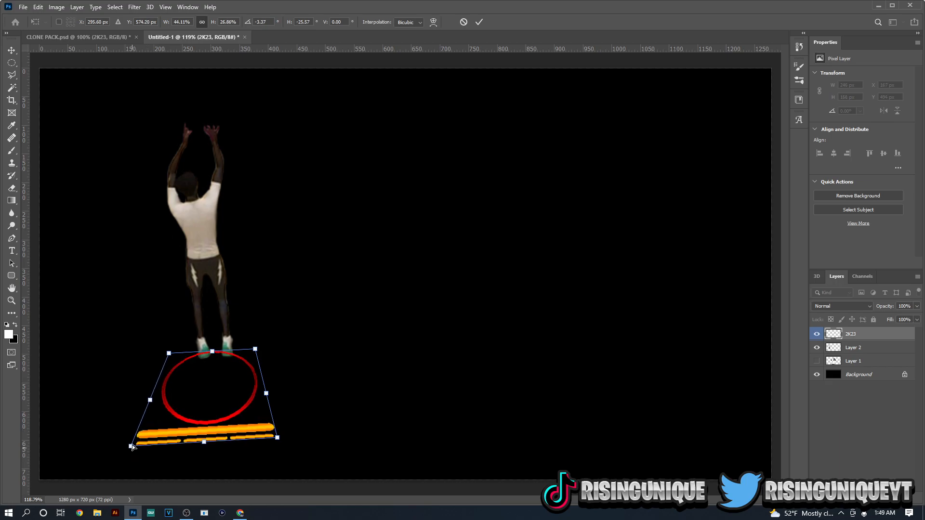
Flatten and even out the indicator's perspective to about 297 x 117 px and apply the transformation
drag(255, 350, 254, 368)
drag(168, 357, 173, 372)
drag(264, 403, 277, 404)
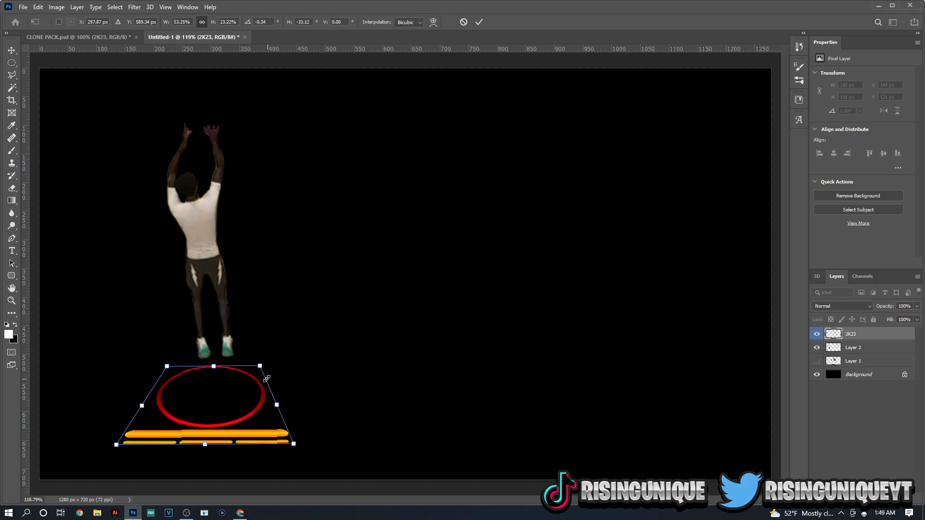
drag(261, 366, 258, 369)
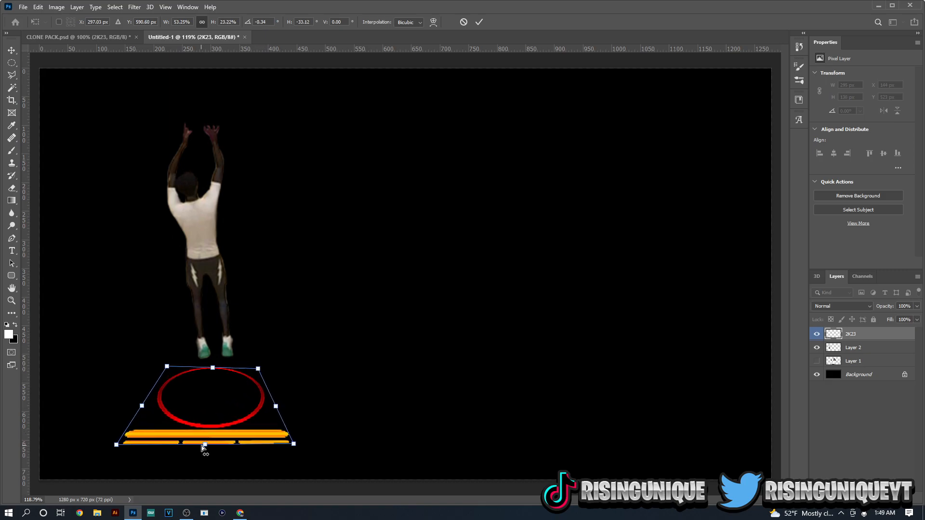
drag(201, 446, 261, 389)
key(Return)
Move the 2K23 layer beneath Layer 2 and position its red ring around the shooter's shoes
drag(893, 338, 887, 355)
drag(291, 390, 289, 378)
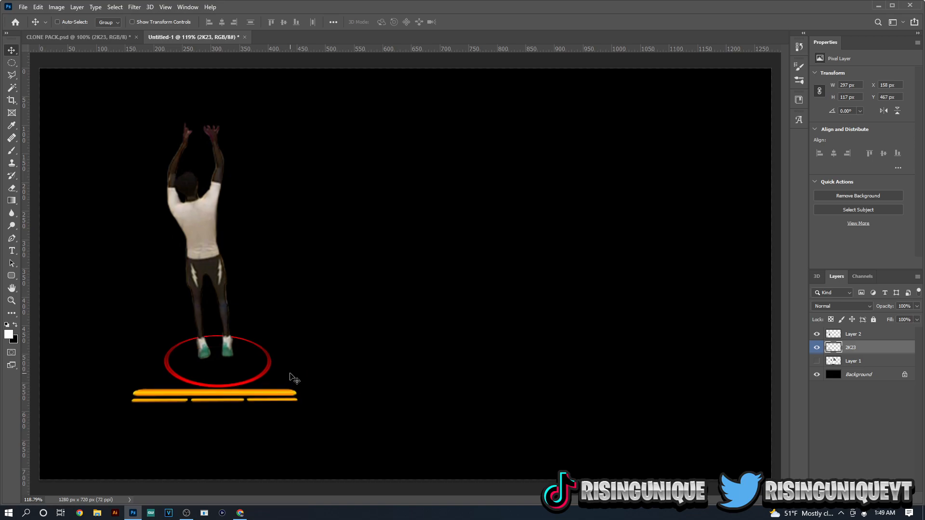
Move the 2K23 indicator down so its red ring sits just beneath the shooter's shoes
key(ctrl+t)
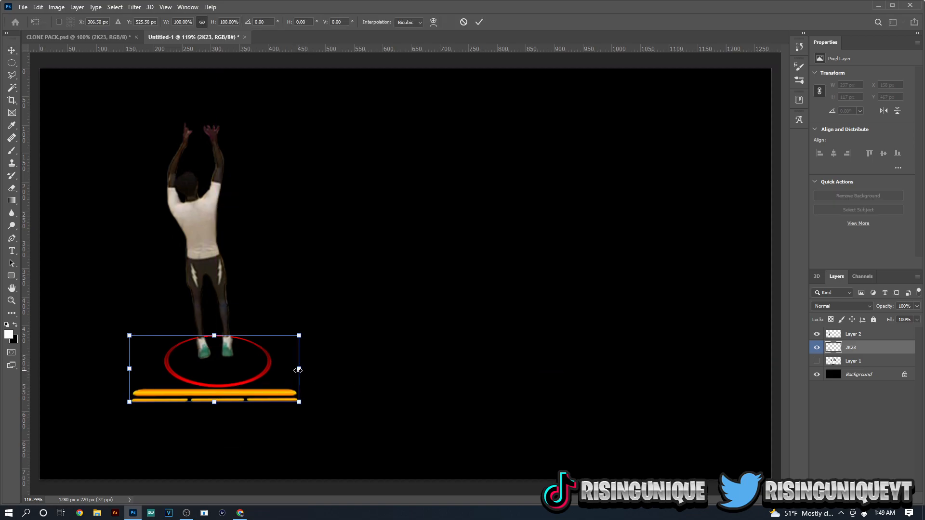
key(Return)
drag(279, 374, 275, 403)
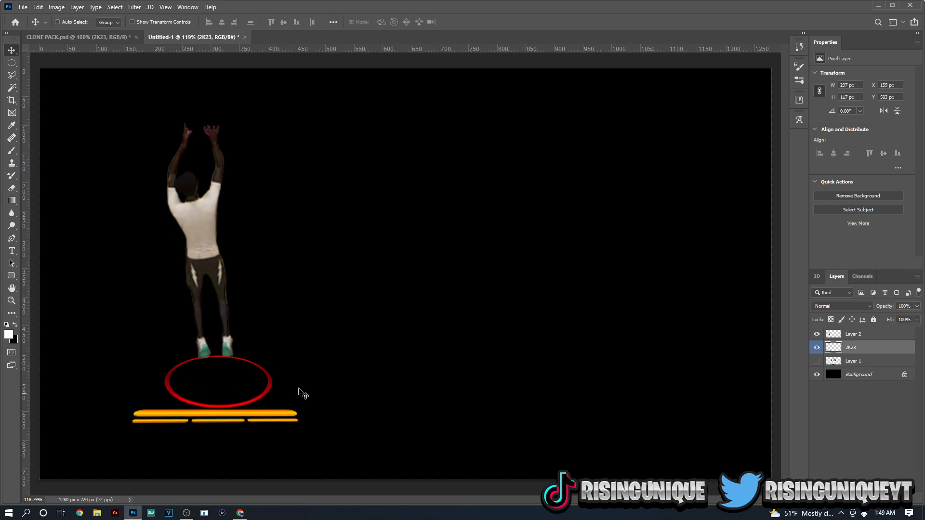
Show Layer 1 and enlarge the face-painted player to about 455 x 668 px
click(849, 361)
click(817, 361)
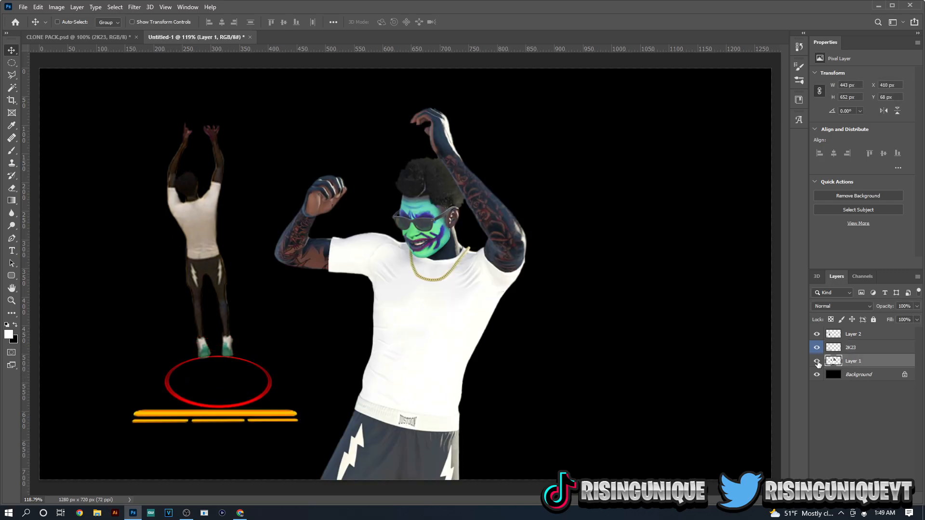
key(ctrl+t)
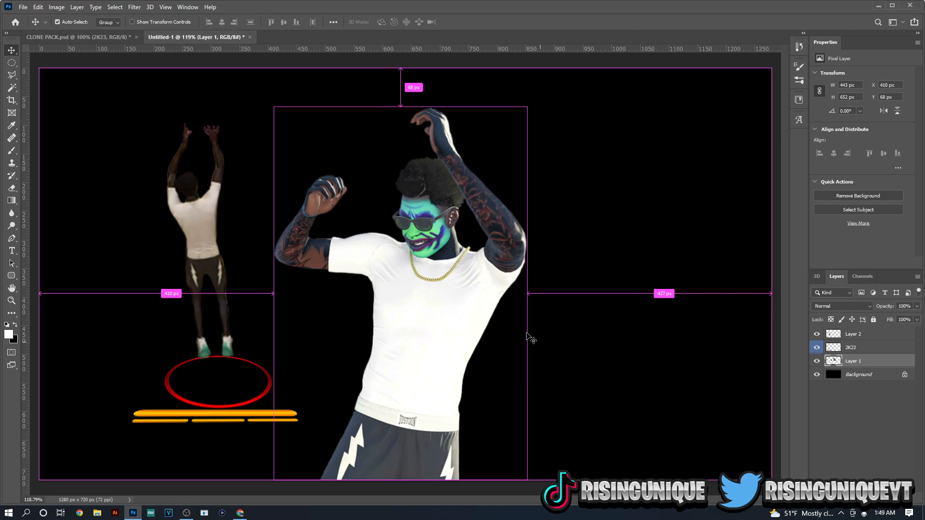
drag(532, 109, 535, 99)
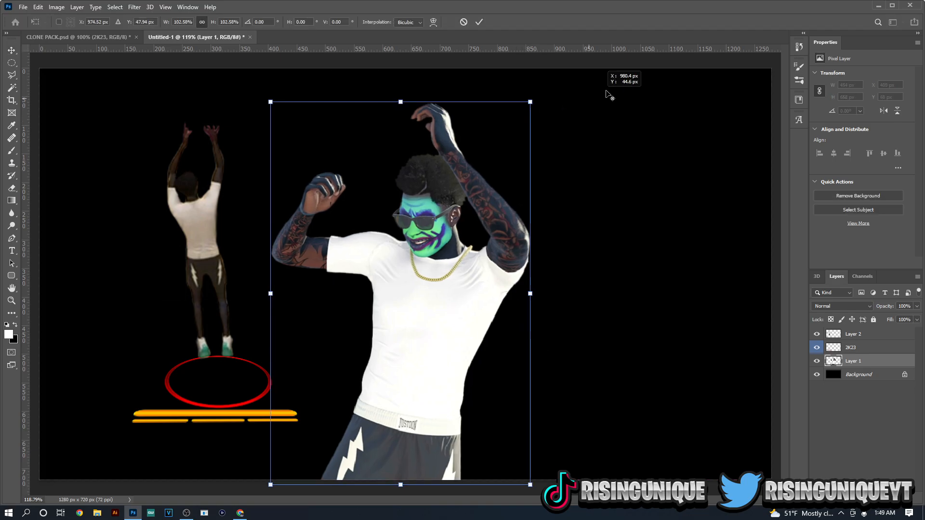
key(Return)
key(ctrl+0)
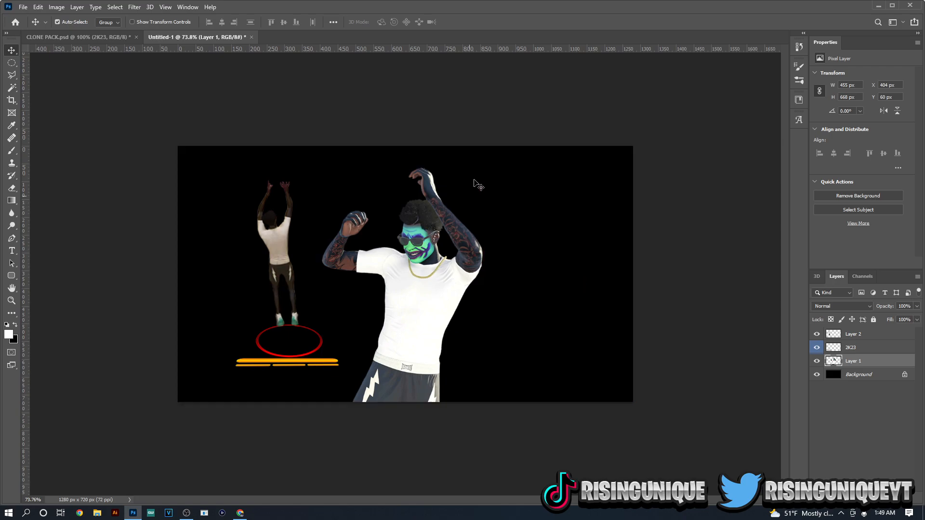
Enlarge Layer 1 to about 141%, rotate it about -5.9°, and position the player on the right side of the canvas
key(ctrl+t)
drag(487, 171, 539, 154)
drag(497, 210, 475, 238)
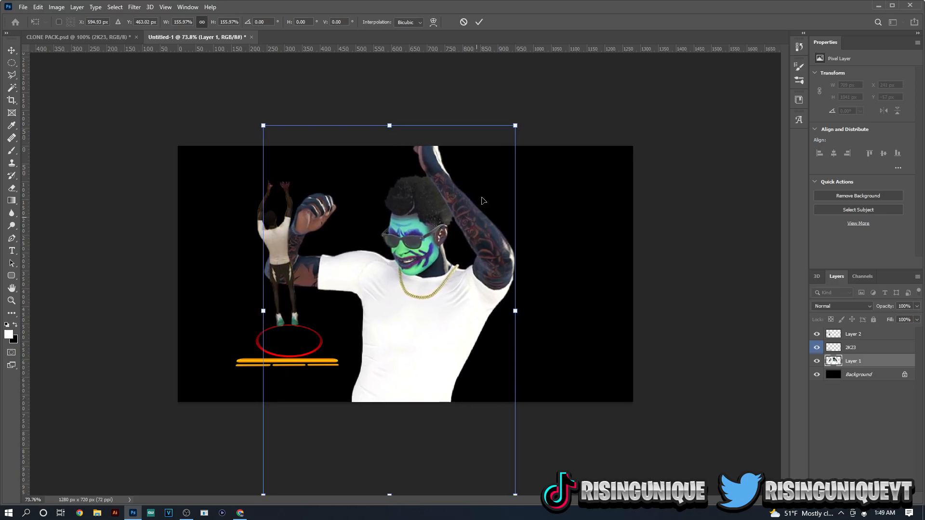
mouse_move(519, 130)
mouse_down()
mouse_move(506, 149)
mouse_move(529, 128)
mouse_up()
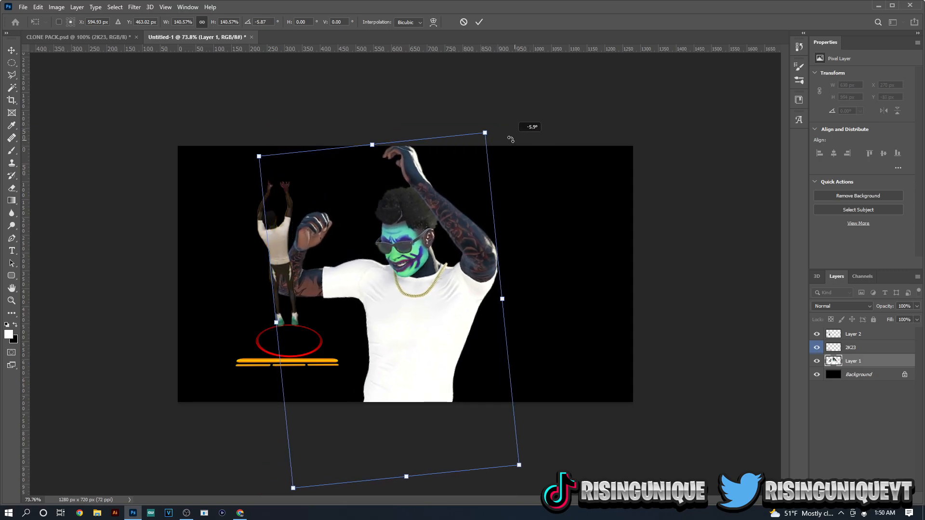
drag(475, 203, 604, 212)
key(Return)
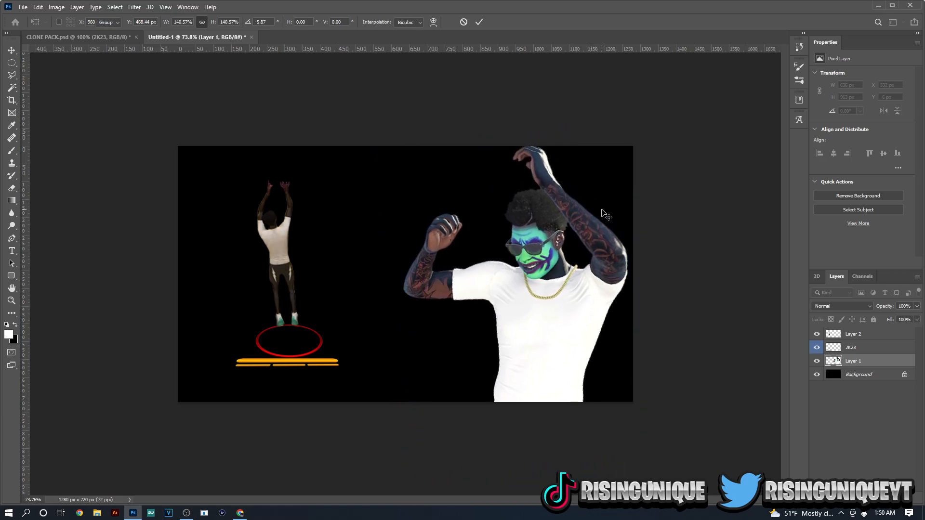
scroll(337, 252, up, 2)
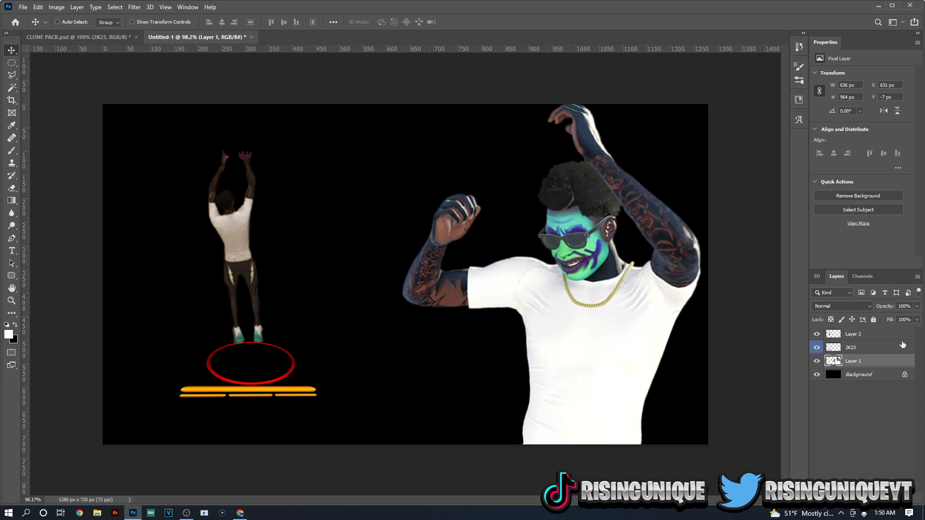
Move Layer 2 and the 2K23 indicator together to the right, to about X 229 px
click(902, 340)
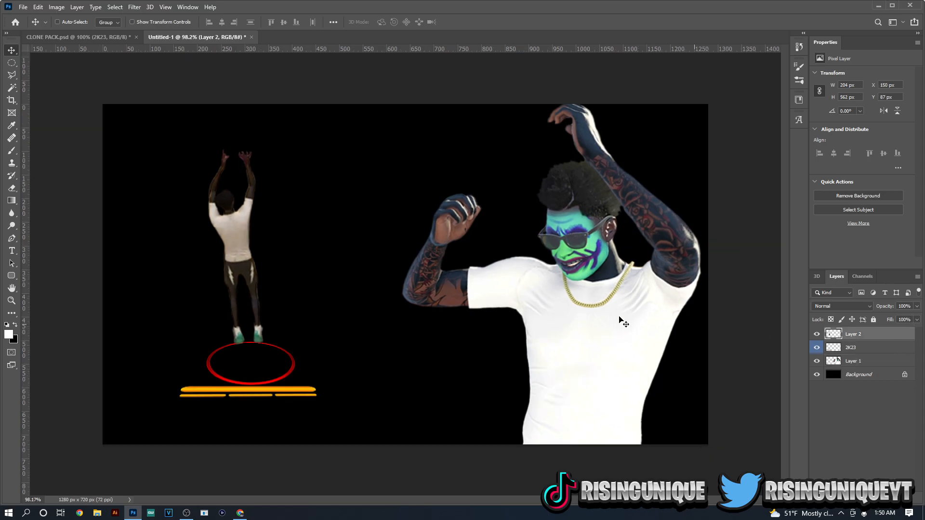
ctrl+click(872, 351)
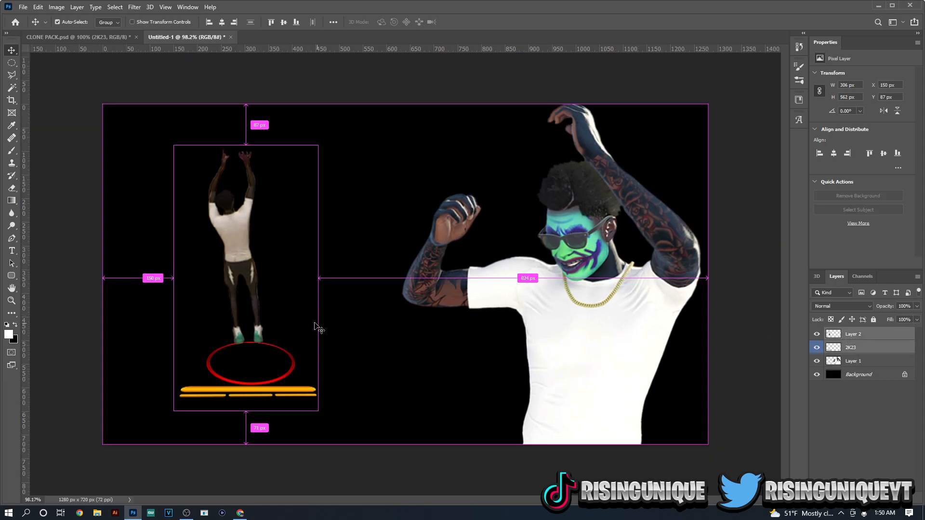
drag(278, 330, 309, 335)
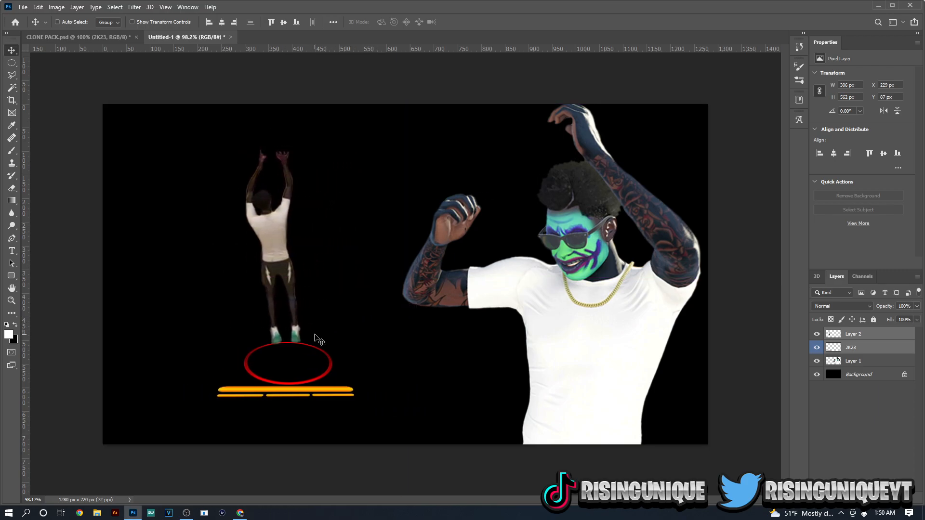
Scale Layer 1 to about 101% and nudge it down so the raised hand fits inside the canvas
click(877, 365)
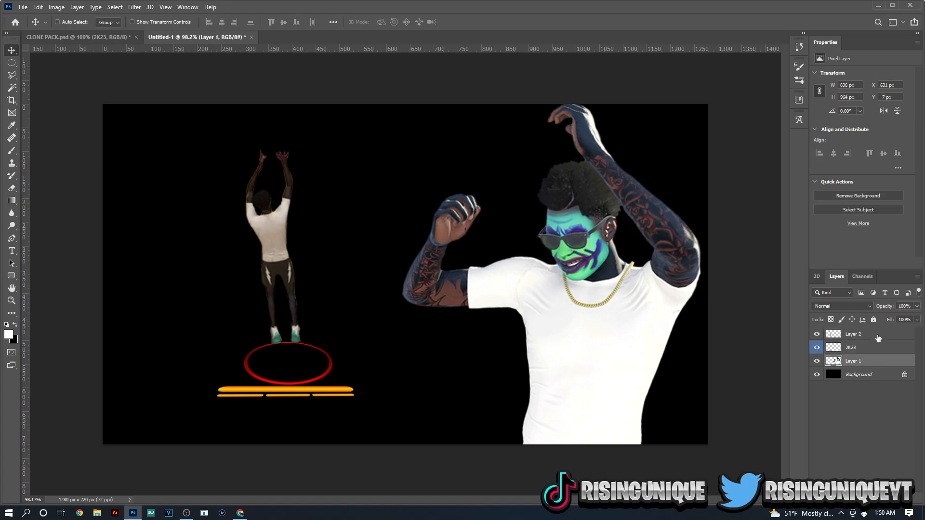
key(ctrl+t)
mouse_move(702, 101)
mouse_down()
mouse_move(712, 99)
mouse_move(705, 110)
mouse_up()
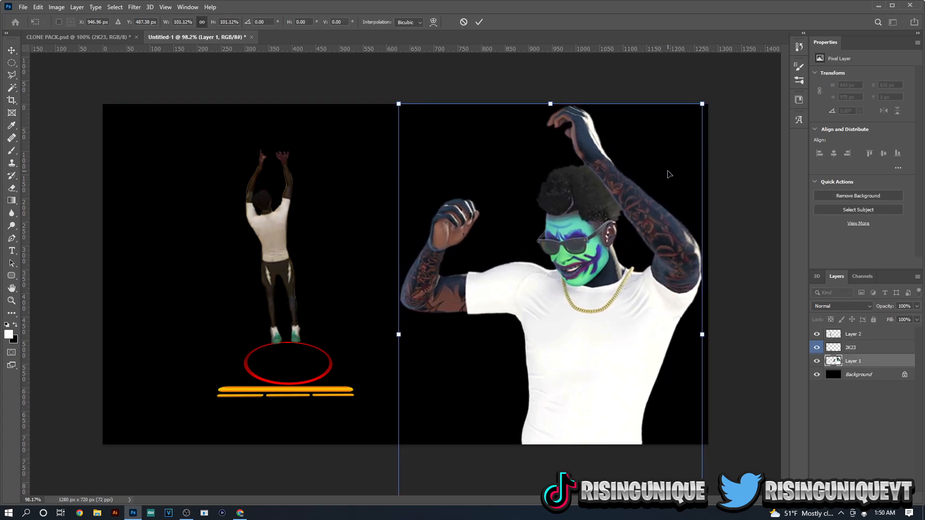
key(Return)
Enlarge Layer 2 and the 2K23 indicator together to about 389 x 713 px, nearly filling the canvas height
click(865, 337)
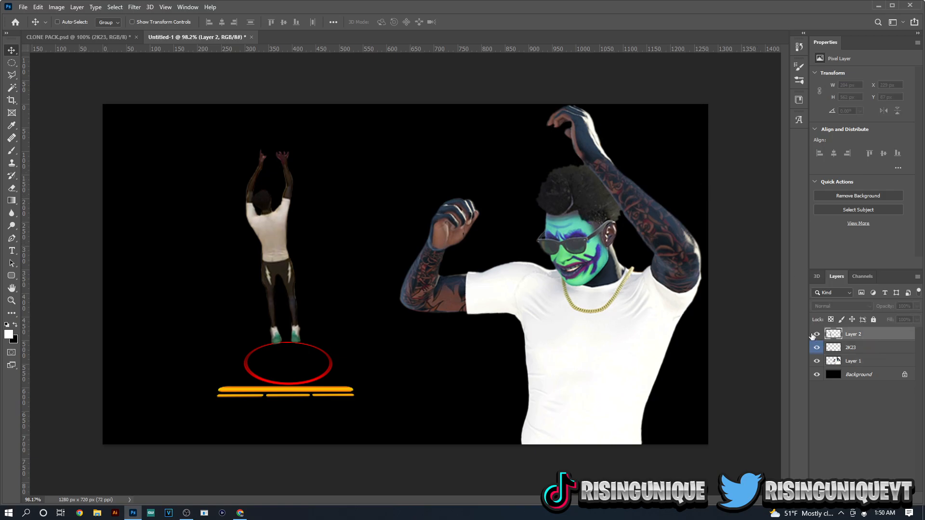
click(815, 335)
click(817, 334)
shift+click(861, 348)
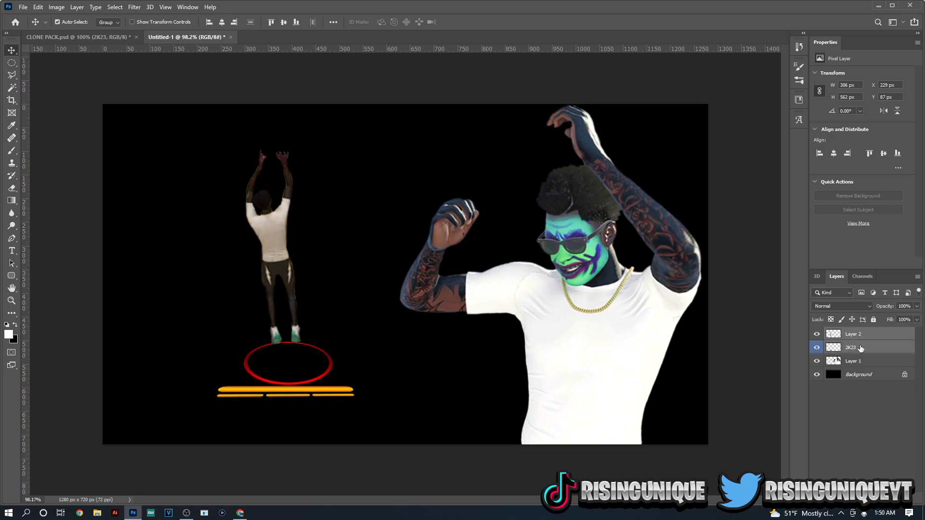
key(ctrl+t)
drag(354, 150, 424, 139)
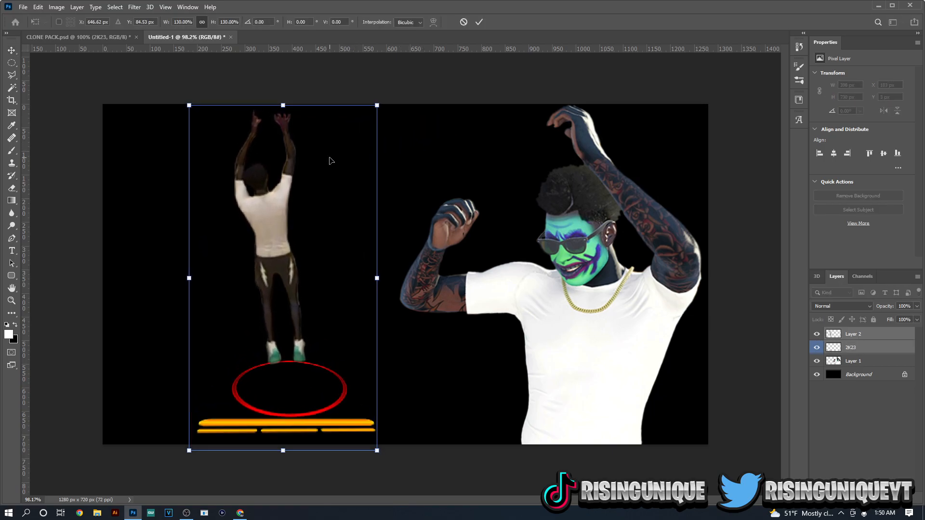
key(Return)
key(ctrl+t)
drag(378, 105, 375, 110)
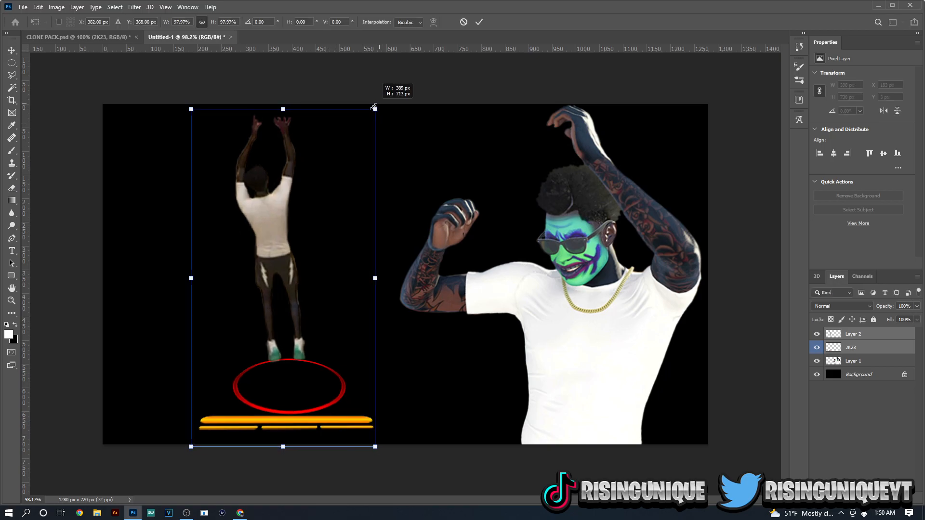
key(Return)
Switch to CLONE PACK.psd, then collapse and hide its Player Indicators group
click(108, 38)
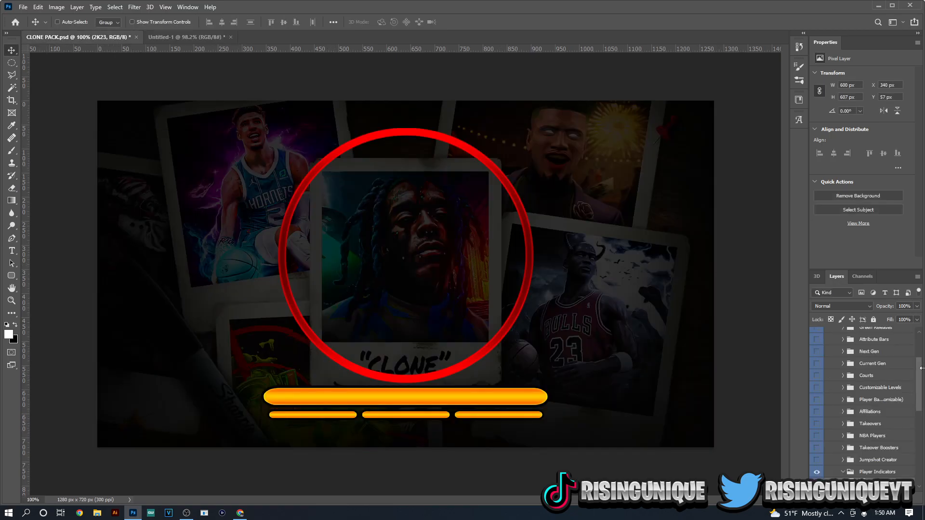
scroll(852, 450, down, 3)
click(843, 459)
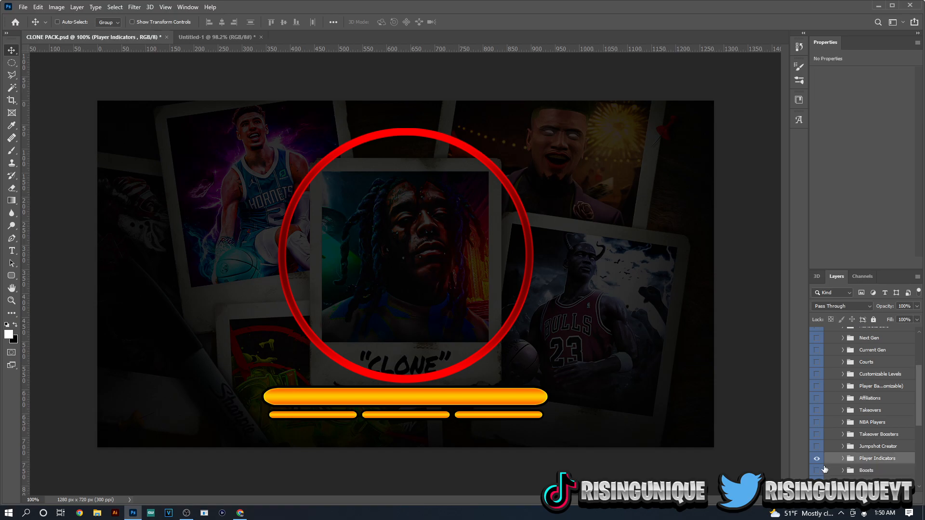
click(817, 459)
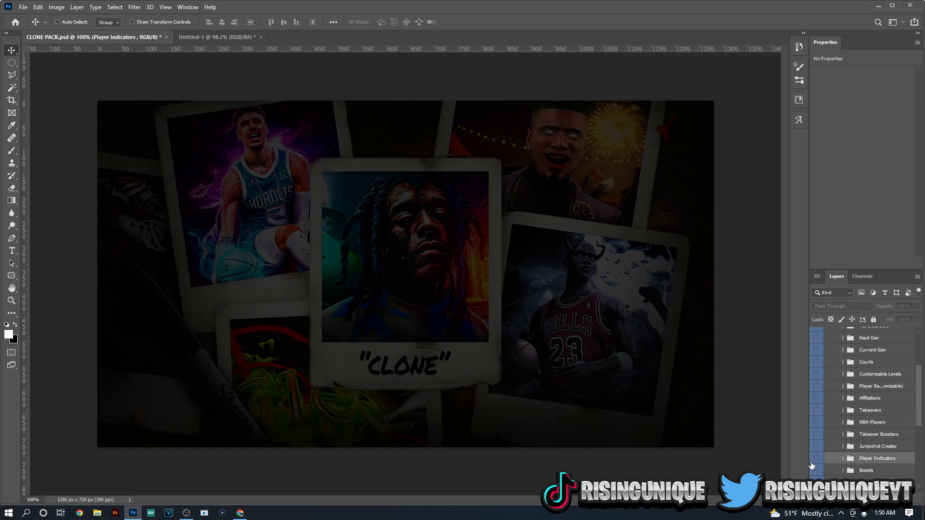
Show the Beast of the East court from the Courts group and place it along the bottom of the Untitled-1 canvas
click(843, 362)
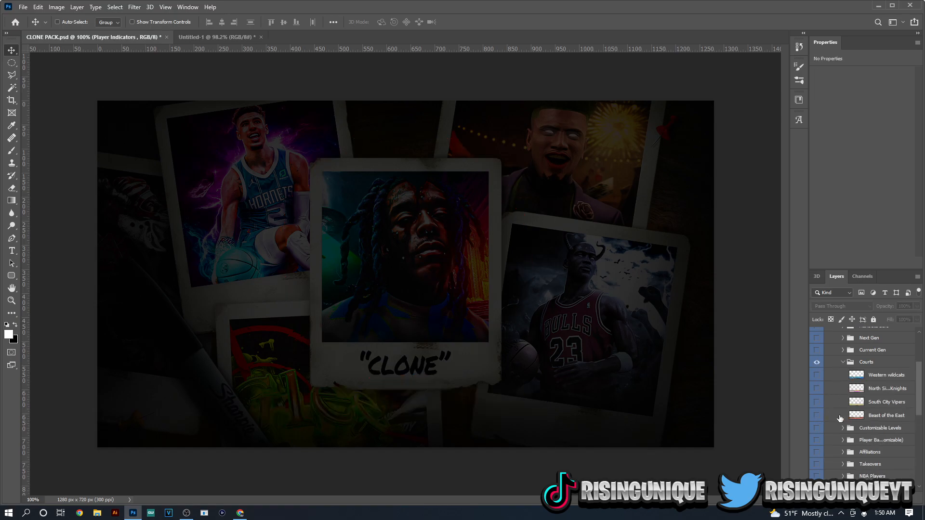
click(817, 415)
click(903, 416)
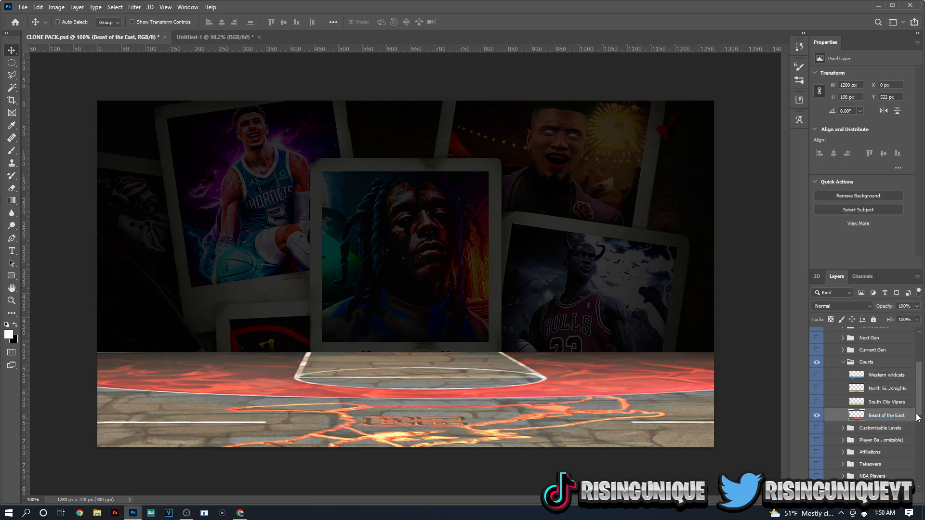
drag(900, 417, 318, 211)
drag(512, 275, 514, 446)
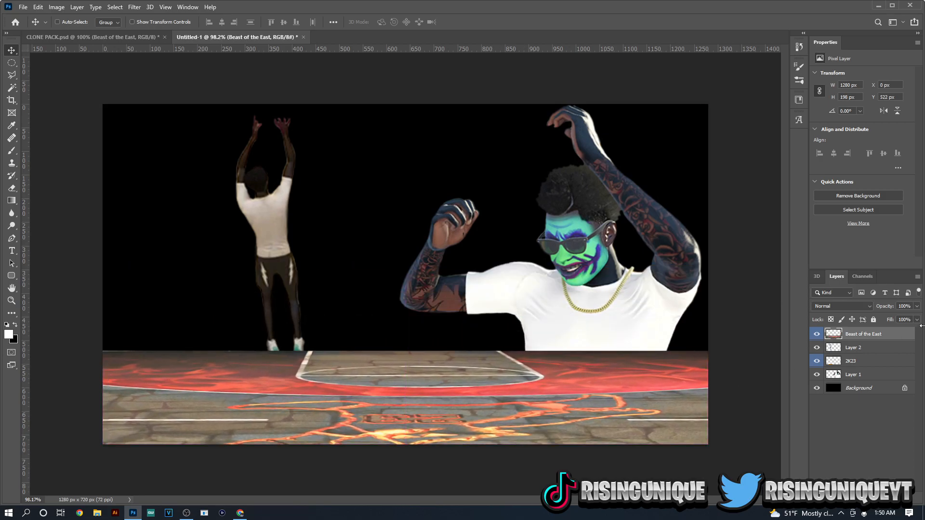
Put 2K23 above Layer 2 and relocate the Beast of the East court directly above the Background, along the canvas bottom
click(900, 346)
key(ctrl+bracketleft)
click(894, 339)
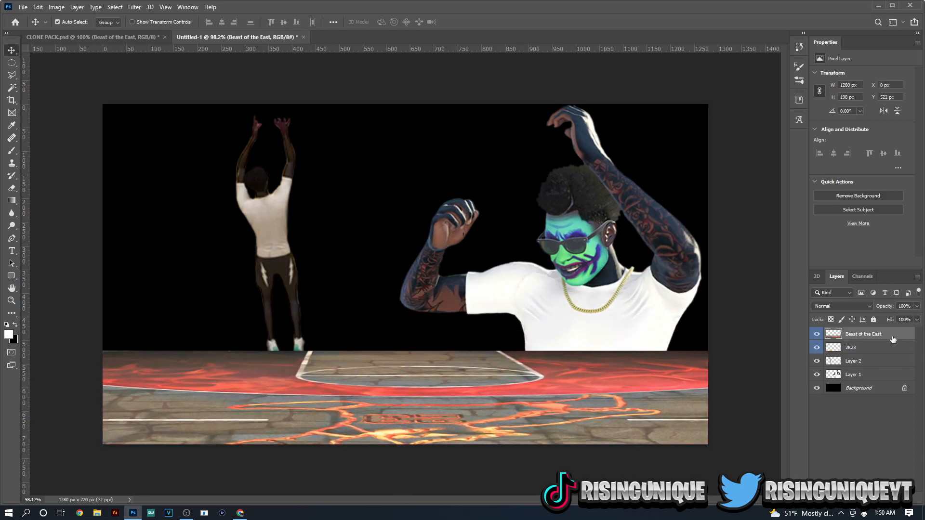
key(ctrl+x)
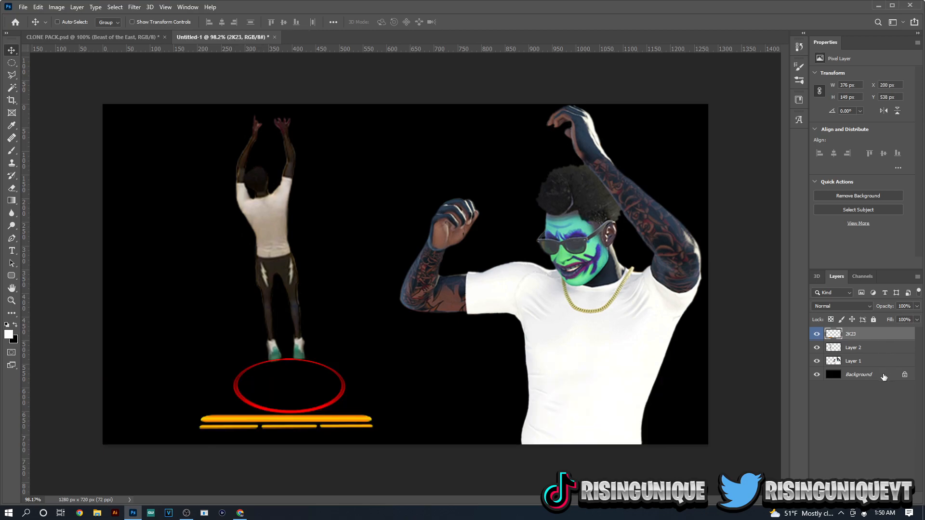
click(884, 377)
key(ctrl+v)
drag(508, 283, 493, 427)
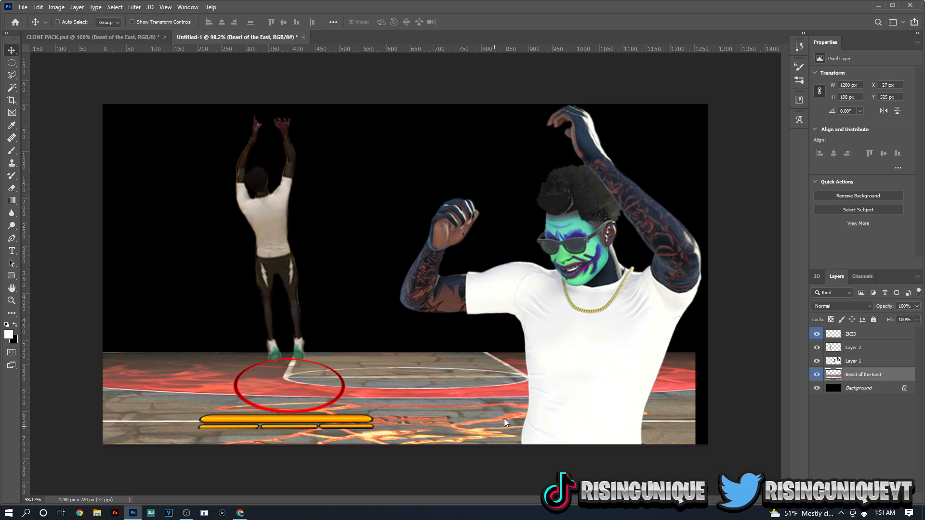
Enlarge the court to about 1464 x 227 px so it spans the full canvas width
key(ctrl+t)
mouse_move(696, 353)
mouse_down()
mouse_move(742, 347)
mouse_move(707, 362)
mouse_up()
key(Return)
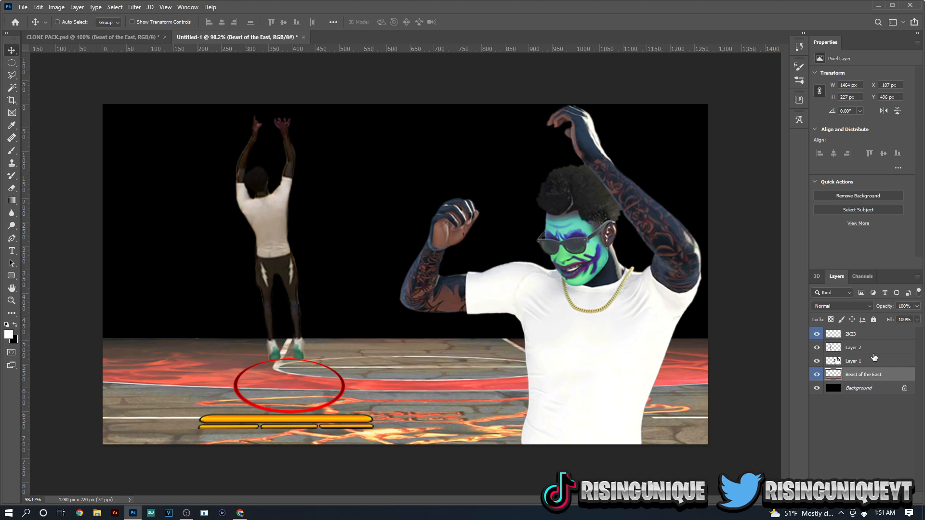
Apply Camera Raw to the court with Exposure +0.20, Contrast +60, Highlights +12, Shadows +12 and Blacks -31
click(135, 8)
click(178, 78)
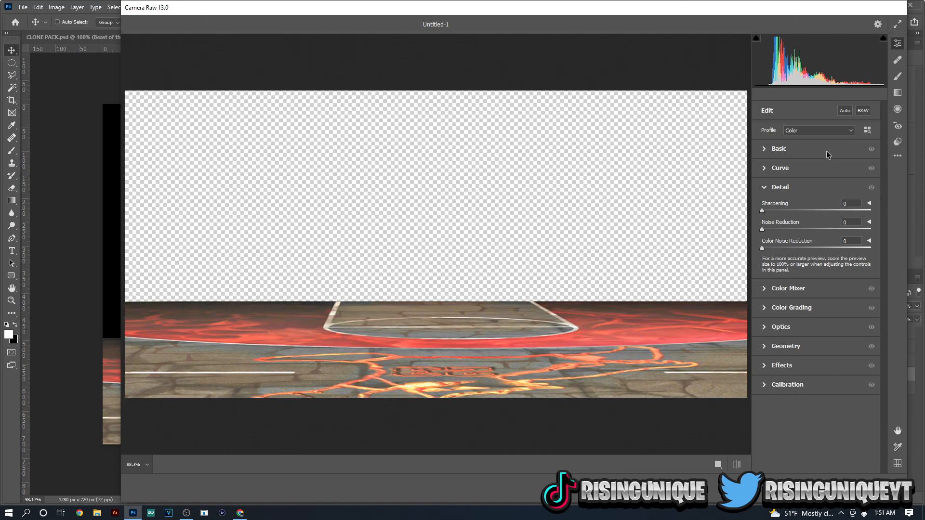
click(765, 148)
drag(817, 226, 820, 225)
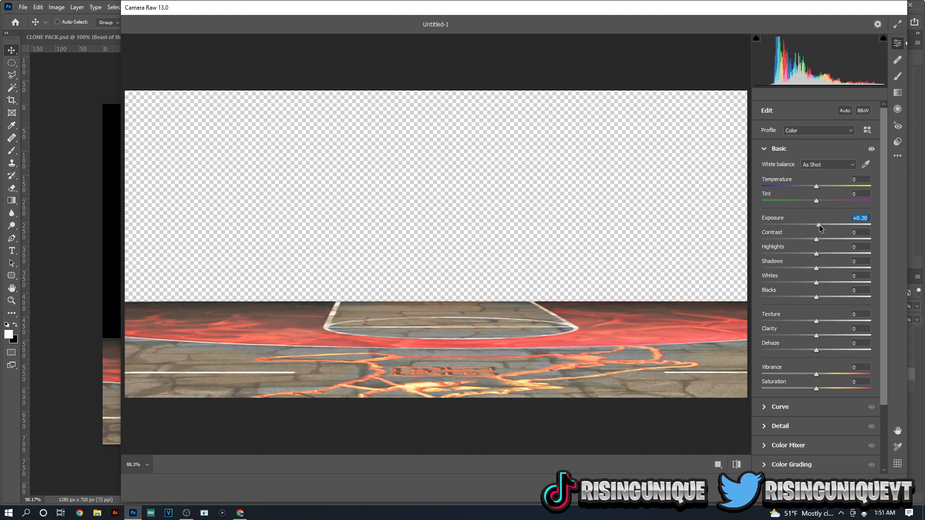
drag(818, 239, 850, 241)
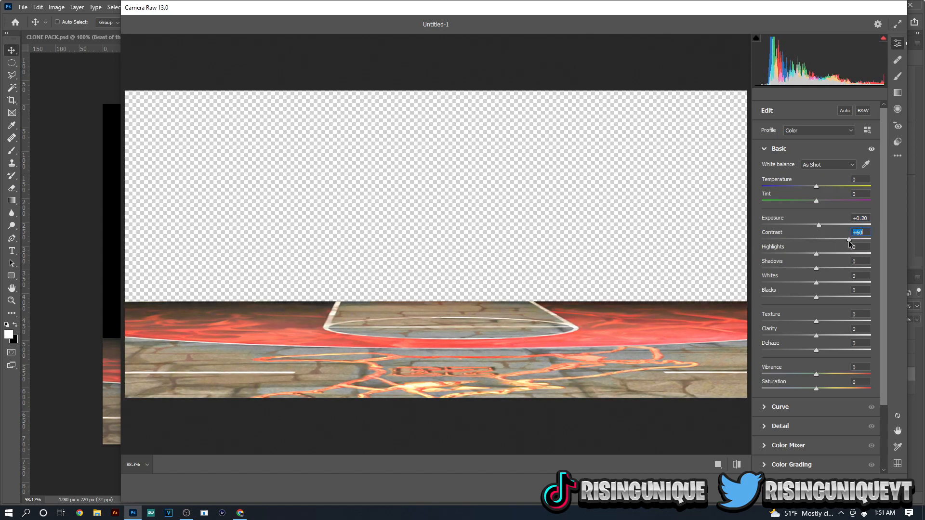
click(818, 256)
drag(818, 262, 800, 300)
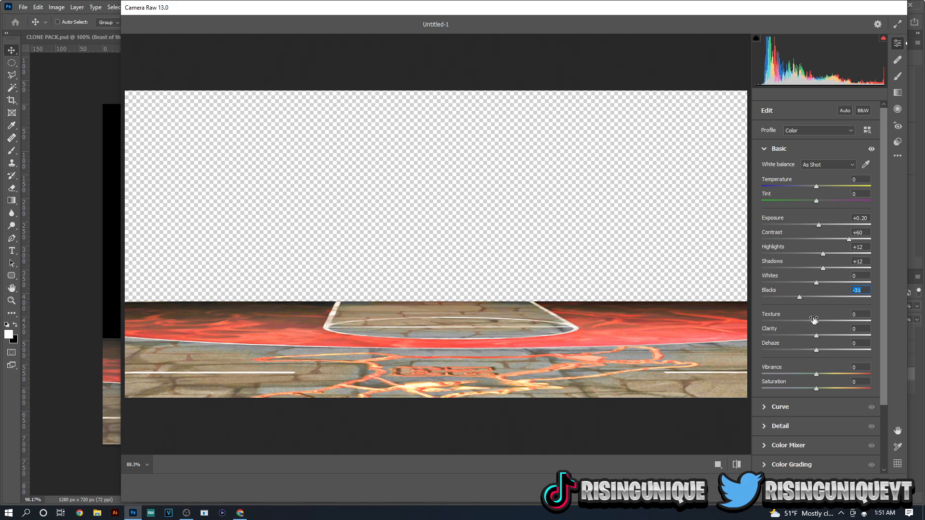
Set the court's Texture to +70, Clarity to +28 and Vibrance to +2, and raise Saturation slightly
drag(816, 322, 831, 334)
click(817, 375)
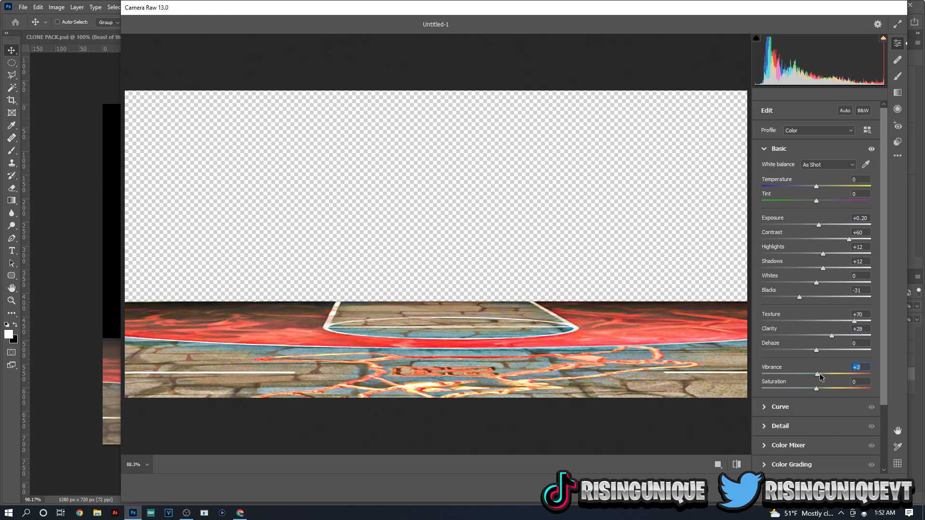
drag(820, 390, 822, 390)
Raise the court's Noise Reduction to slightly above 39 and commit the Camera Raw adjustments
click(764, 432)
drag(762, 229, 784, 232)
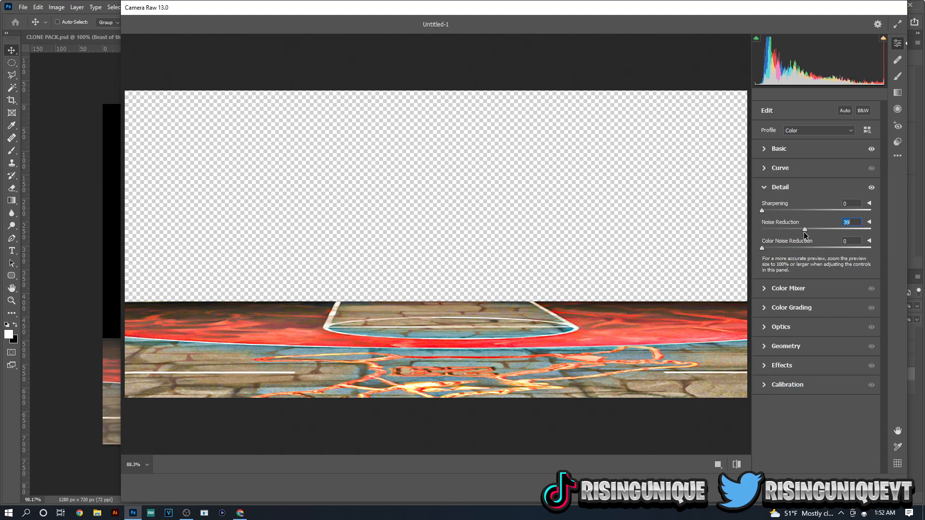
drag(804, 233, 808, 232)
click(878, 487)
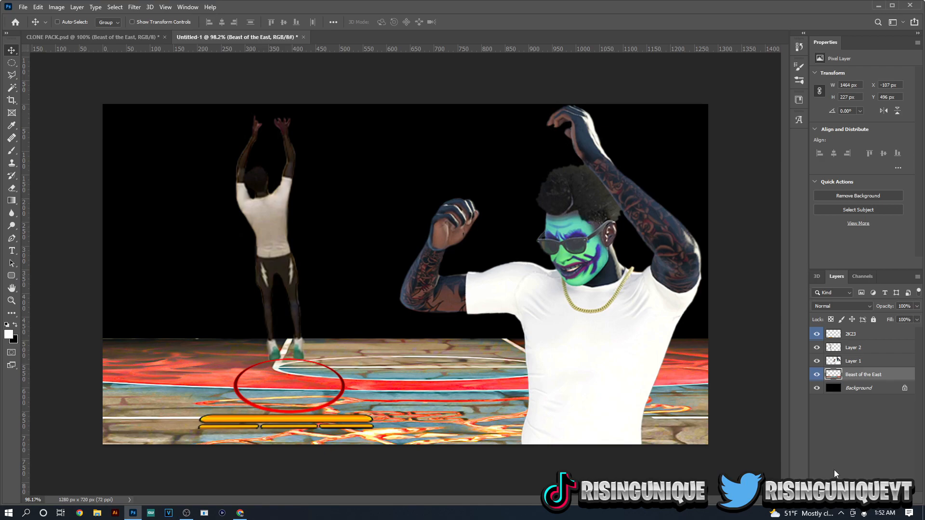
Boost the contrast and colour intensity of the player cut-outs on Layer 1 and Layer 2 to match the court's look
double_click(867, 365)
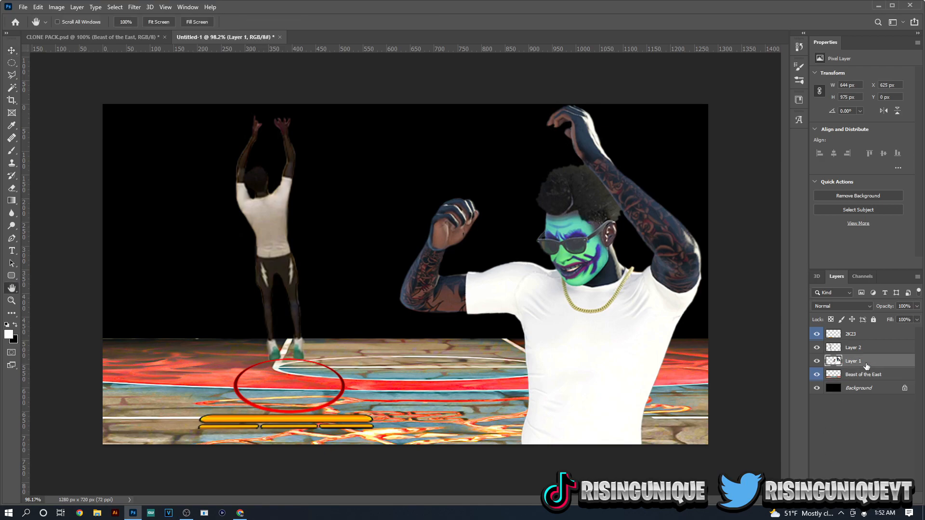
click(869, 123)
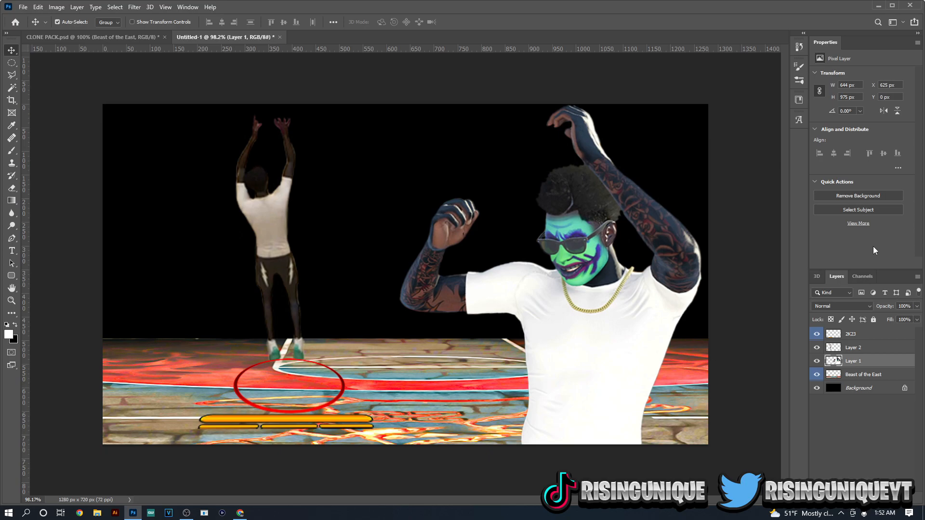
click(871, 351)
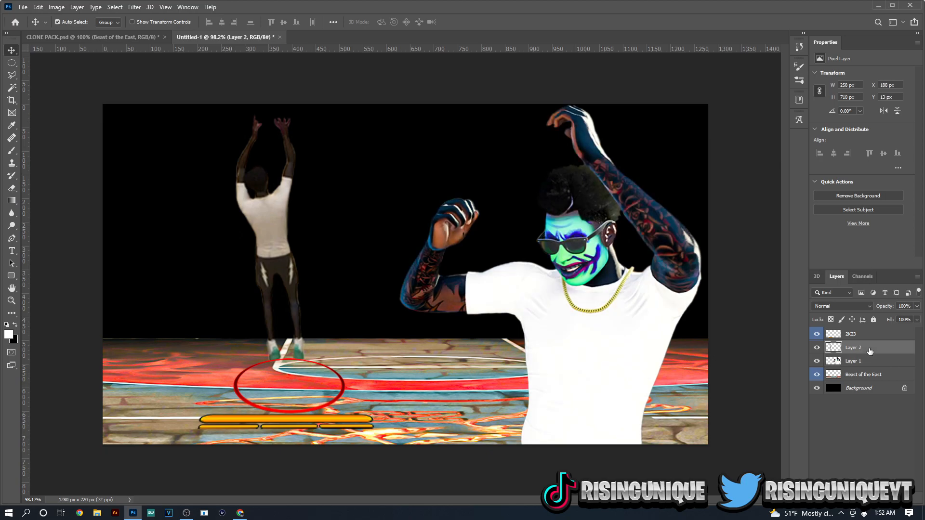
key(ctrl+shift+l)
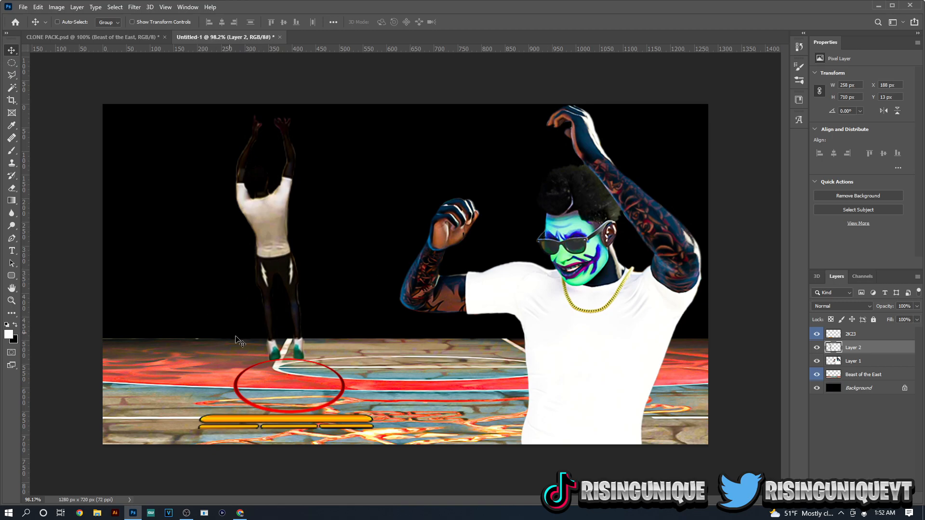
Load the outline of the shooting player on Layer 2 as a selection around the legs and torso
scroll(231, 307, up, 2)
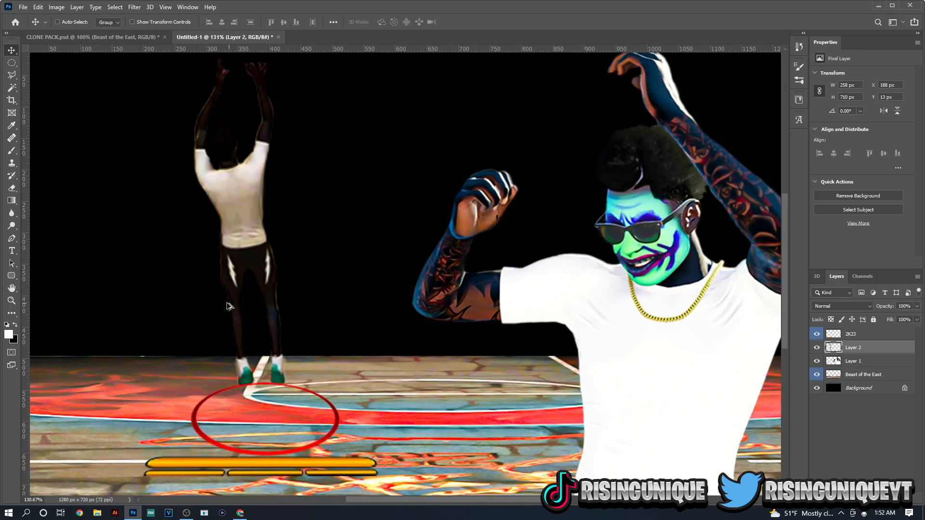
scroll(210, 302, up, 5)
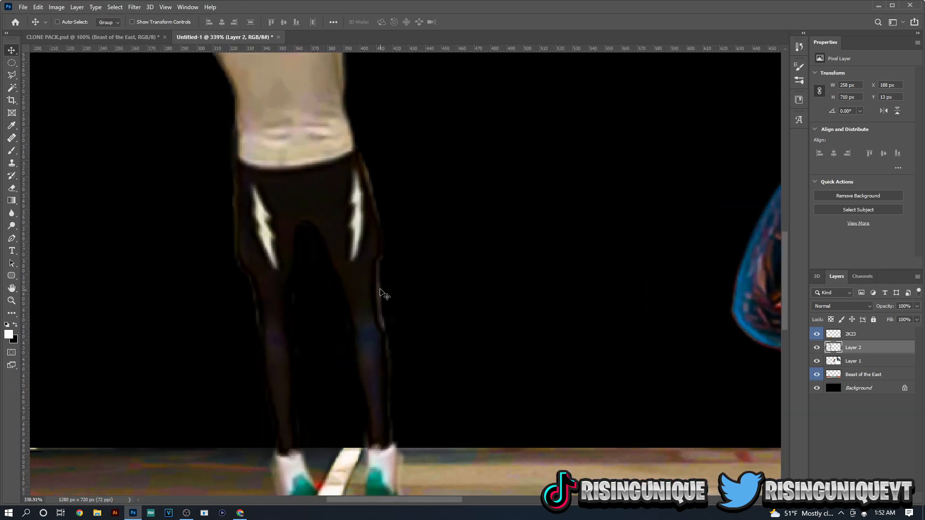
key(r)
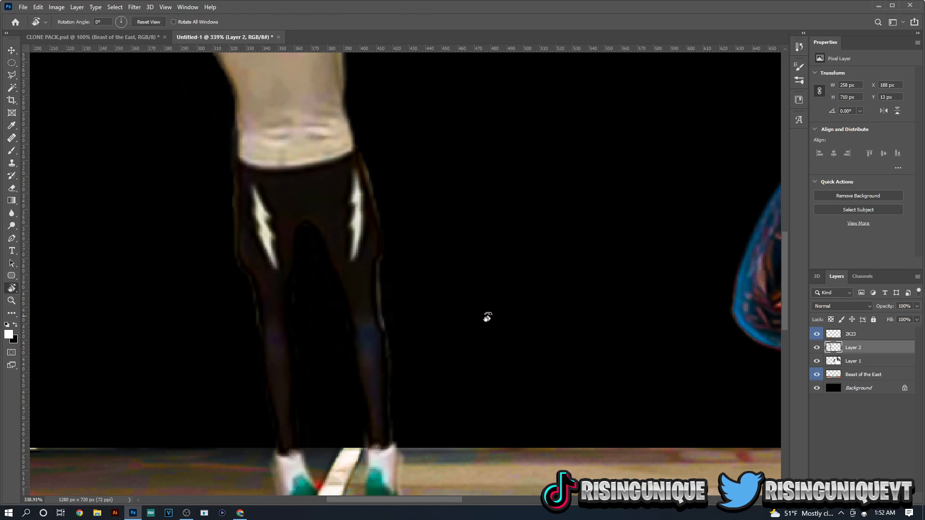
click(816, 387)
click(817, 387)
drag(835, 352, 837, 357)
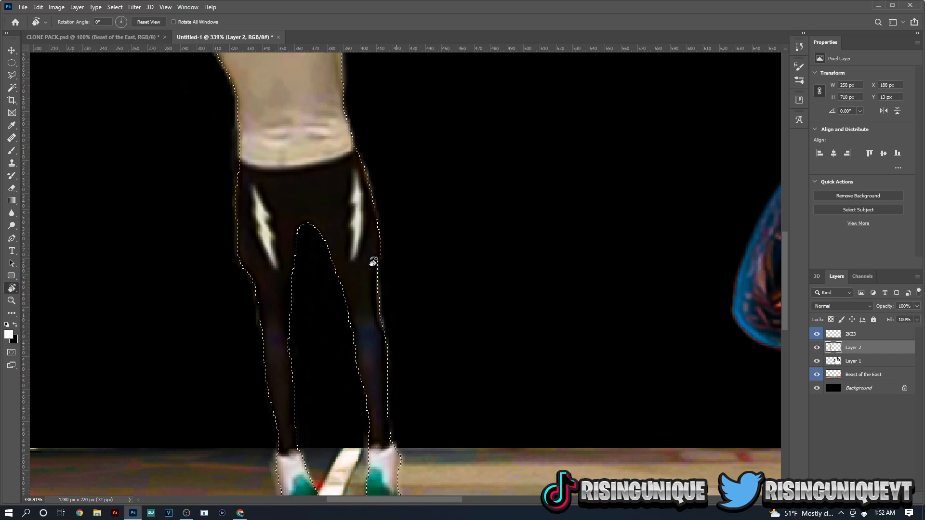
Clone dark leggings texture over the fringed edges of both legs inside the selection, using a 7 px Clone Stamp brush
click(12, 164)
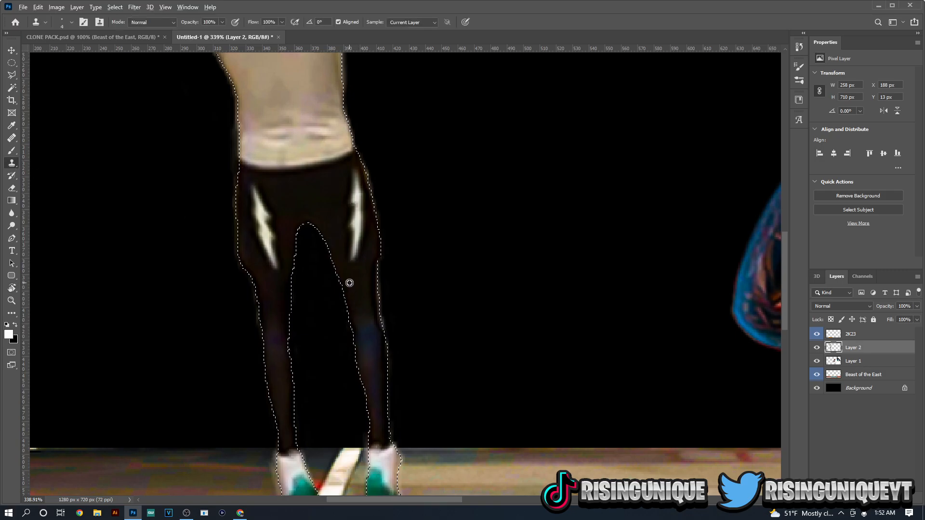
key(bracketright)
key(bracketright)
key(bracketright)
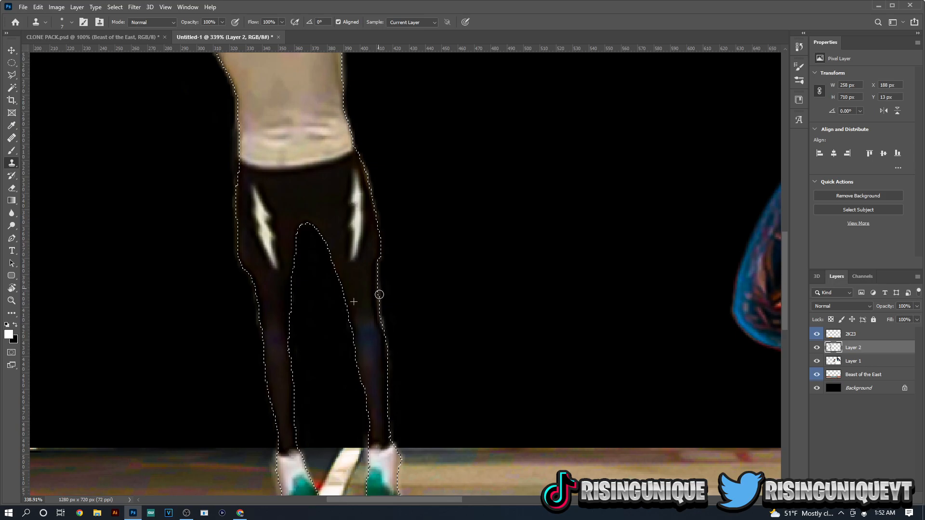
drag(368, 292, 383, 323)
drag(387, 418, 386, 441)
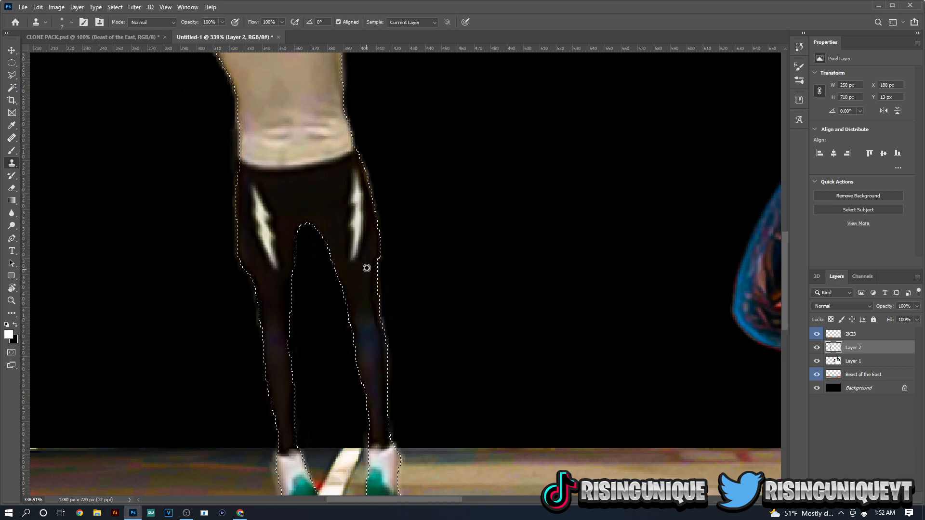
drag(374, 184, 376, 230)
alt+click(270, 293)
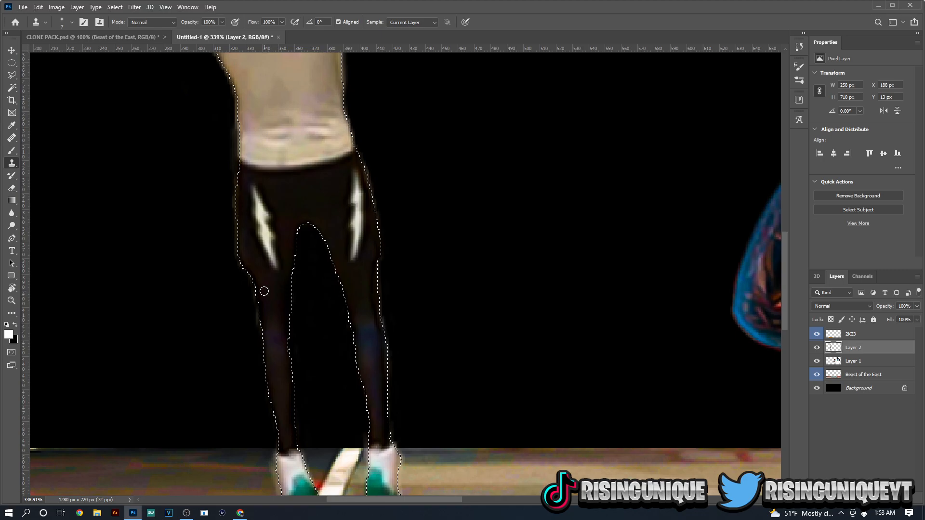
mouse_move(257, 292)
mouse_down()
mouse_move(281, 430)
mouse_move(282, 418)
mouse_up()
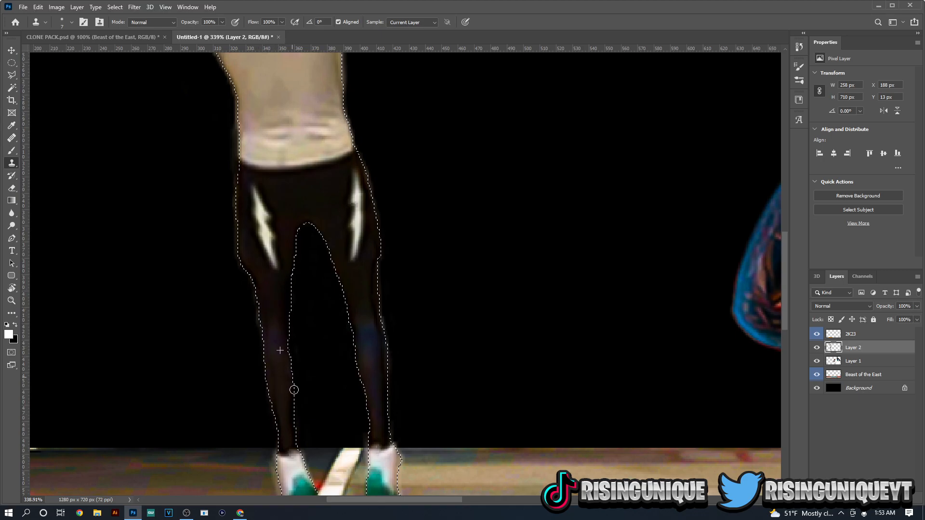
Deselect the player and erase the leftover fringe along the right leg's outer edge with a small Eraser brush
key(ctrl+d)
scroll(359, 343, up, 1)
key(e)
key(bracketleft)
key(bracketleft)
key(bracketleft)
key(bracketleft)
key(bracketleft)
drag(386, 261, 409, 473)
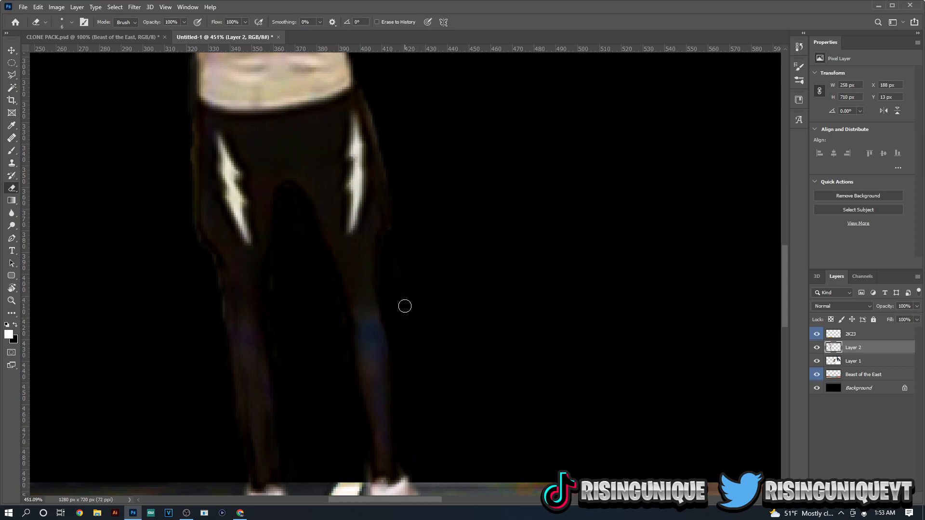
Erase the remaining fringe along the left leg and hip with a slightly smaller Eraser brush
key(bracketleft)
scroll(396, 351, down, 1)
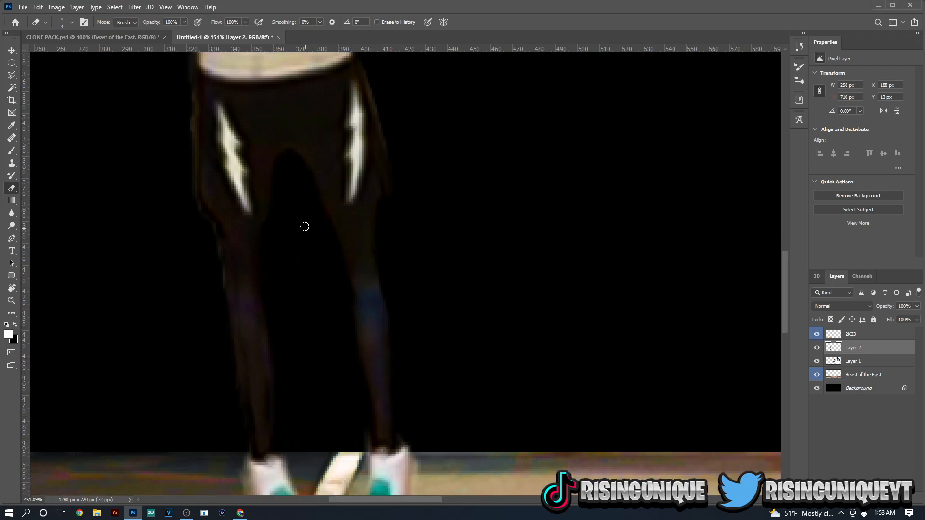
drag(211, 232, 223, 321)
drag(190, 101, 200, 214)
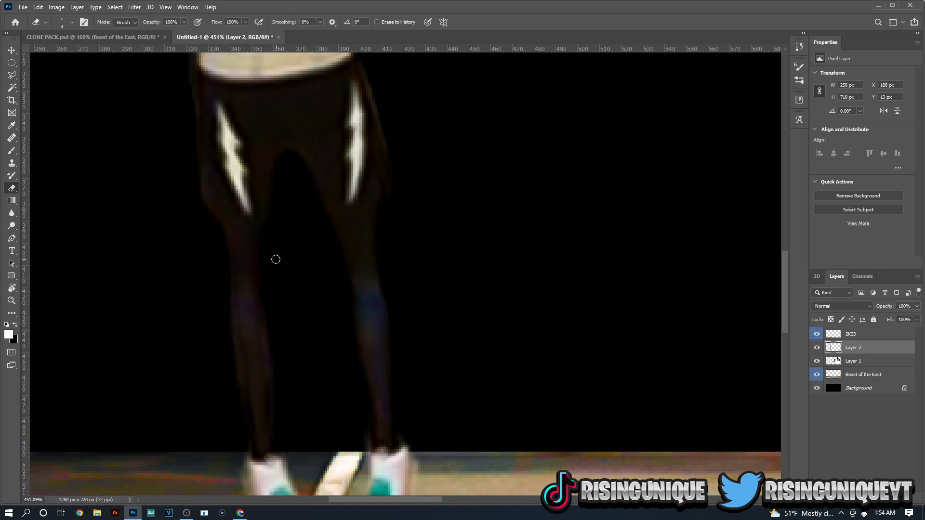
Erase the stray edge pixels along the player's waist and both sides of the white shirt
scroll(190, 165, up, 2)
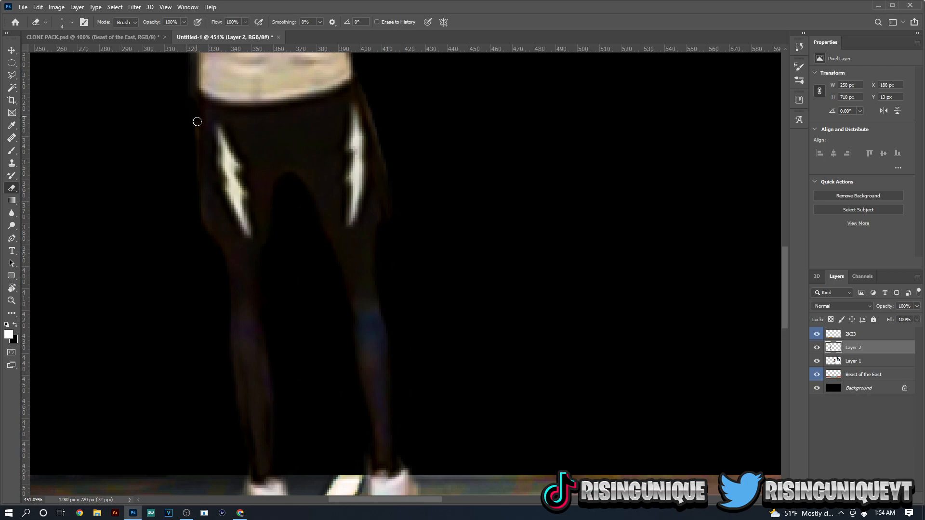
scroll(188, 219, up, 3)
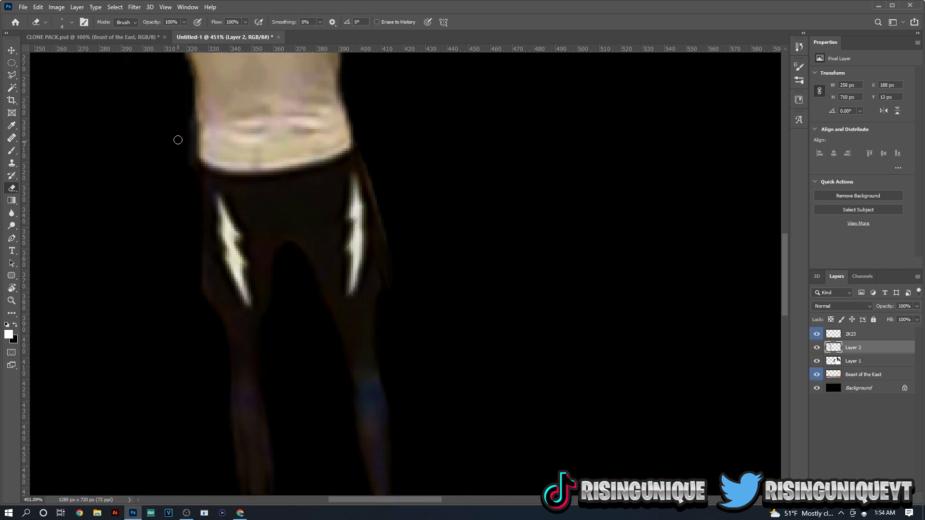
drag(188, 117, 196, 175)
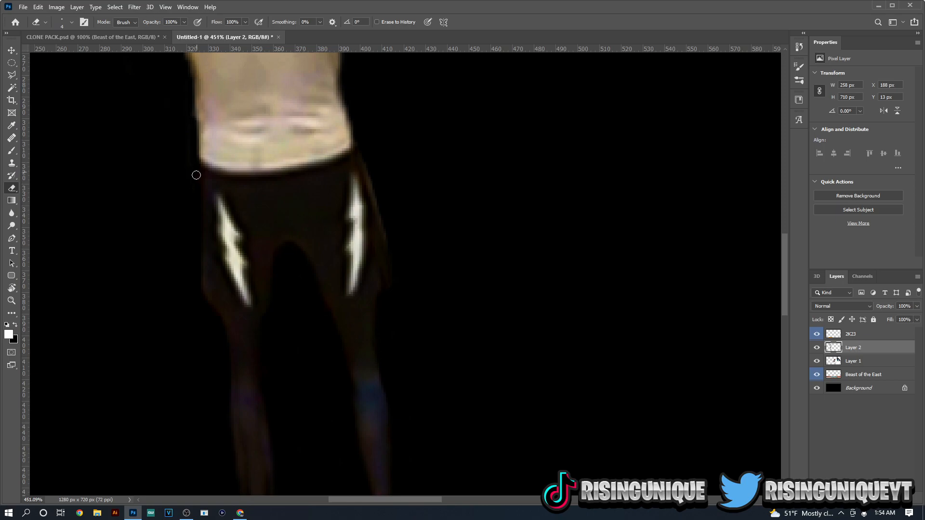
scroll(190, 146, up, 7)
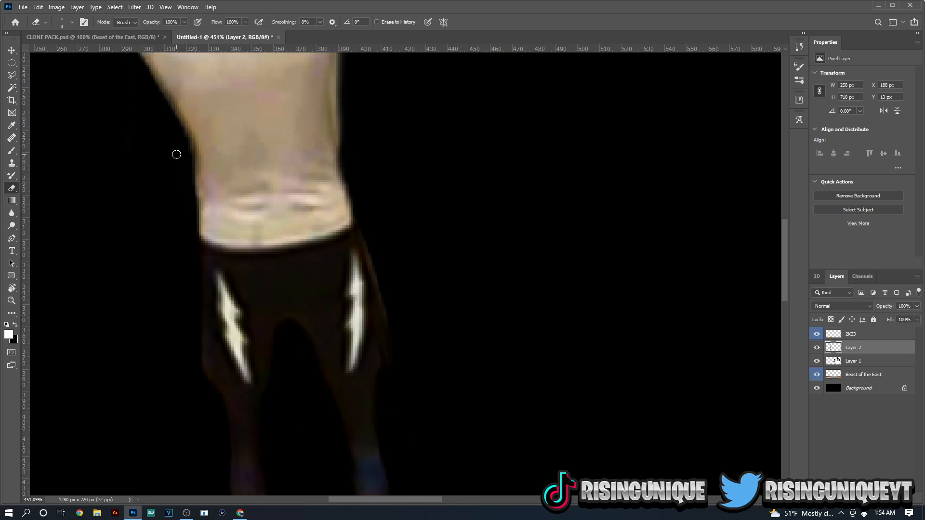
mouse_move(339, 251)
mouse_down()
mouse_move(341, 113)
mouse_move(343, 238)
mouse_move(339, 200)
mouse_up()
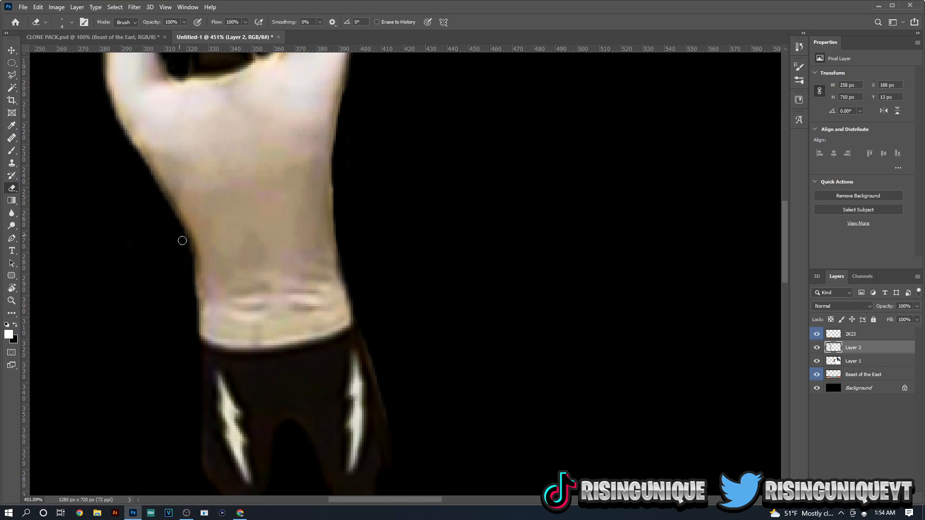
drag(181, 231, 153, 194)
Erase the bright halo around the shooting player's raised arms and hands on Layer 2
scroll(147, 186, up, 5)
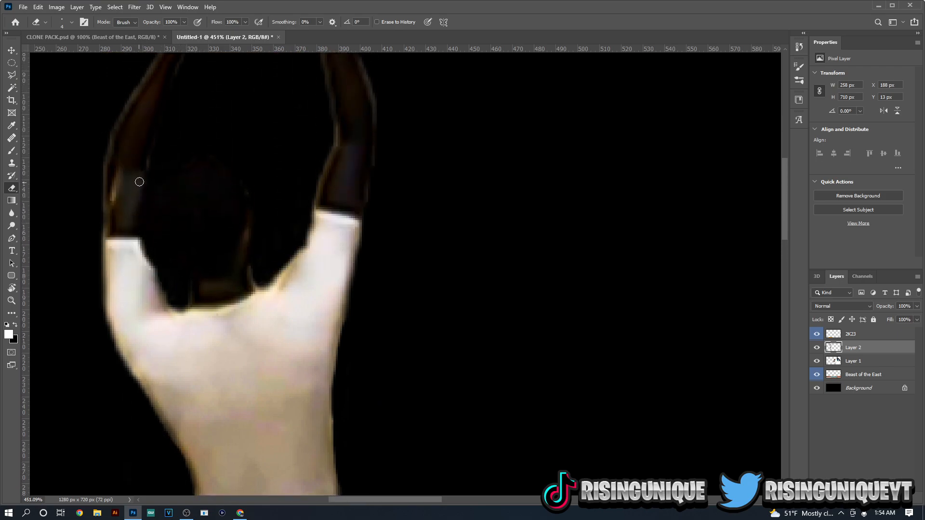
scroll(139, 182, up, 3)
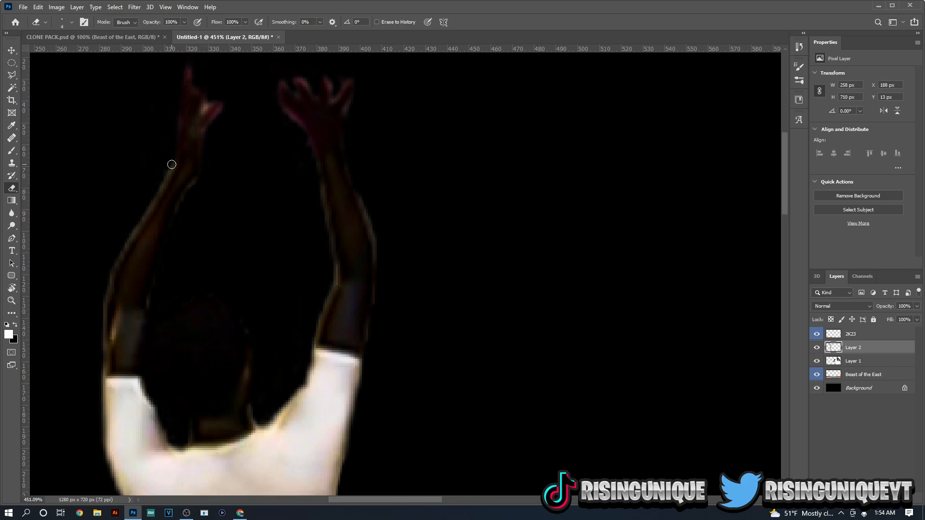
mouse_move(172, 165)
mouse_down()
mouse_move(111, 272)
mouse_move(93, 405)
mouse_up()
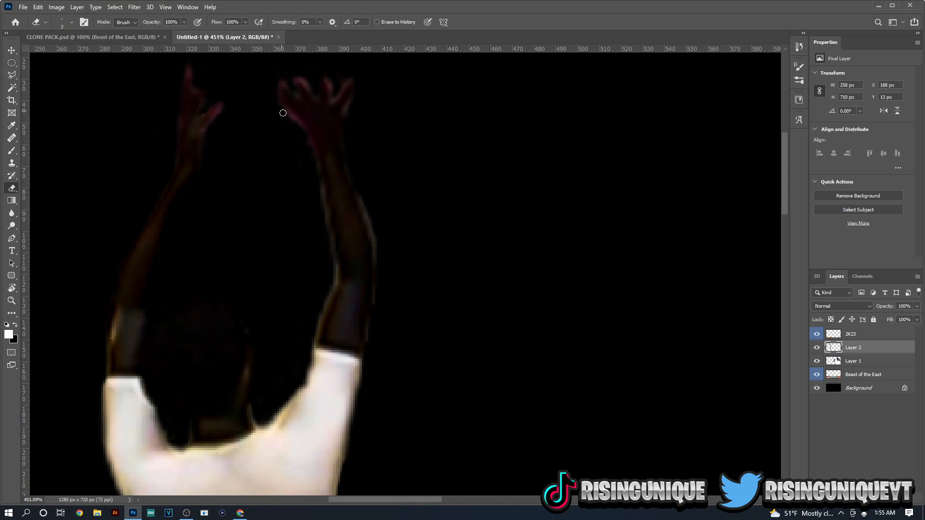
mouse_move(319, 195)
mouse_down()
mouse_move(337, 281)
mouse_move(310, 353)
mouse_up()
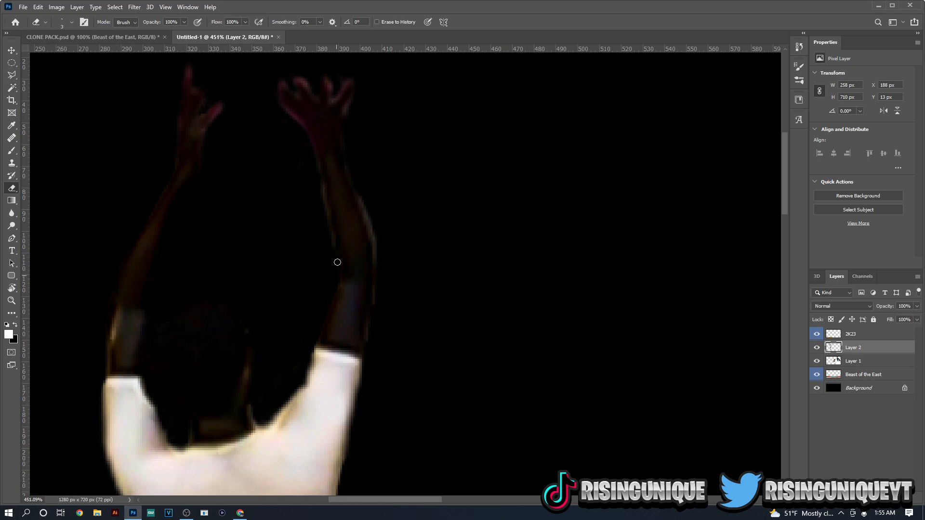
drag(327, 212, 321, 174)
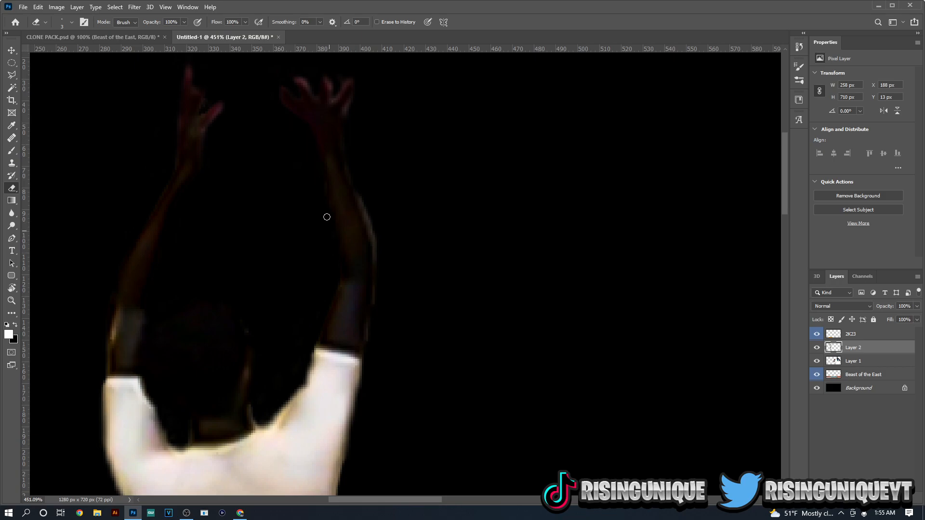
mouse_move(351, 190)
mouse_down()
mouse_move(375, 257)
mouse_move(365, 356)
mouse_move(374, 236)
mouse_move(374, 289)
mouse_move(349, 176)
mouse_move(378, 241)
mouse_up()
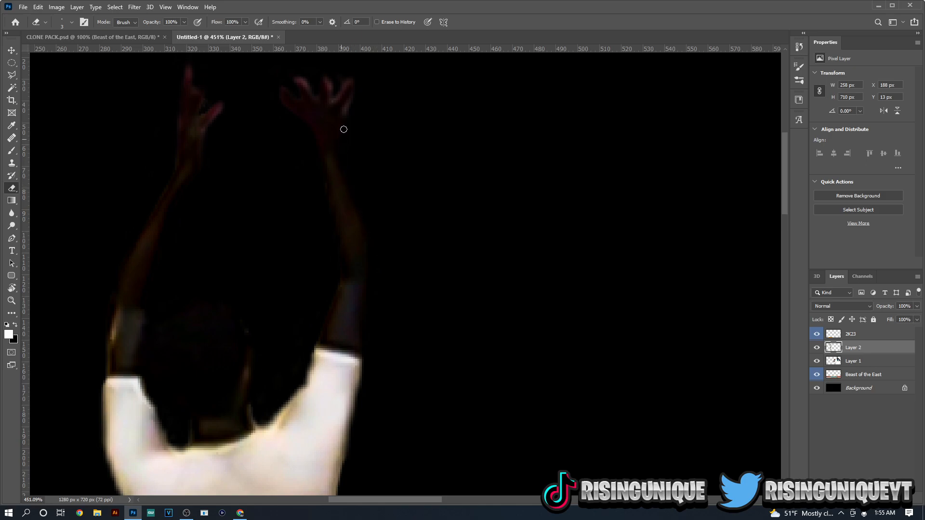
drag(351, 100, 342, 114)
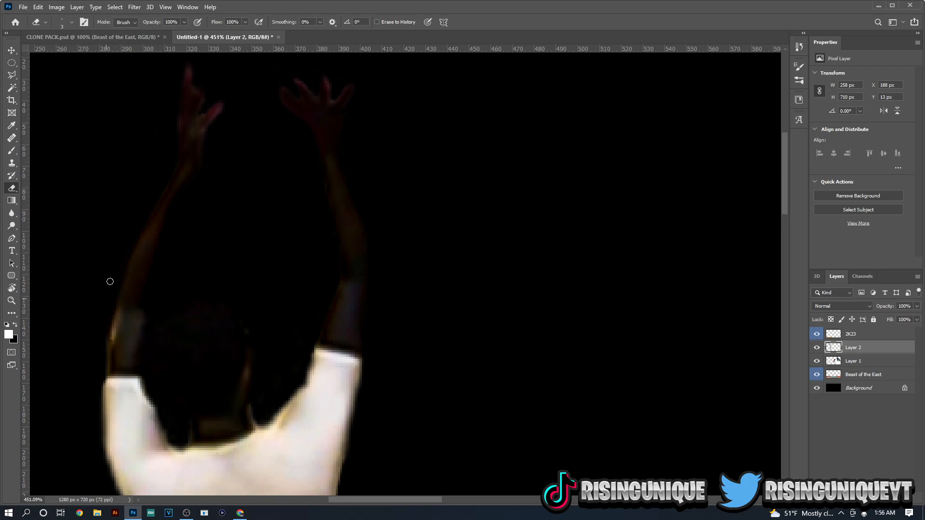
Examine the cleaned edges around the player's arms and head, and review the whole thumbnail
scroll(269, 212, down, 1)
key(x)
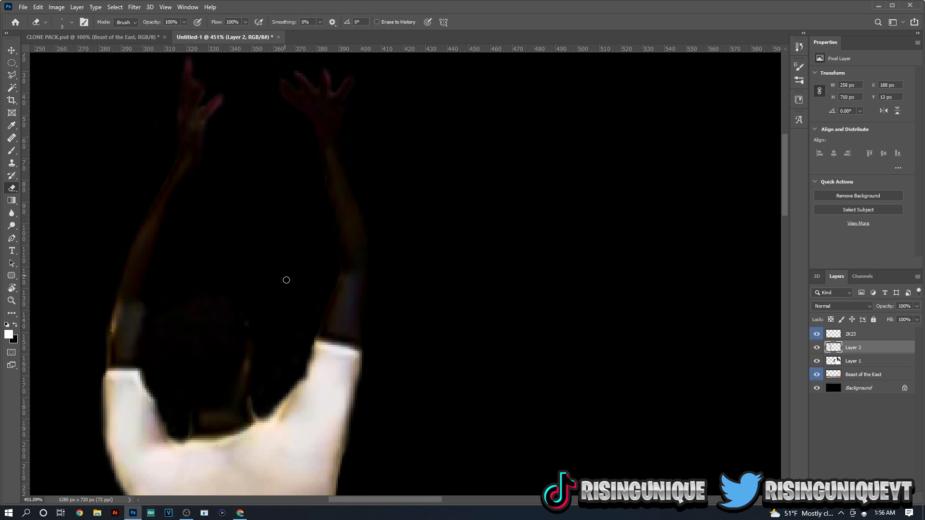
key(x)
scroll(290, 345, down, 8)
scroll(200, 336, up, 9)
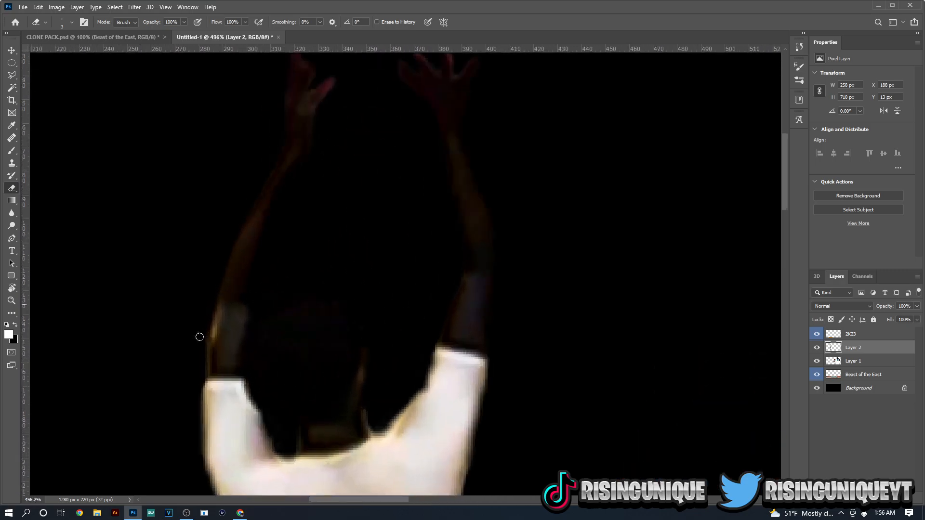
scroll(200, 336, up, 2)
scroll(202, 337, down, 2)
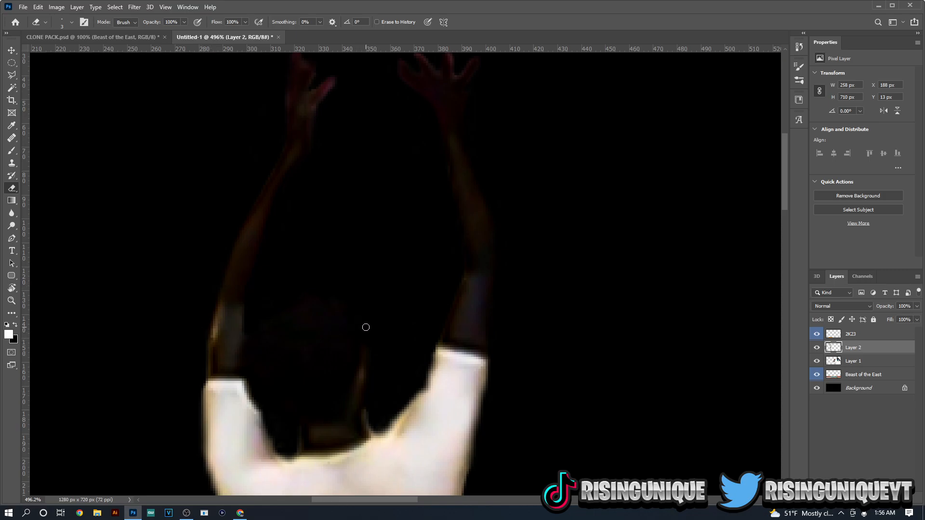
scroll(399, 254, down, 5)
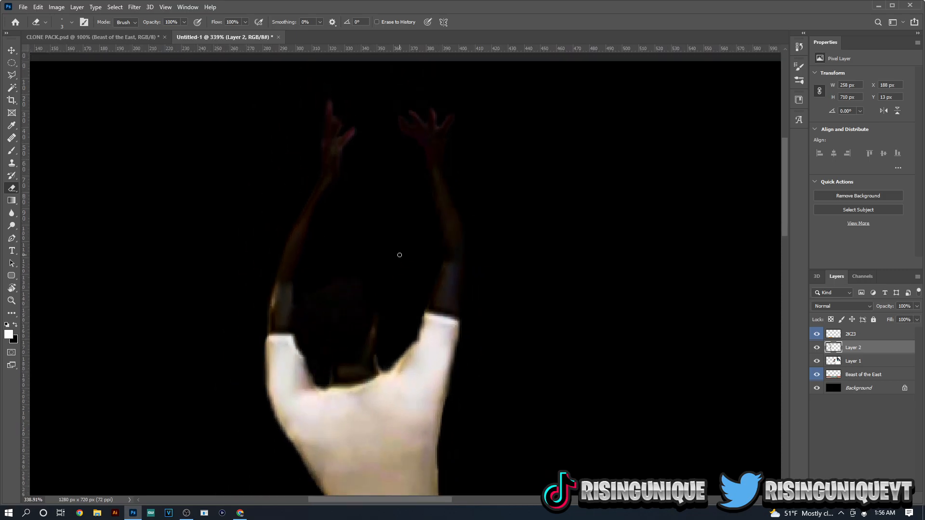
scroll(400, 257, down, 2)
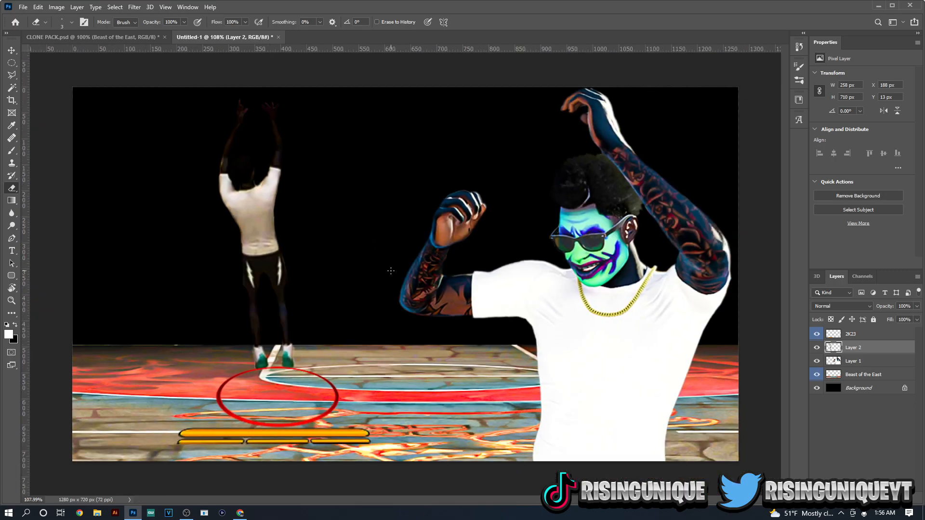
Move the shooting player straight down to Y 49 px so his feet stand inside the red indicator ring
key(v)
drag(317, 302, 316, 319)
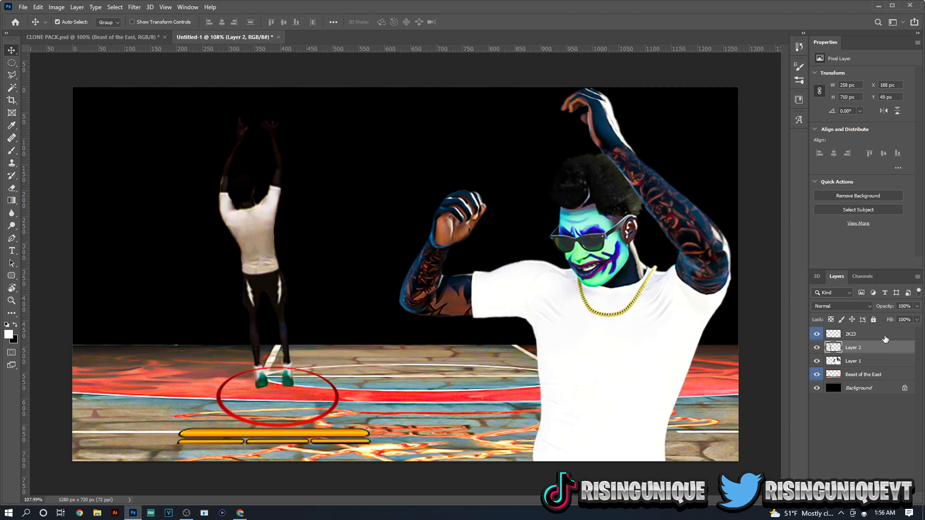
click(875, 365)
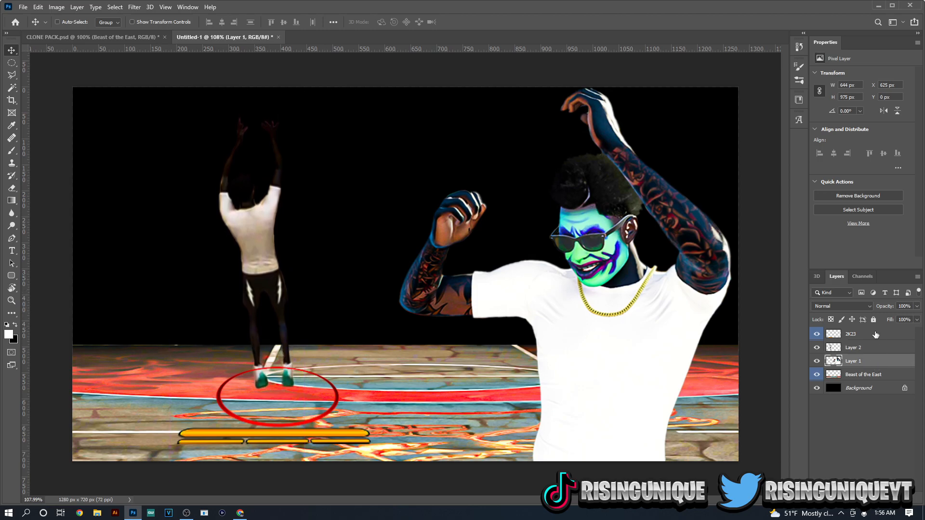
double_click(875, 334)
click(885, 120)
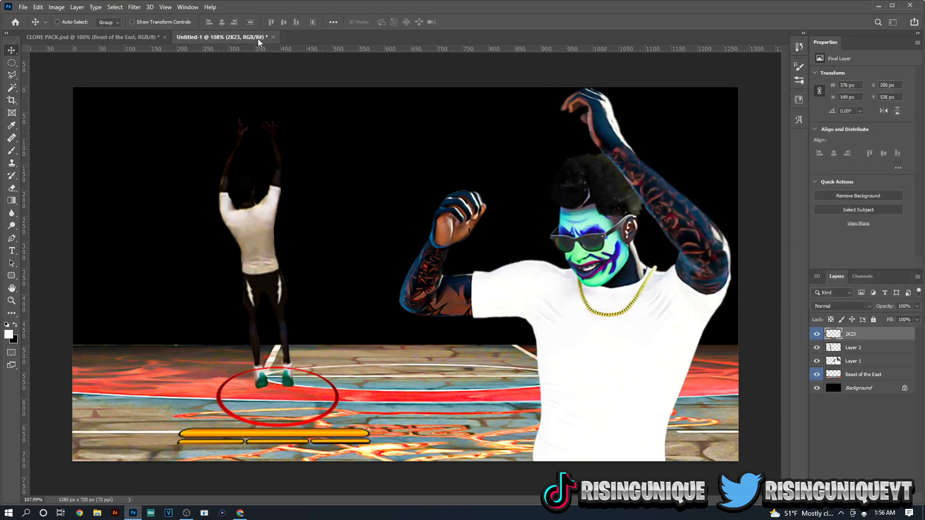
click(135, 7)
mouse_move(232, 130)
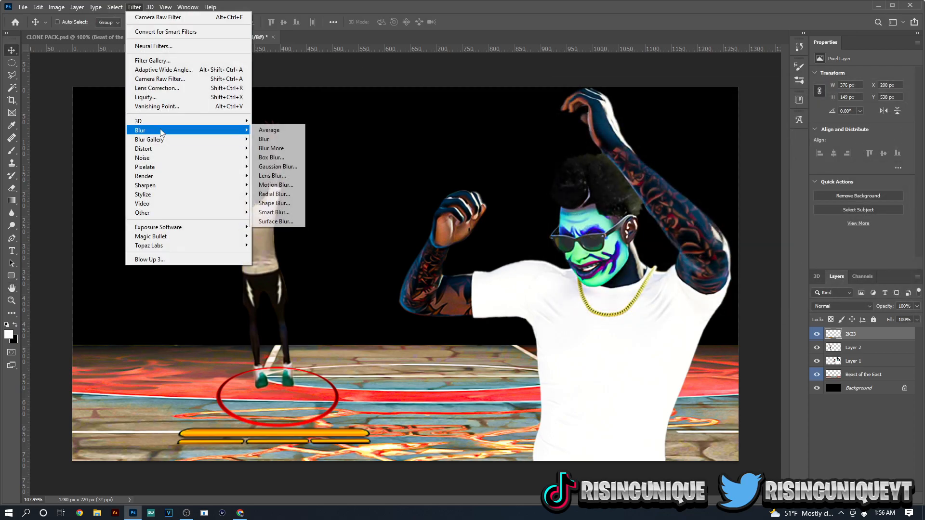
click(286, 163)
drag(112, 265, 77, 269)
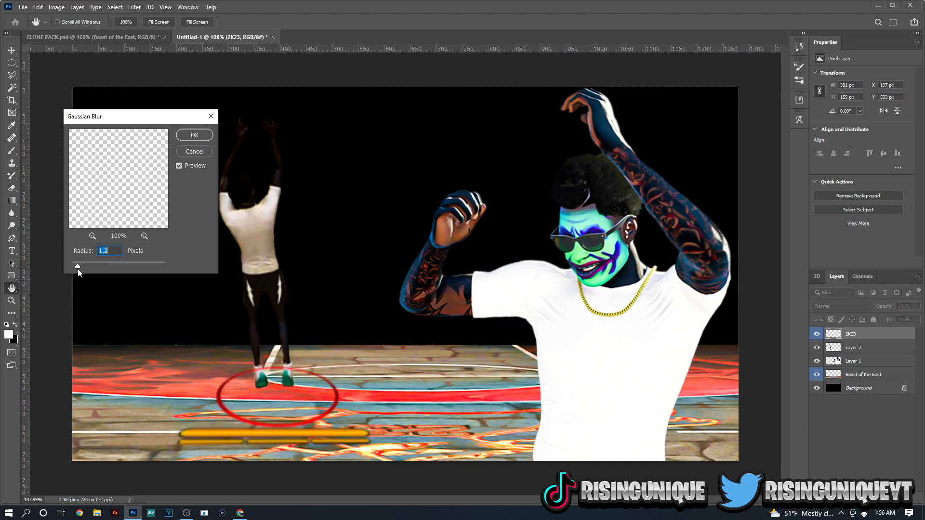
click(195, 152)
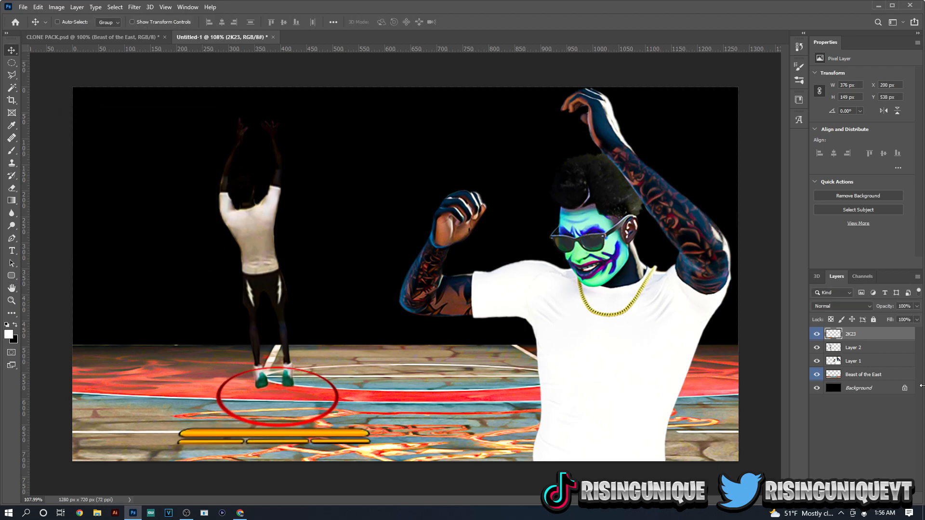
Place the 2K23 layer beneath Layer 2 so the player stands in front of the indicator
drag(855, 334, 855, 352)
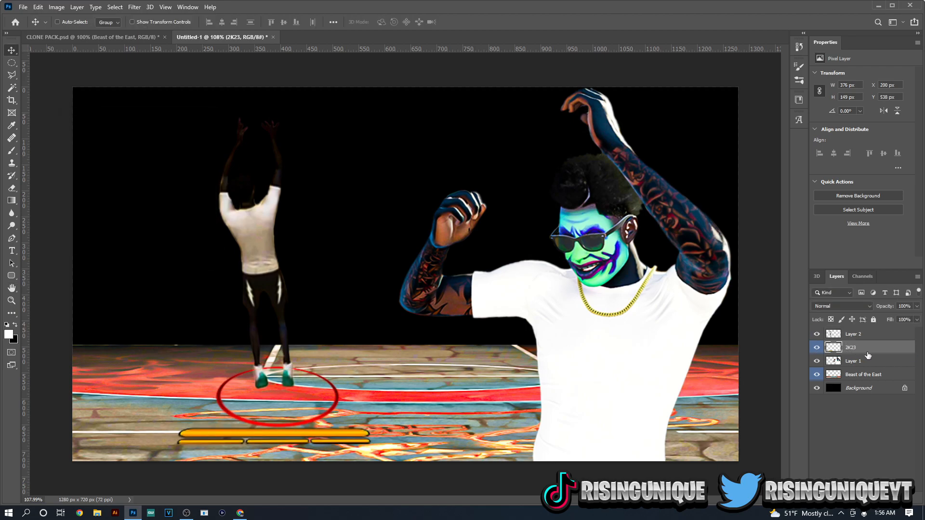
double_click(868, 362)
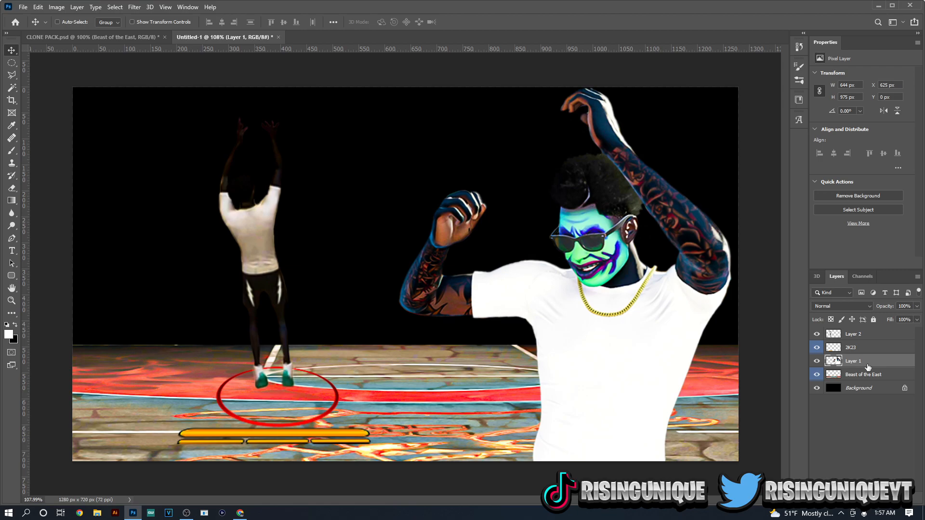
click(885, 120)
Add an Inner Bevel (Bevel & Emboss) to Layer 1 with 1000% depth, 1 px size and Use Global Light off
double_click(896, 361)
click(576, 129)
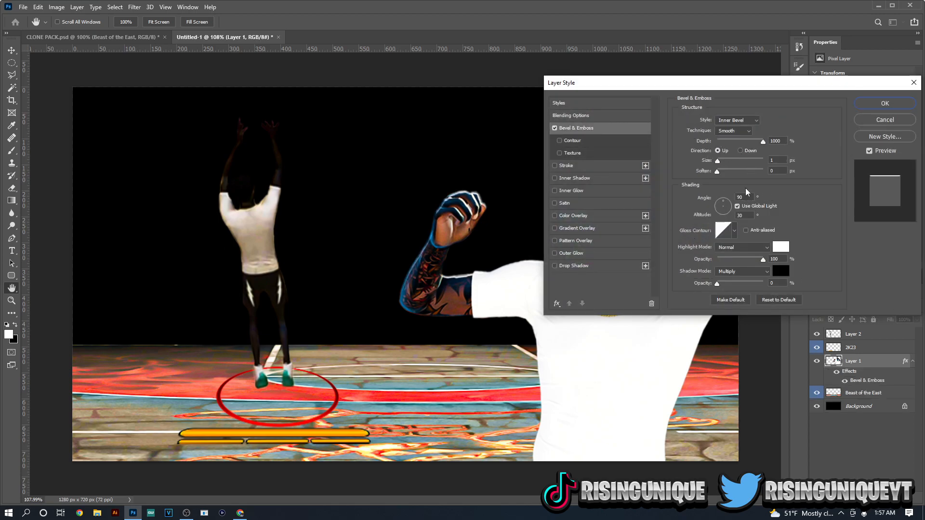
click(739, 208)
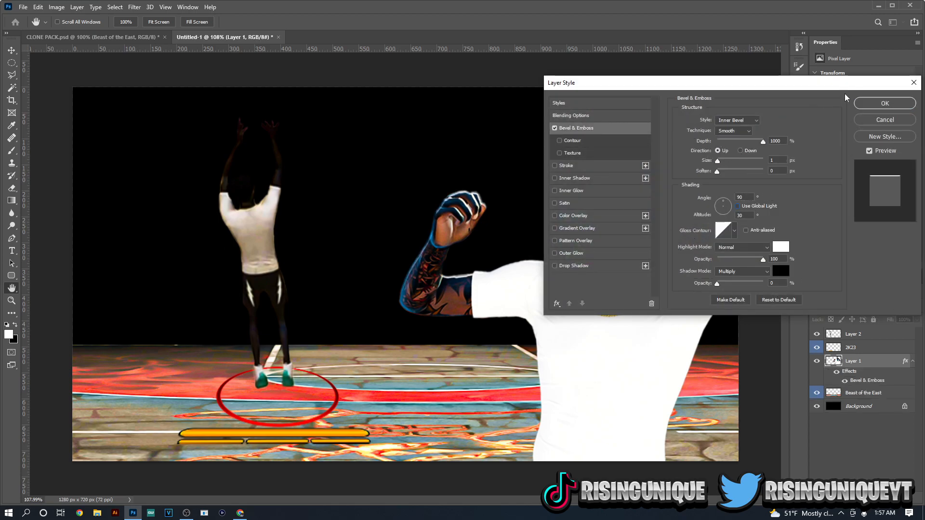
click(885, 103)
Copy Layer 1's layer style onto Layer 2 and collapse Layer 2's effects list
right_click(885, 363)
key(Escape)
right_click(875, 334)
click(814, 326)
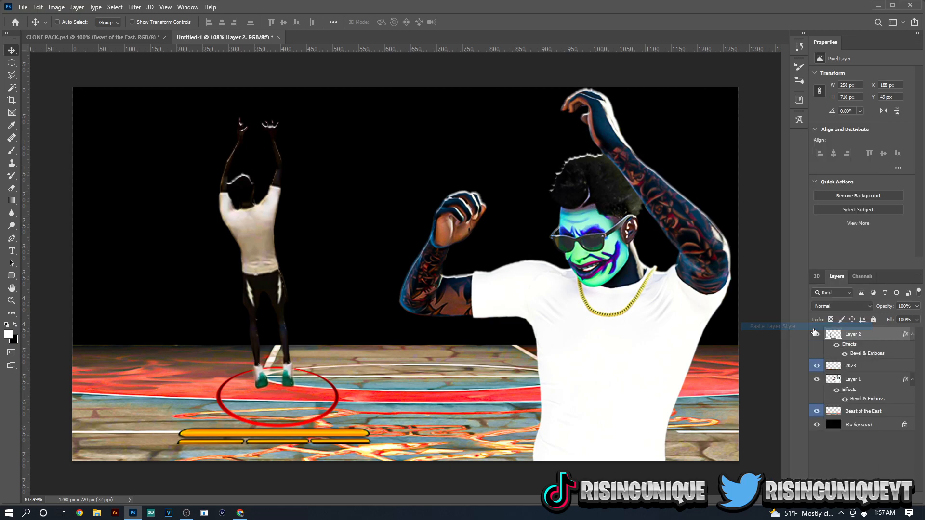
click(913, 334)
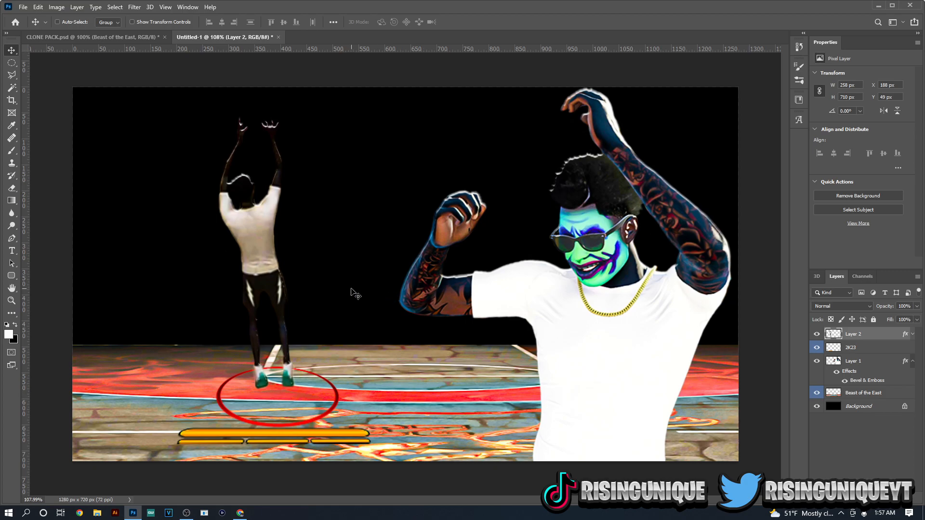
In CLONE PACK.psd, collapse and hide the Courts group
click(118, 38)
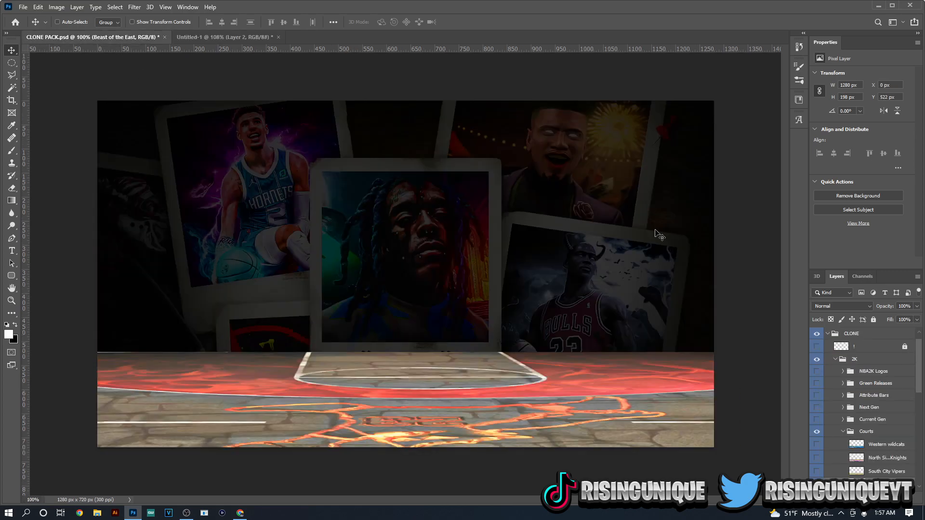
click(844, 432)
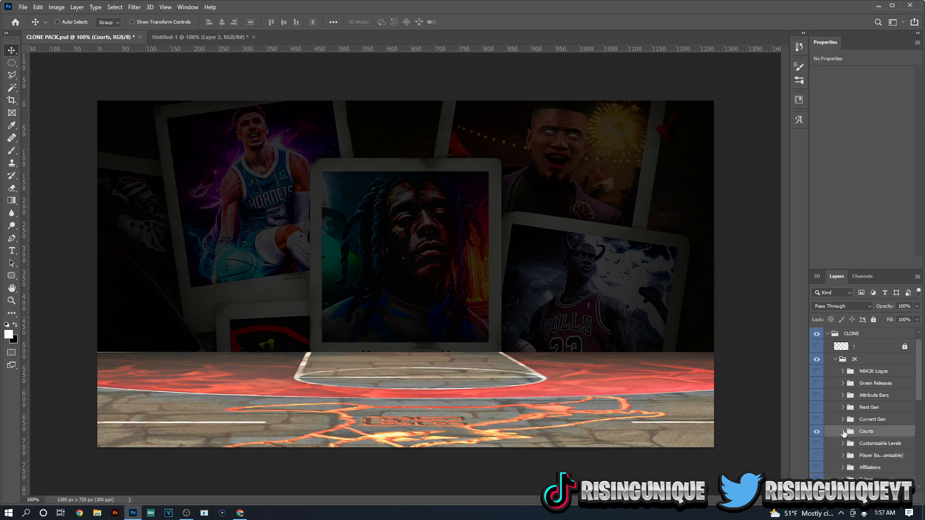
click(817, 432)
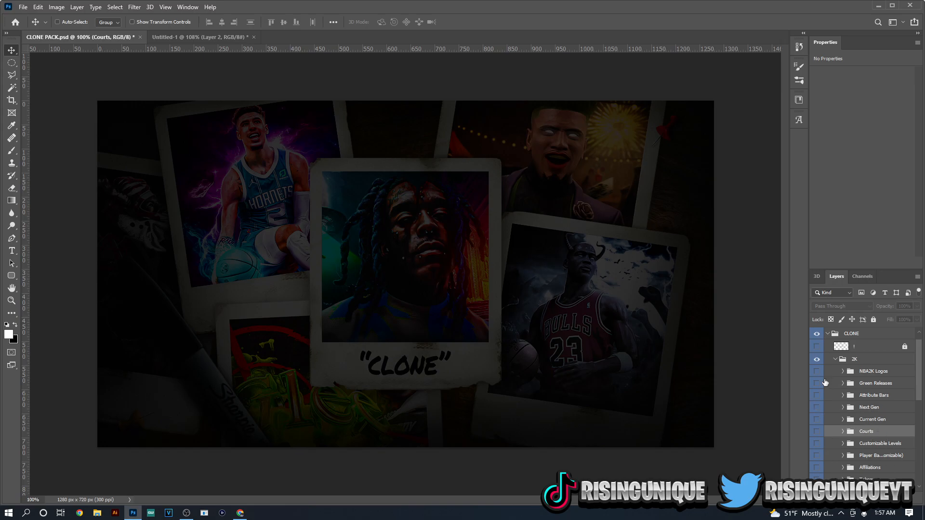
Show and expand the Takeovers group inside the 2K group
scroll(825, 382, down, 2)
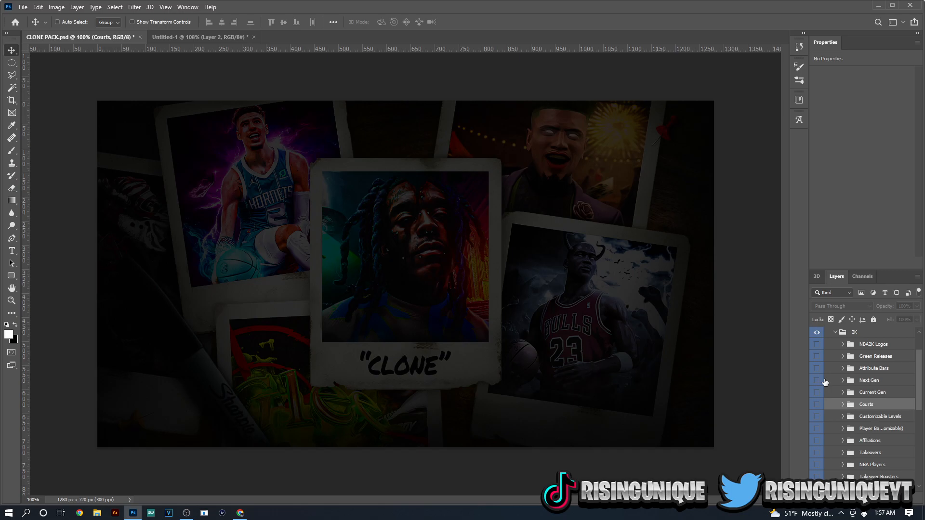
click(817, 453)
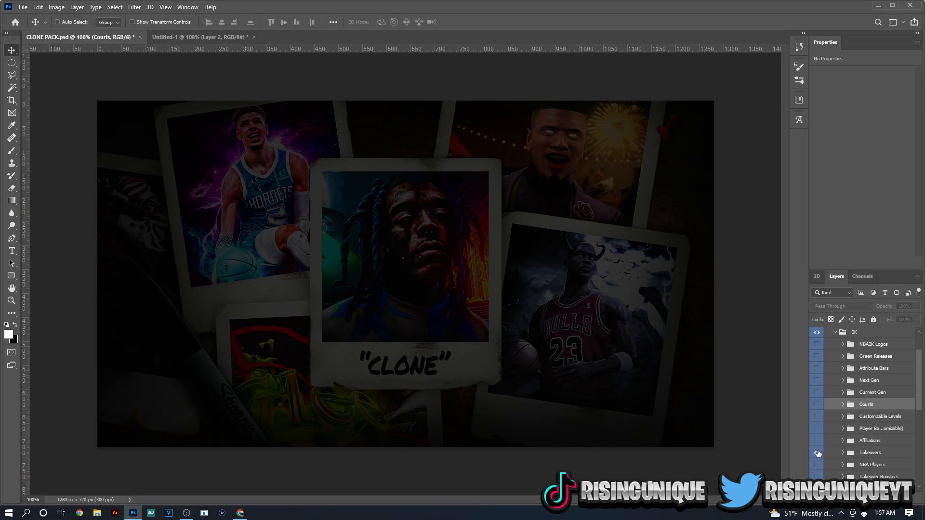
click(843, 453)
scroll(855, 446, down, 5)
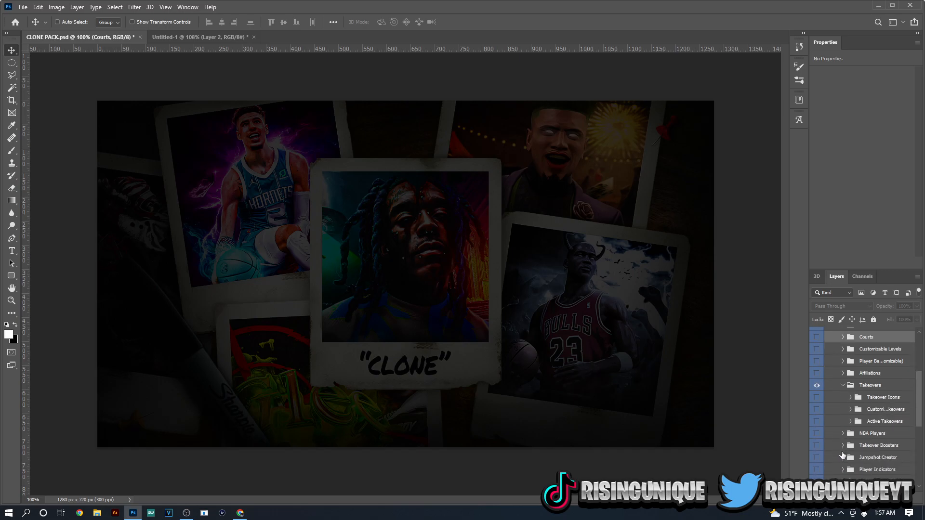
click(817, 398)
click(850, 398)
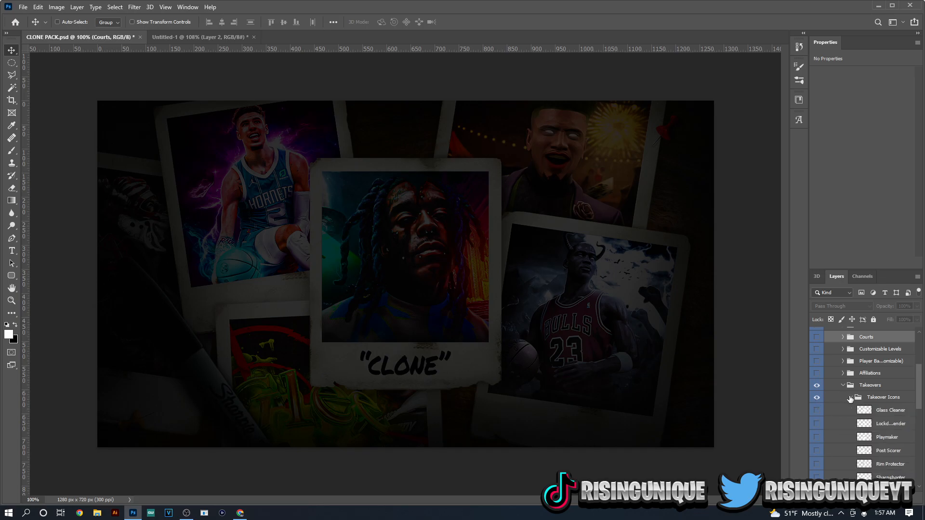
scroll(850, 398, down, 2)
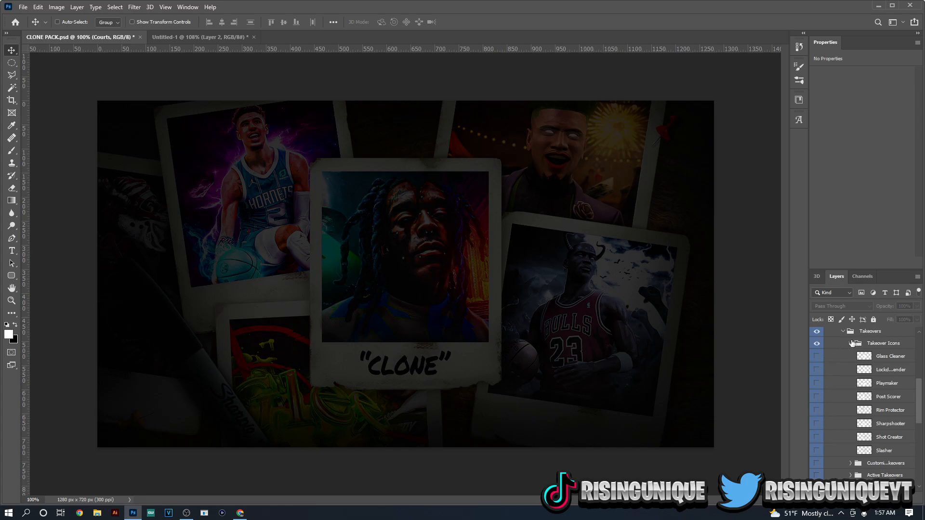
click(850, 343)
click(817, 343)
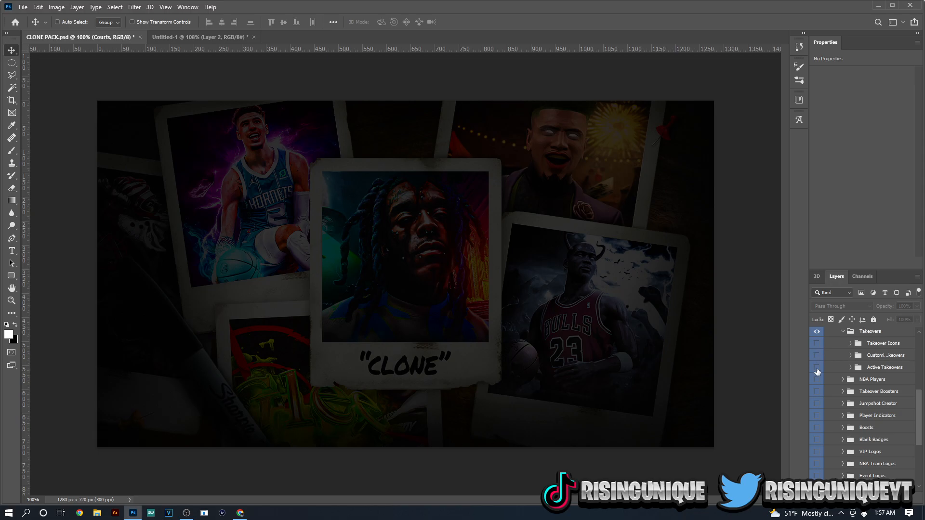
Show the Active Takeovers group and copy its Sharpshooter badge into the Untitled-1 thumbnail
click(817, 368)
click(851, 368)
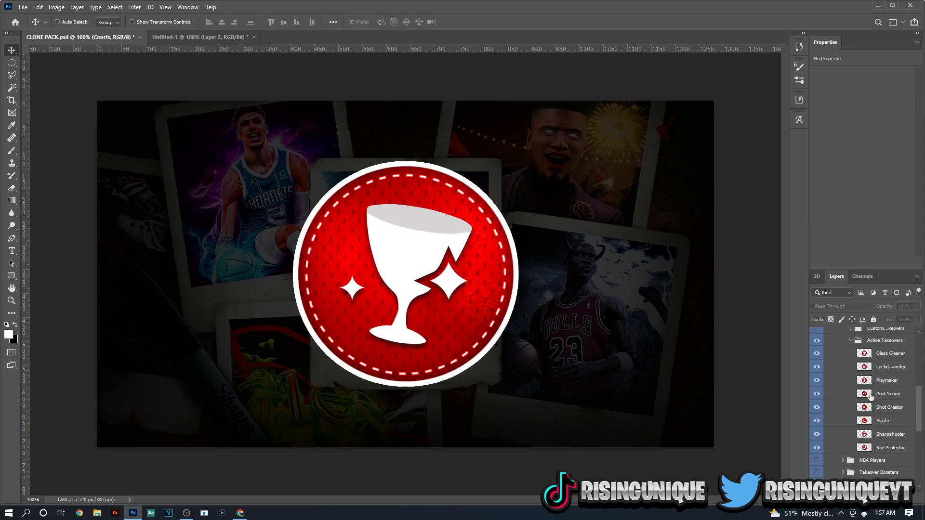
click(904, 437)
key(ctrl+c)
click(216, 39)
key(ctrl+v)
Scale the Sharpshooter badge to about 62% at the player's feet and distort its corners into a flattened disc matching the court perspective
key(ctrl+t)
drag(438, 214, 321, 307)
drag(409, 245, 351, 357)
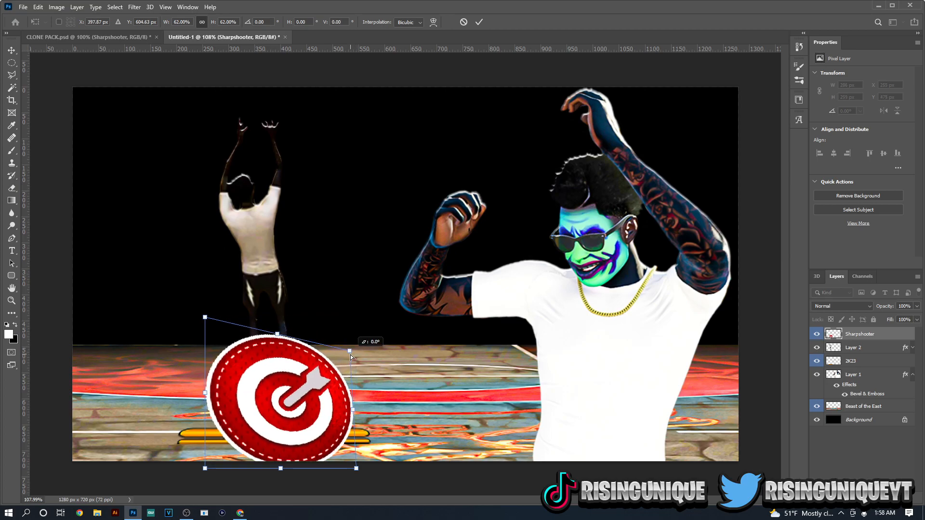
drag(201, 320, 214, 348)
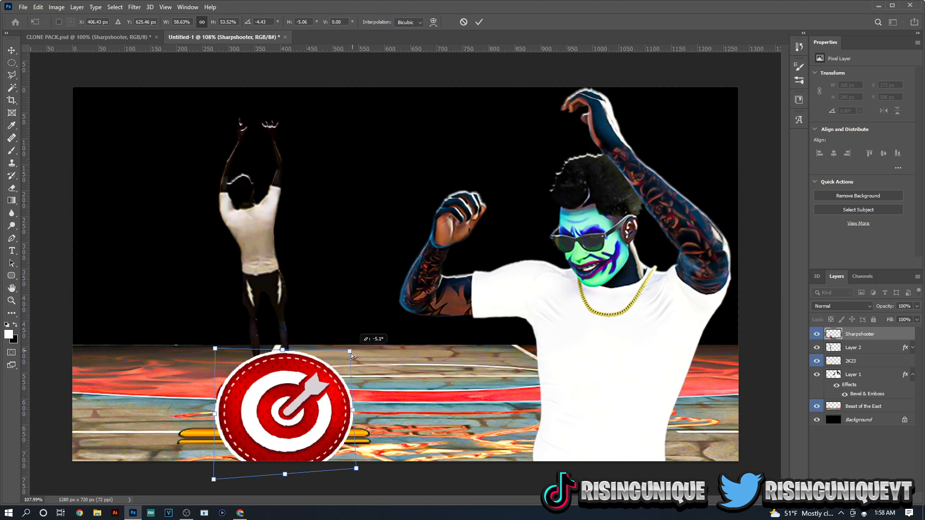
drag(352, 351, 328, 369)
drag(215, 350, 228, 371)
drag(357, 475, 402, 477)
drag(218, 486, 160, 494)
drag(314, 425, 296, 408)
mouse_move(314, 354)
mouse_down()
mouse_move(330, 338)
mouse_move(325, 349)
mouse_up()
drag(204, 345, 225, 359)
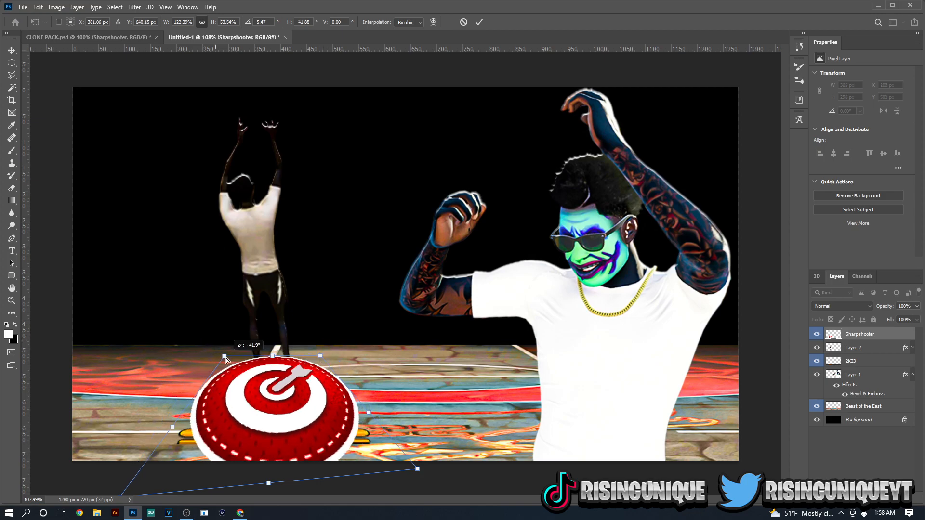
Spread the badge's lower corners wider, scale it down to about 327 x 219 px and apply the transform
scroll(183, 450, down, 2)
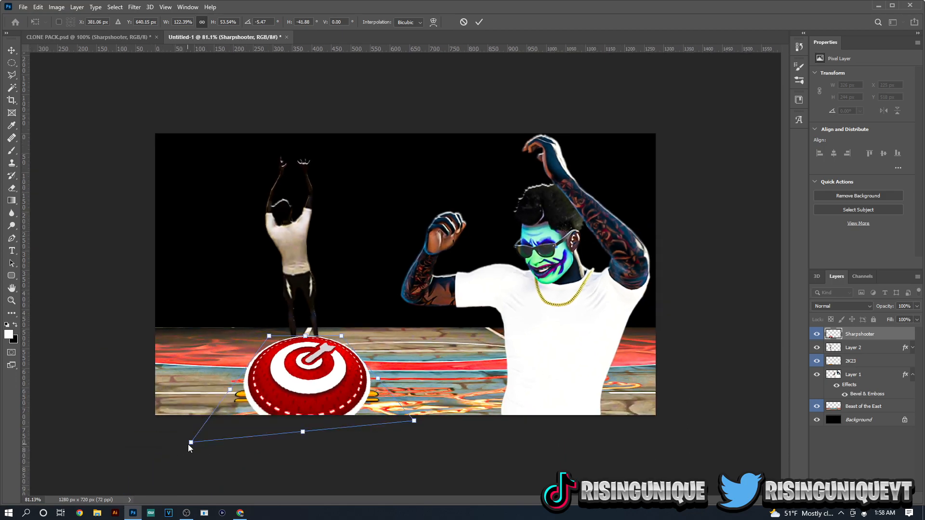
drag(188, 444, 170, 442)
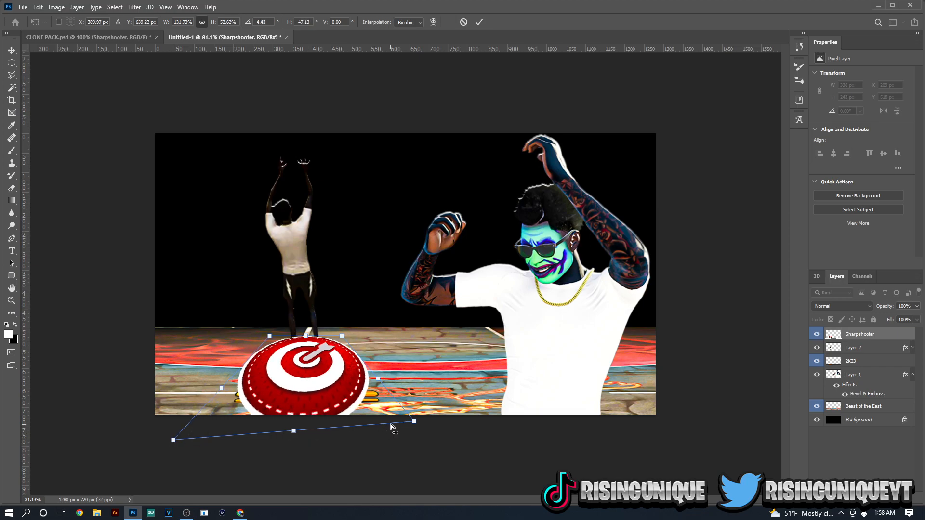
drag(415, 423, 432, 424)
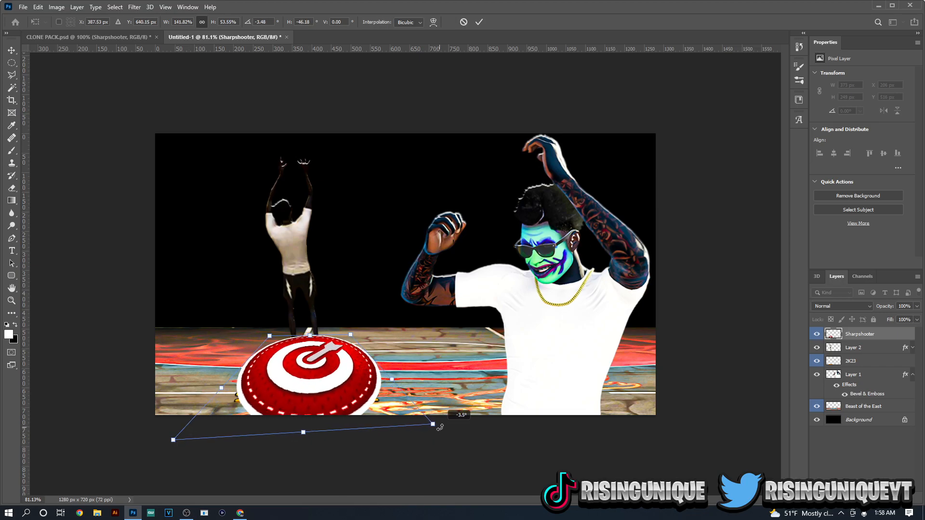
drag(348, 333, 336, 334)
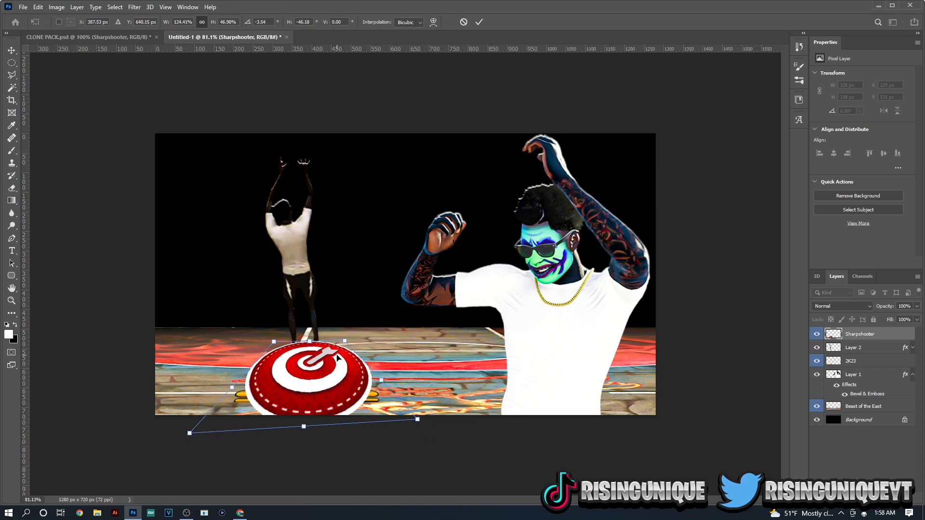
key(Return)
Place the Sharpshooter layer beneath Layer 2 and 2K23, and delete the 2K23 indicator layer
drag(882, 336, 882, 367)
click(882, 374)
click(886, 362)
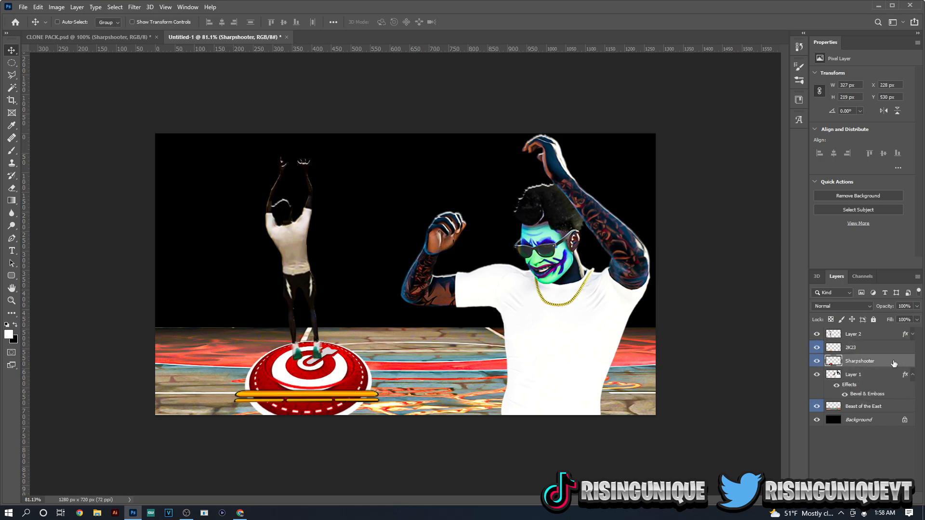
click(869, 355)
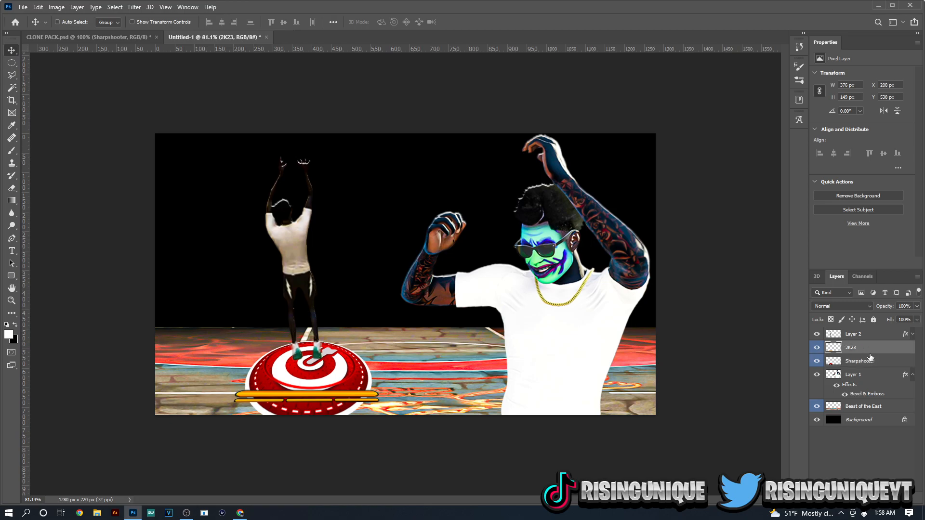
key(Delete)
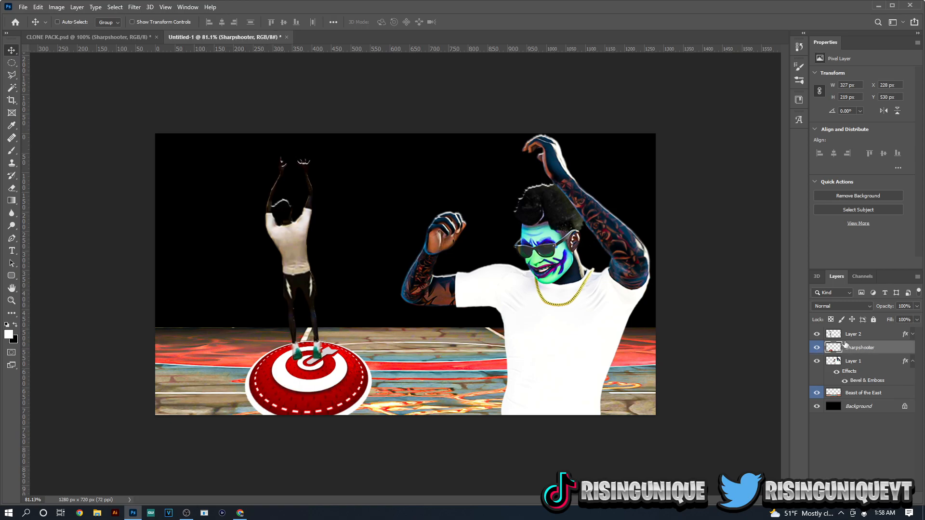
Move the Sharpshooter badge up under the player's feet, scale it down and distort it to about 296 x 183 px
drag(349, 400, 347, 391)
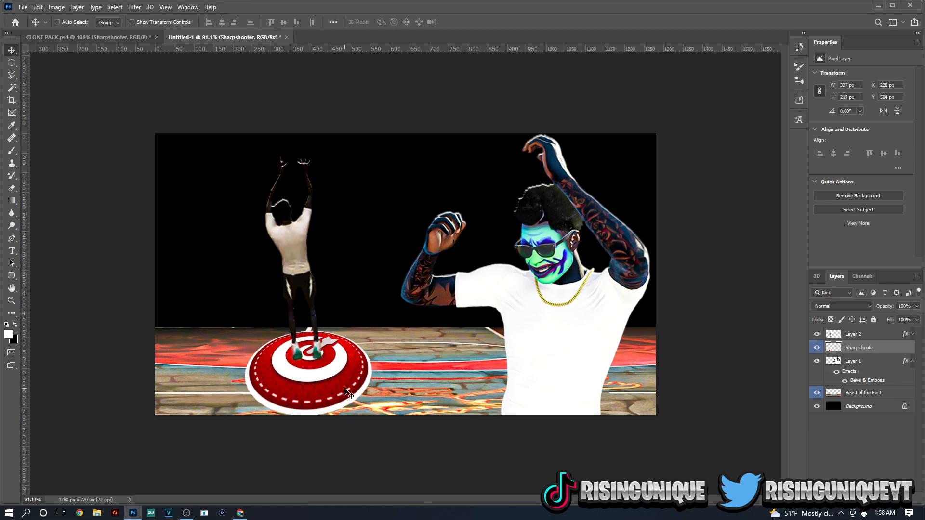
scroll(352, 416, up, 3)
key(ctrl+t)
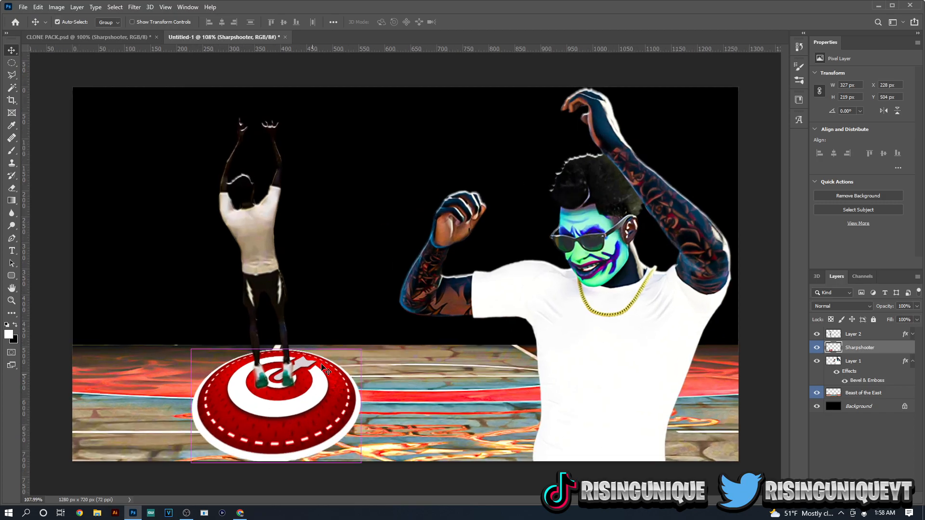
drag(361, 349, 342, 376)
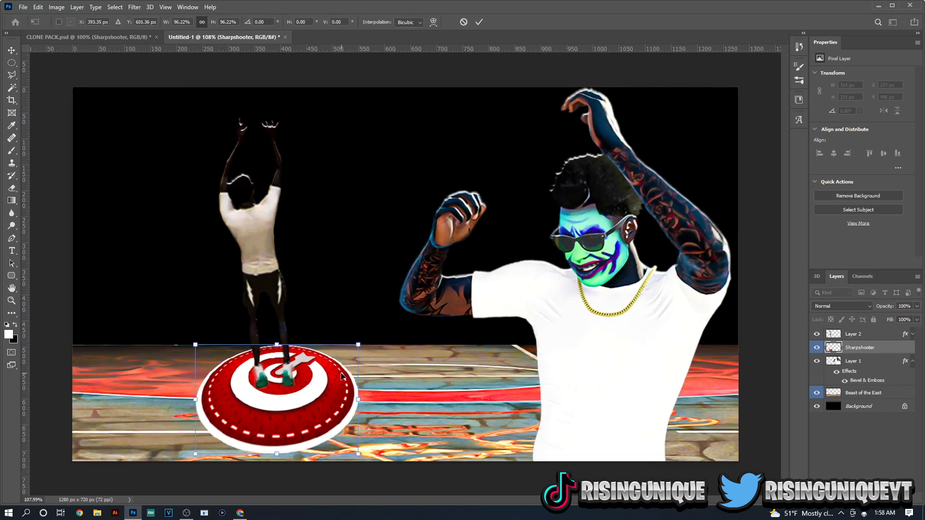
drag(359, 456, 353, 440)
mouse_move(196, 457)
mouse_down()
mouse_move(217, 437)
mouse_move(209, 438)
mouse_up()
key(Return)
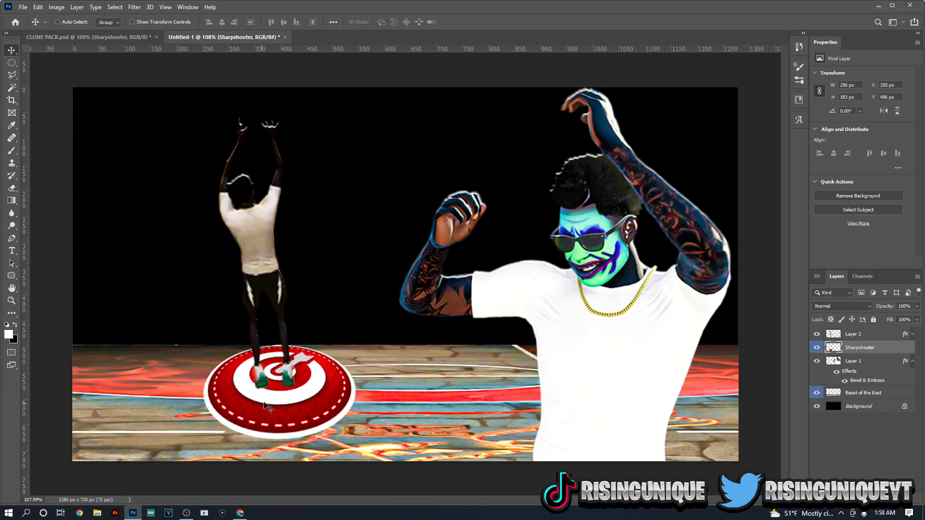
Nudge the Sharpshooter badge slightly down to Y 500 px
drag(300, 373, 301, 373)
key(Down)
key(Down)
key(Down)
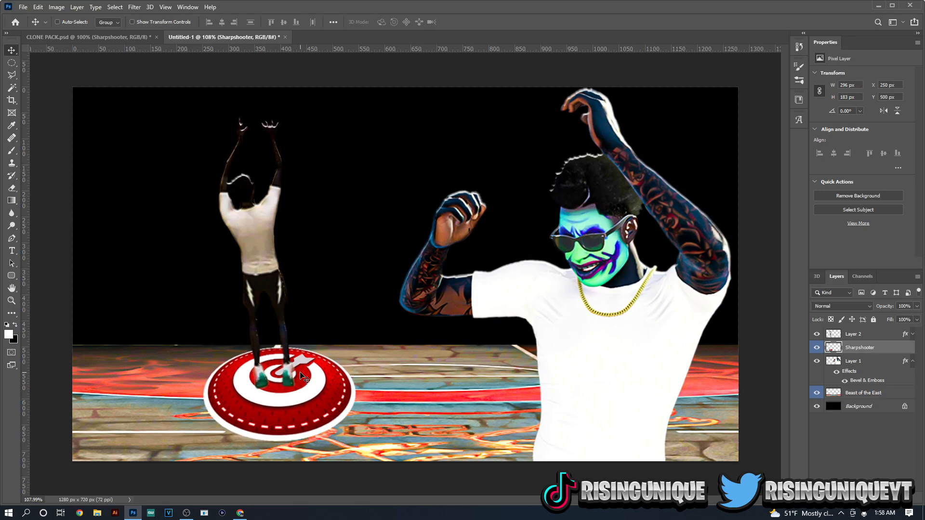
Select Layer 2 together with Sharpshooter and nudge the player and badge down to Y 73 px
ctrl+click(875, 333)
key(Down)
key(Down)
key(Down)
key(Down)
key(Down)
key(Down)
key(Down)
key(Down)
key(Down)
key(Down)
key(Down)
key(Down)
key(Down)
key(Down)
key(Down)
key(Down)
key(Down)
key(Down)
key(Down)
key(Down)
key(Down)
key(Down)
key(Down)
key(Down)
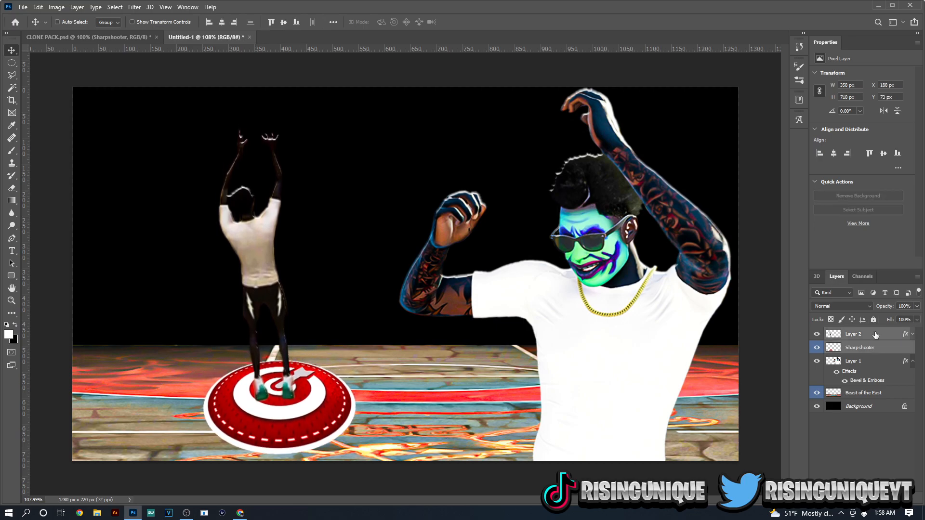
Nudge the player and badge together to the left, to X 102 px
key(Left)
key(Left)
key(Left)
key(Left)
key(Left)
key(Left)
key(Left)
key(Left)
key(Left)
key(Left)
key(Left)
key(Left)
key(Left)
key(Left)
key(Left)
key(Left)
key(Left)
key(Left)
key(Left)
key(Left)
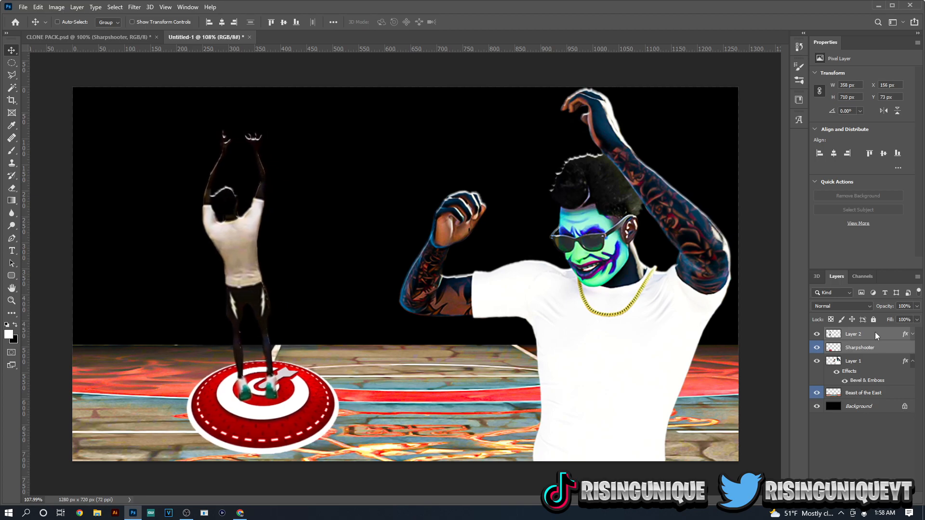
key(Right)
key(Right)
key(Right)
key(Right)
key(Right)
key(Right)
key(Right)
key(Right)
key(Left)
key(Left)
key(Left)
key(Left)
key(Left)
key(Left)
key(Left)
key(Left)
key(Left)
key(Left)
key(Left)
key(Left)
key(Left)
key(Left)
key(Left)
key(Left)
key(Left)
key(Left)
key(Left)
key(Left)
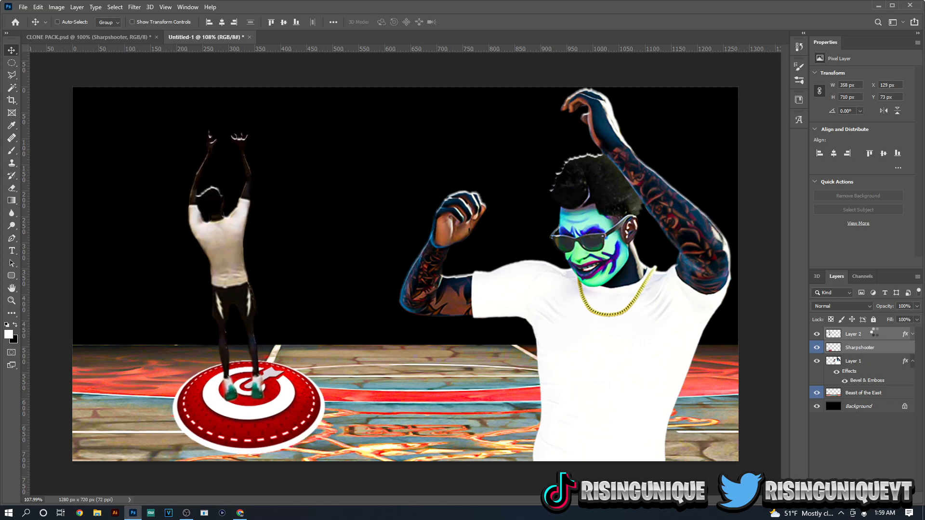
key(Left)
key(Left)
key(Left)
key(Left)
key(Left)
key(Left)
key(Left)
key(Left)
key(Left)
key(Left)
key(Left)
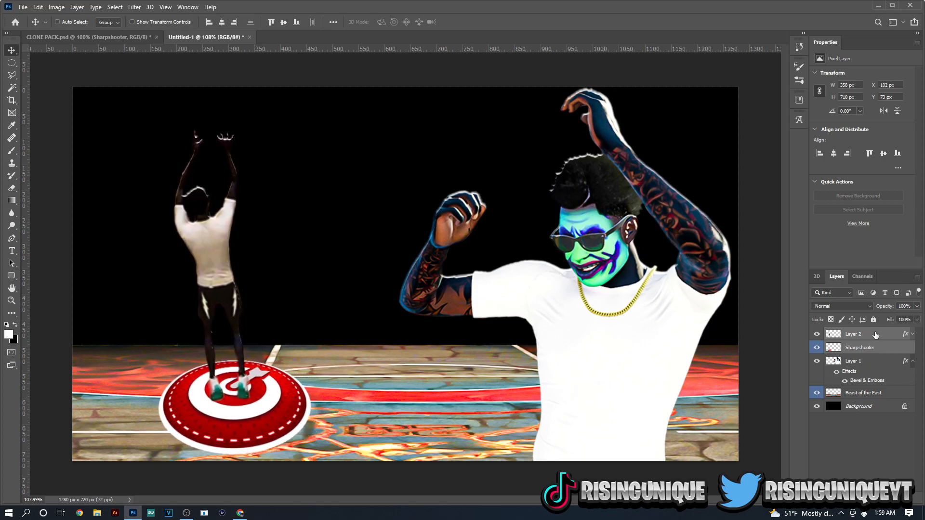
key(Left)
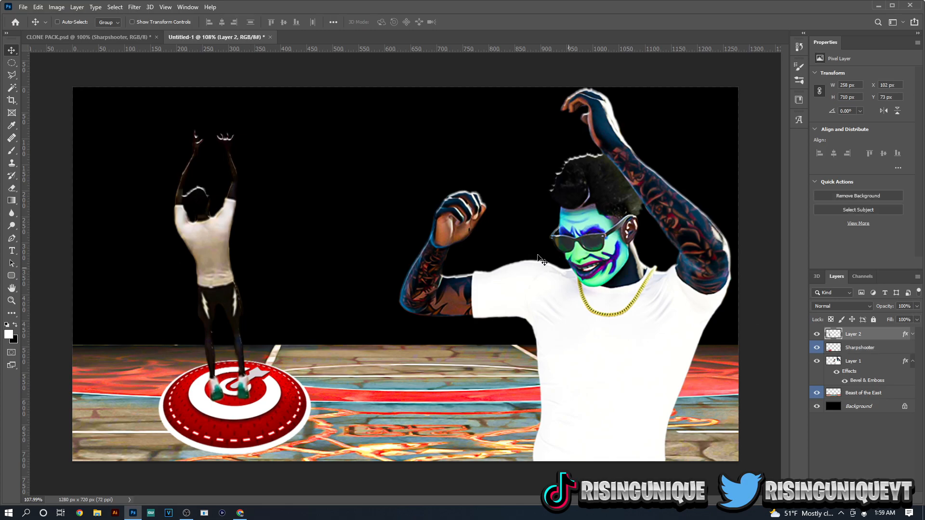
In CLONE PACK.psd, collapse and hide the Takeovers and 2K groups, and show the Explosions/Fire group
click(110, 39)
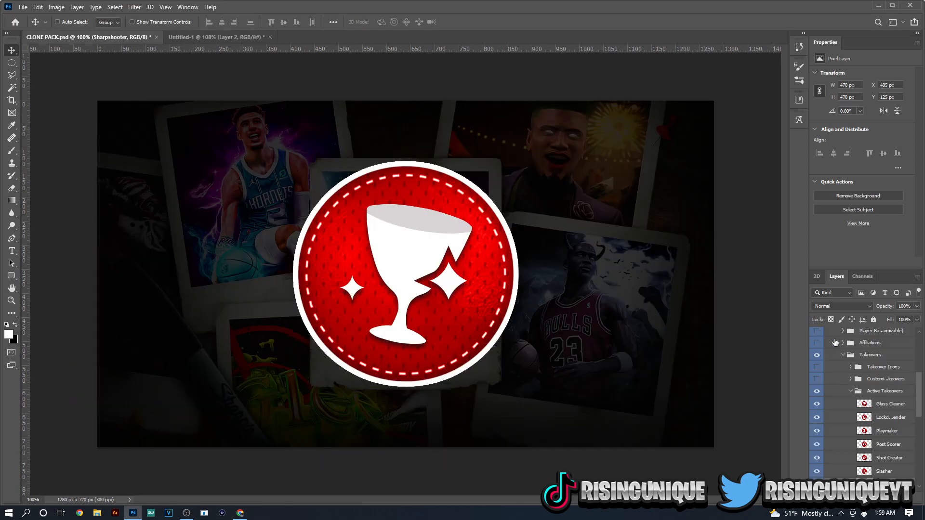
click(845, 358)
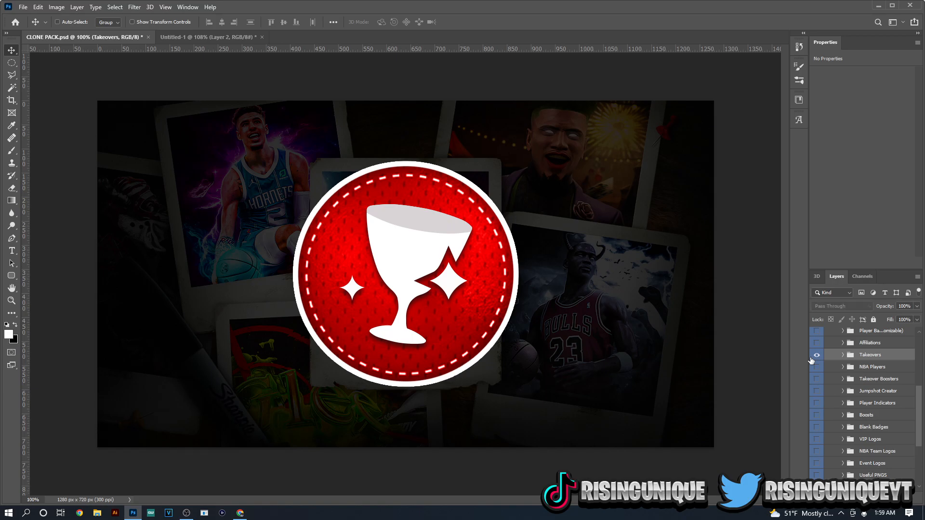
click(817, 355)
scroll(843, 354, up, 3)
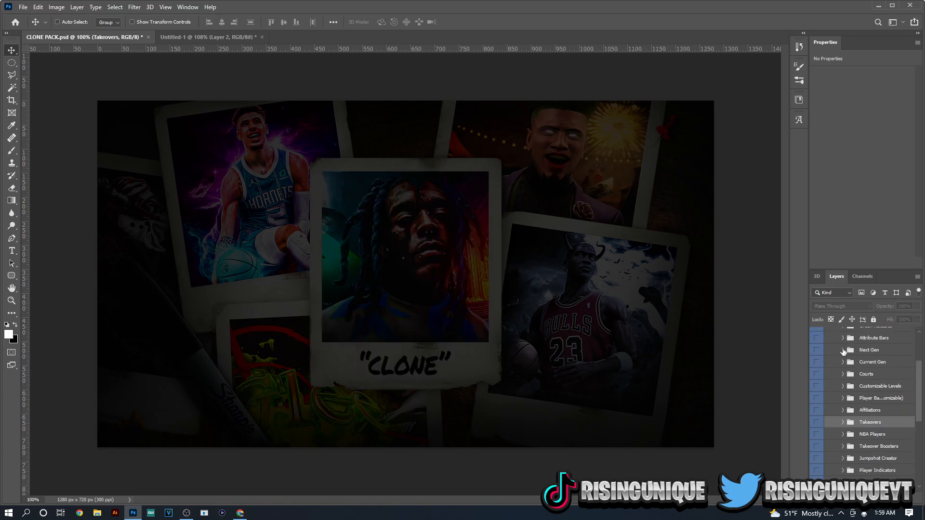
scroll(843, 352, up, 3)
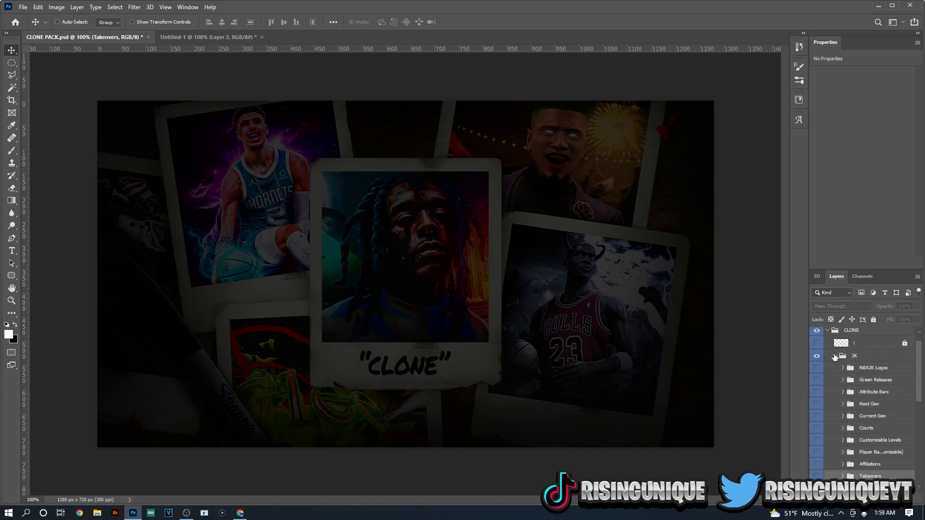
click(835, 357)
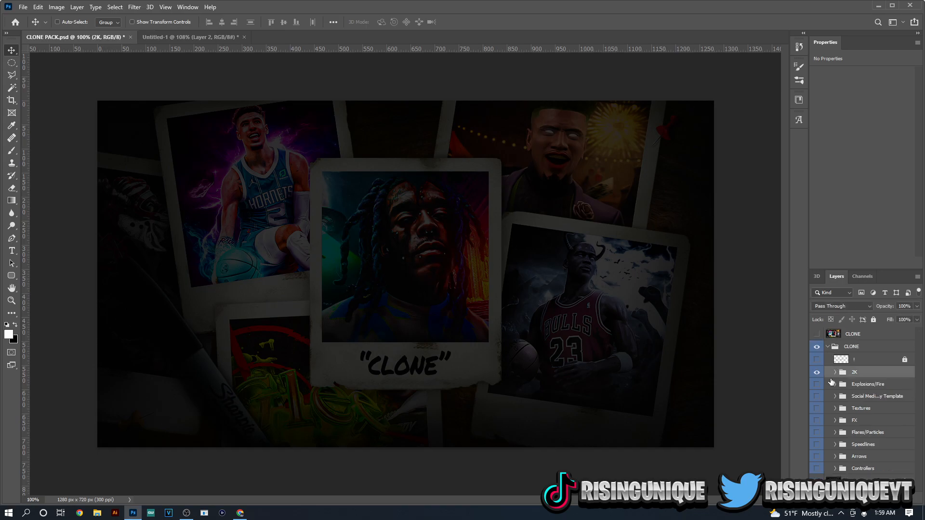
click(819, 375)
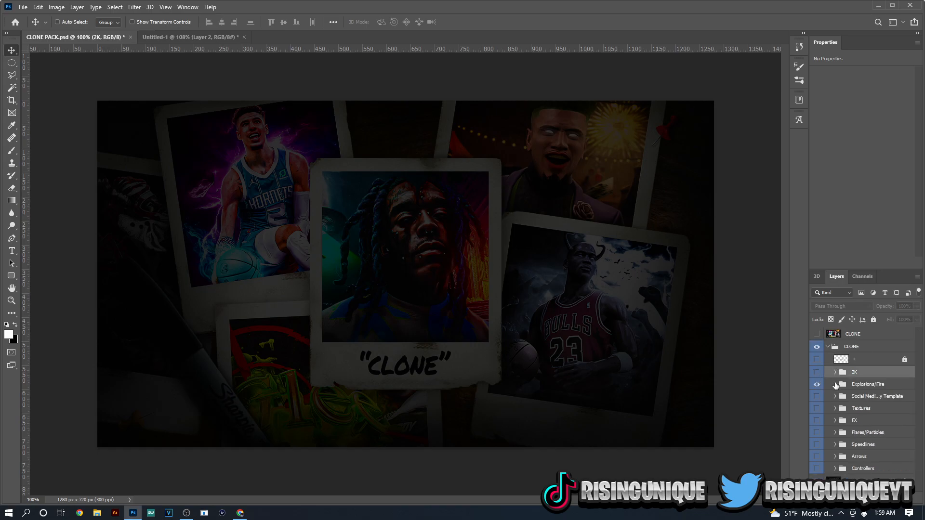
Preview the ring images in the Fire subgroup and copy the flat oval ring of fire into the Untitled-1 thumbnail
click(835, 385)
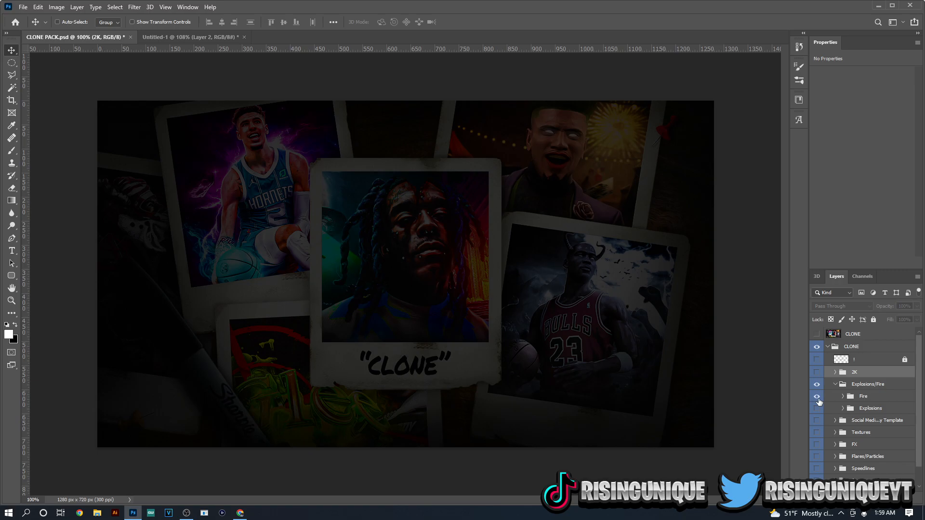
click(842, 397)
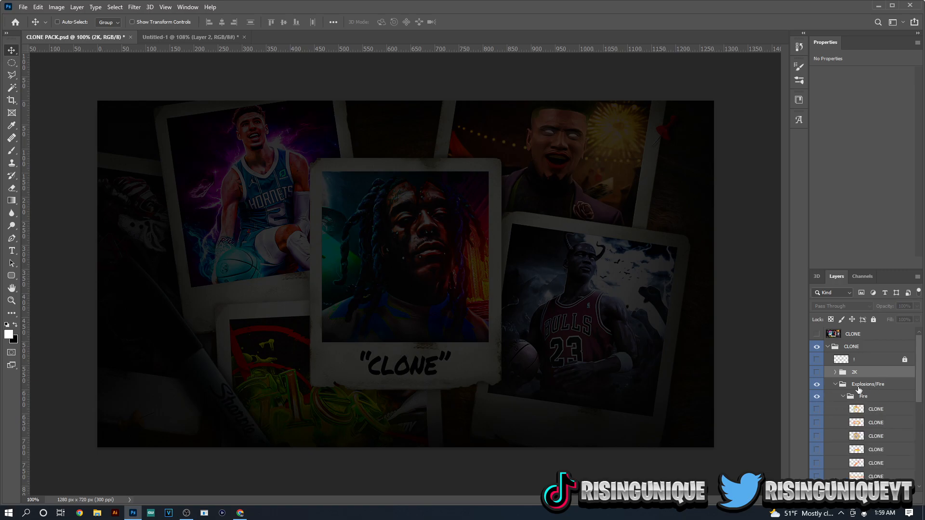
click(819, 409)
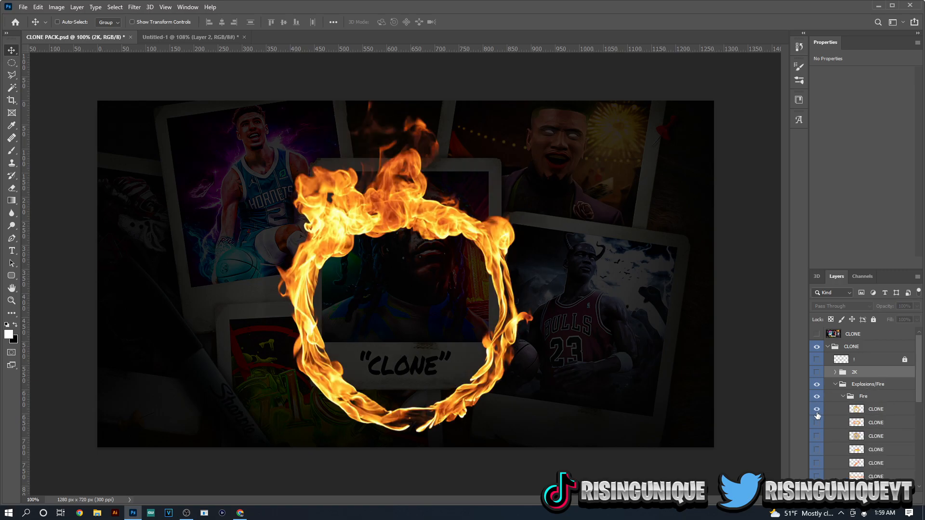
click(818, 409)
click(817, 423)
click(883, 425)
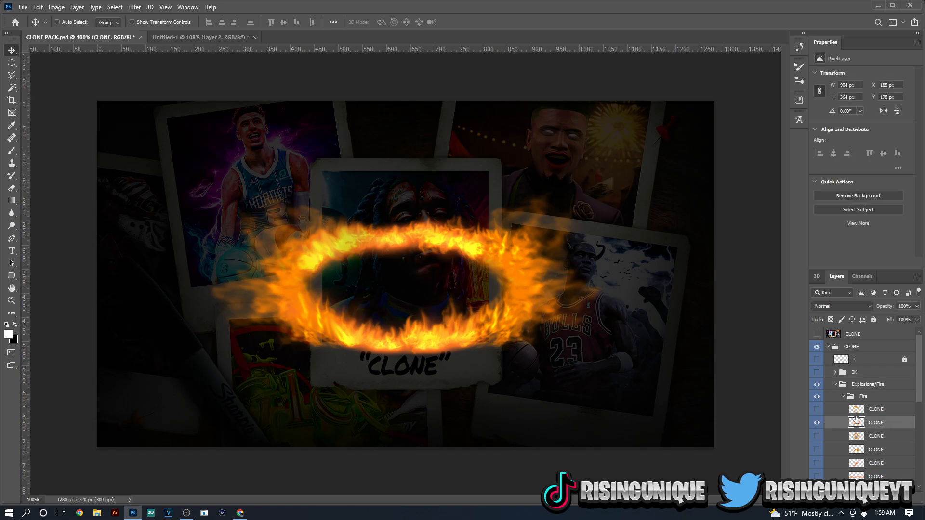
mouse_move(155, 103)
mouse_down()
mouse_move(203, 38)
mouse_move(347, 261)
mouse_up()
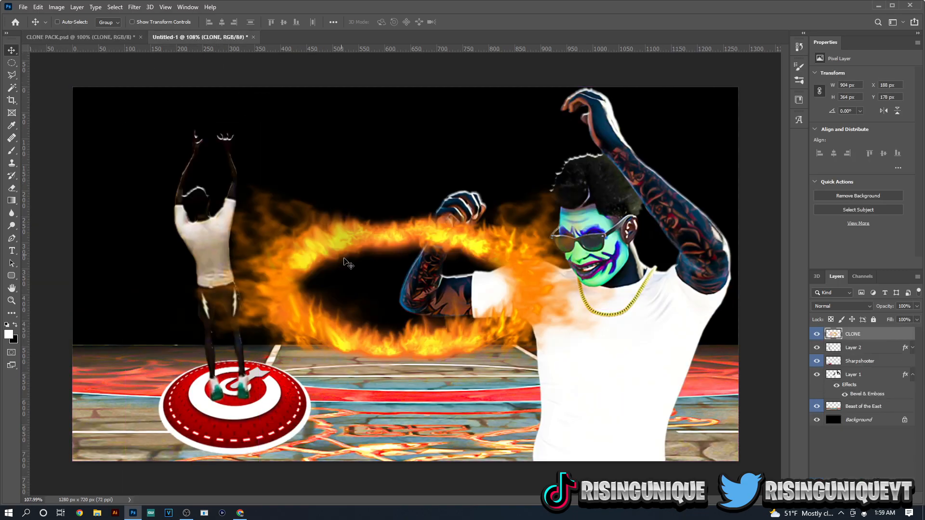
Scale the fire ring to about 575 x 275 px around the Sharpshooter badge and set its blend mode to Screen
key(ctrl+t)
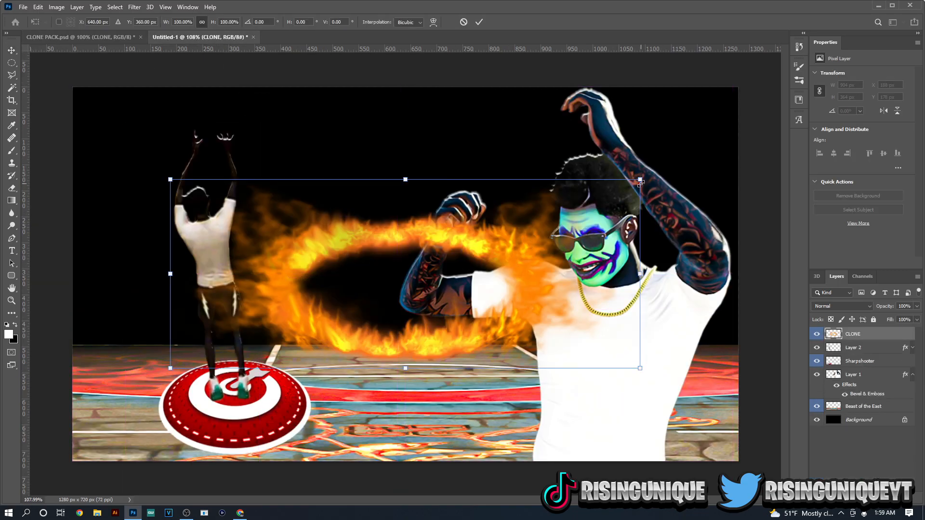
drag(642, 220, 295, 394)
drag(326, 361, 380, 339)
drag(235, 340, 236, 327)
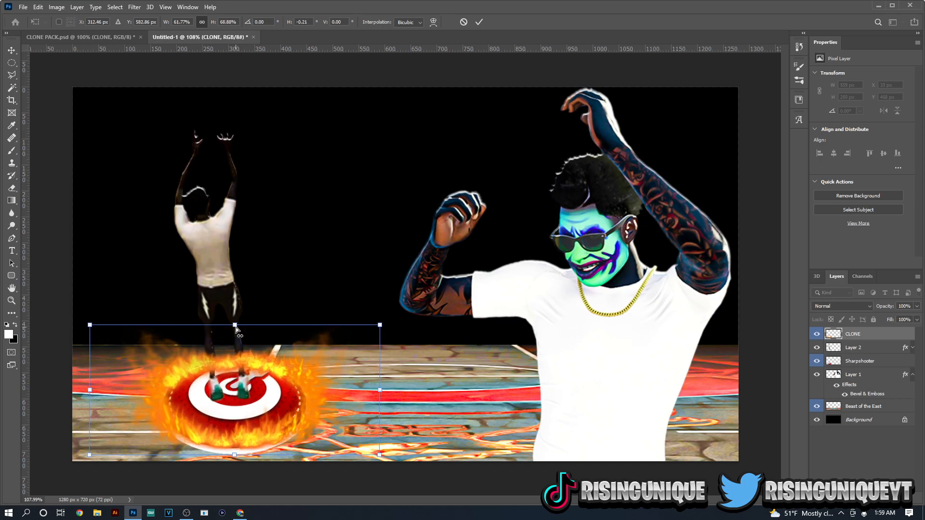
drag(235, 455, 235, 463)
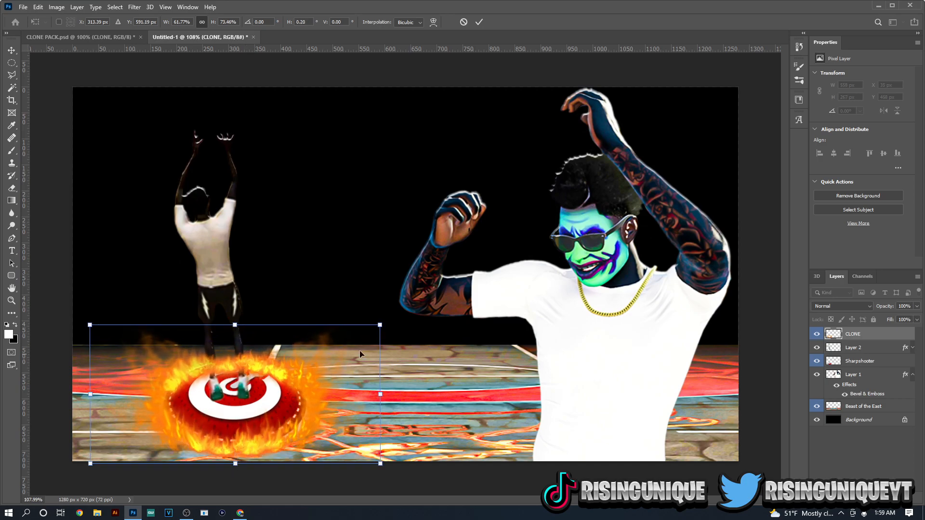
drag(383, 323, 387, 321)
drag(351, 346, 348, 343)
key(Return)
click(859, 306)
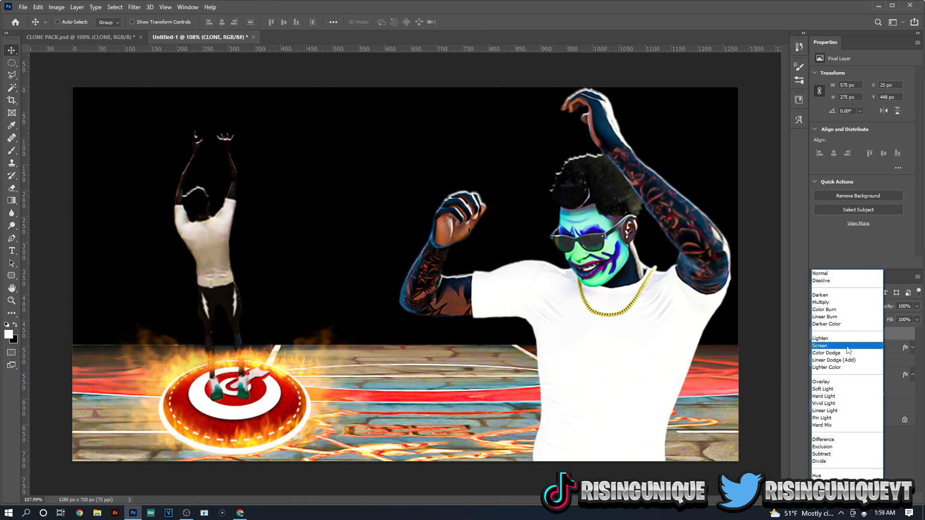
click(848, 347)
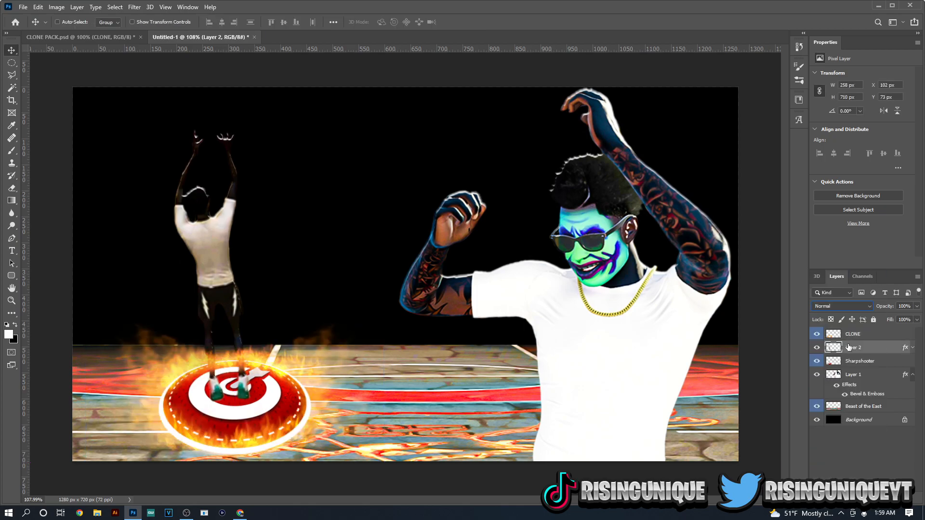
Add a new layer above Sharpshooter and clip it to the badge
click(869, 361)
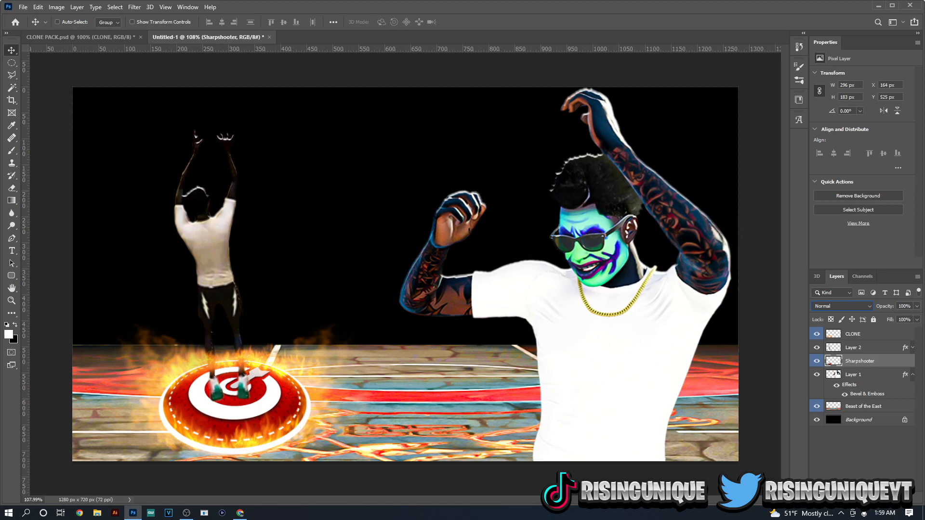
click(897, 500)
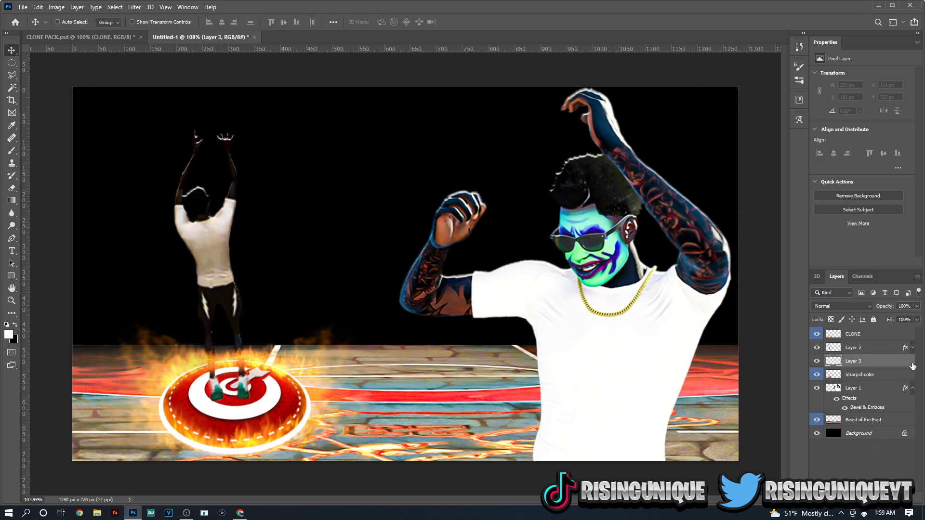
alt+click(887, 366)
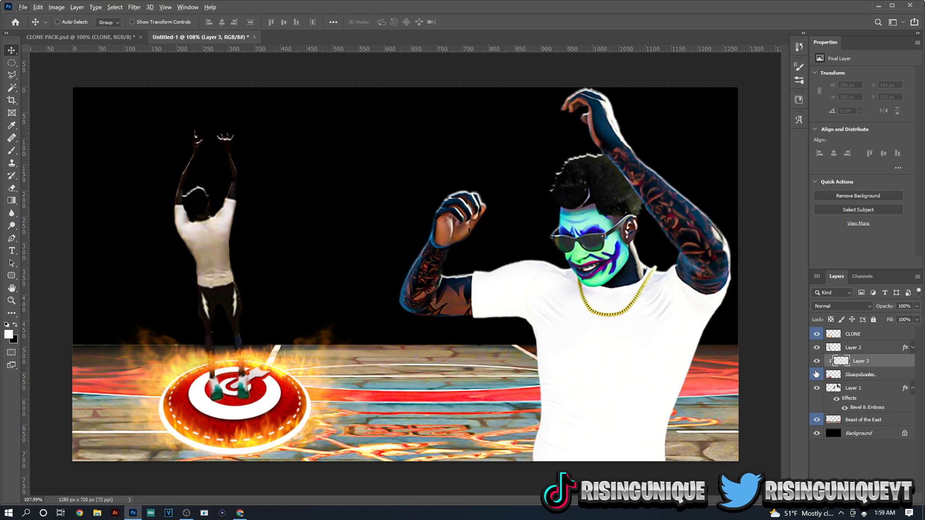
Set up a black 70 px brush, try a shading stroke on the badge's lower-left edge and undo it
key(b)
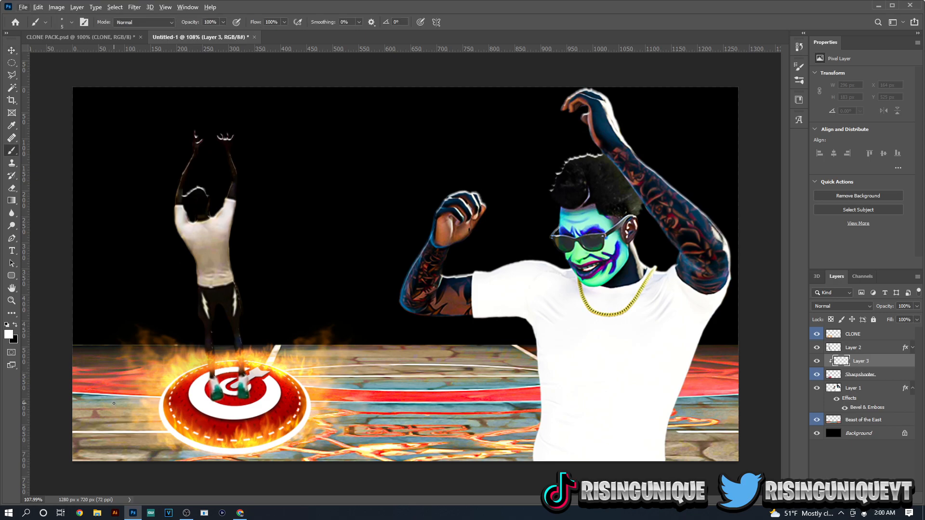
key(x)
key(])
key(])
key(])
key(])
key(])
key(])
key(])
key(])
key(])
key(])
key(])
key(])
key(])
key(])
drag(172, 419, 179, 428)
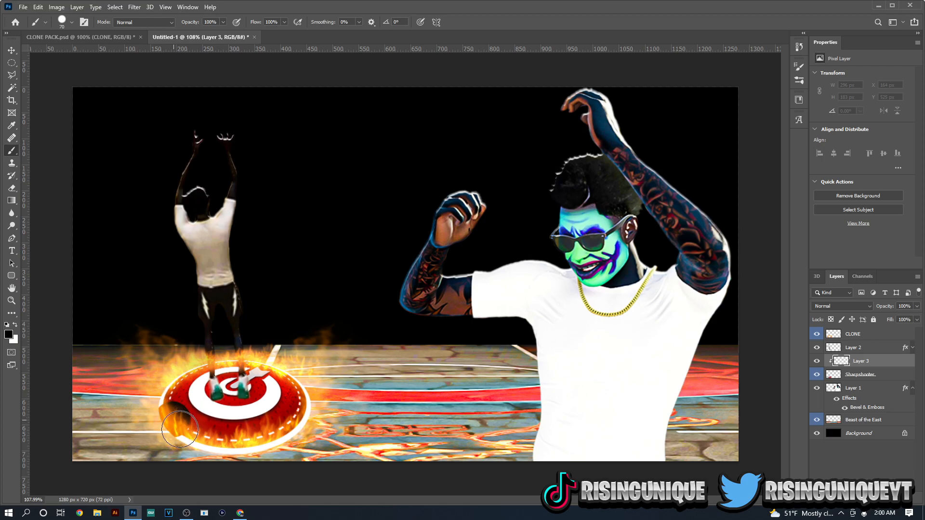
key(ctrl+z)
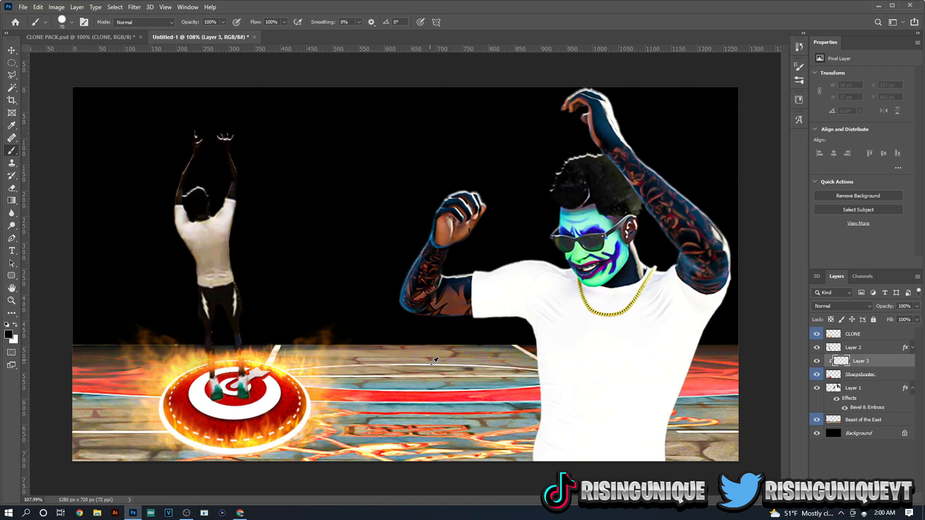
Soften the brush, enlarge it to 100 px and paint black shading around the badge's rim on Layer 3
mouse_move(426, 316)
alt+mouse_down()
mouse_move(425, 356)
mouse_move(394, 75)
alt+mouse_up()
key(])
key(])
key(])
key(])
mouse_move(178, 436)
mouse_down()
mouse_move(257, 445)
mouse_move(301, 429)
mouse_move(310, 412)
mouse_move(295, 370)
mouse_move(225, 349)
mouse_move(166, 372)
mouse_move(151, 400)
mouse_move(174, 439)
mouse_move(153, 398)
mouse_move(188, 362)
mouse_move(247, 351)
mouse_move(293, 379)
mouse_move(316, 434)
mouse_up()
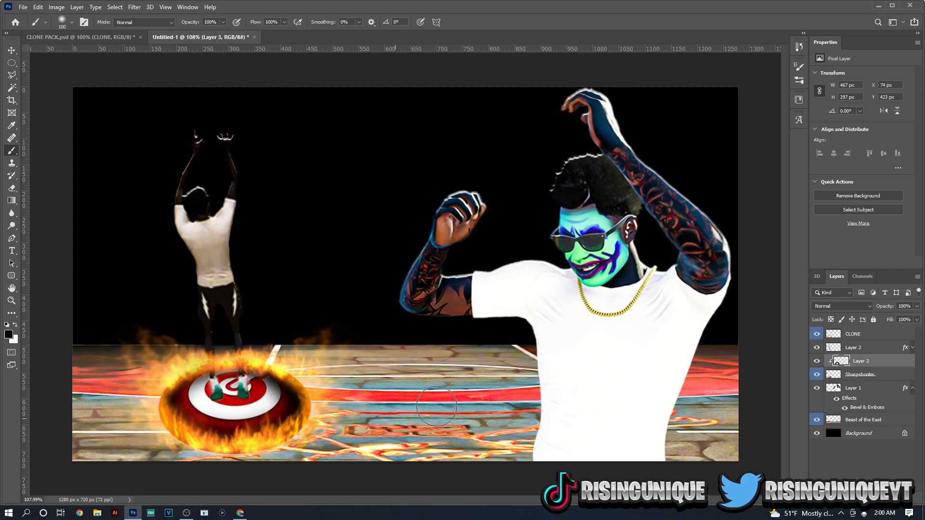
Lower Layer 3's opacity to 15% and select the Sharpshooter layer
click(908, 306)
text(15)
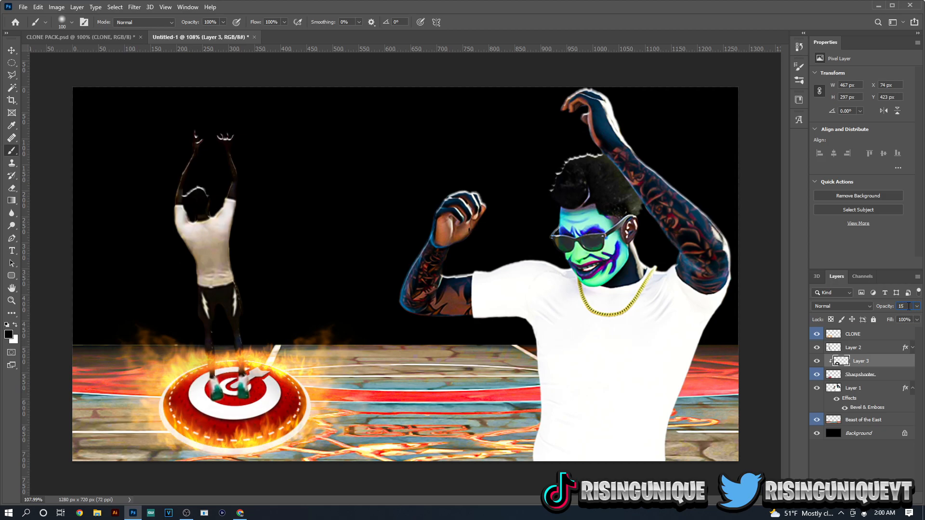
click(885, 372)
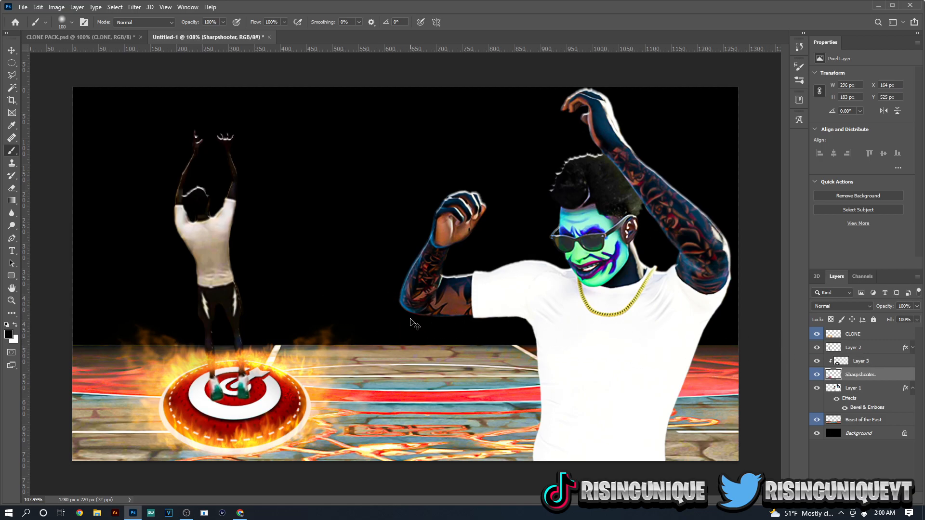
Raise the Sharpshooter badge's saturation to +100 with a Hue/Saturation adjustment
key(ctrl+u)
drag(743, 243, 797, 244)
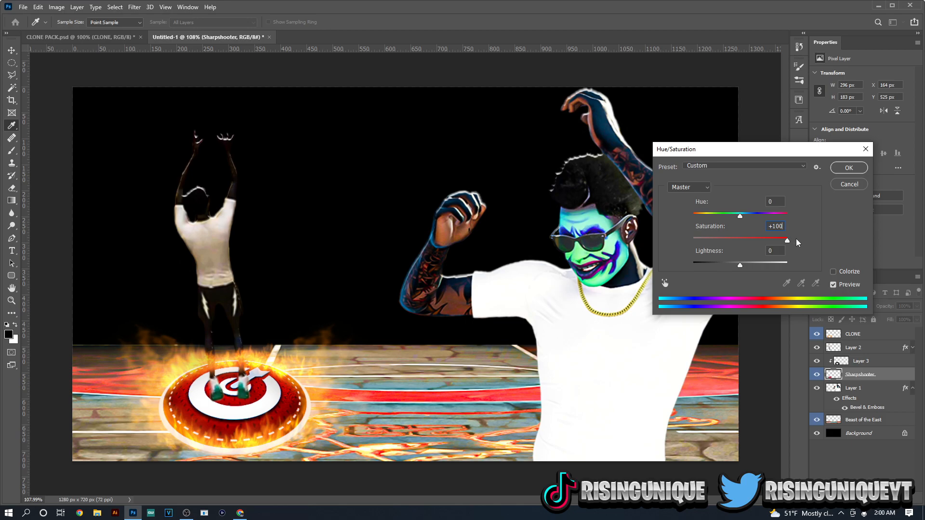
click(849, 168)
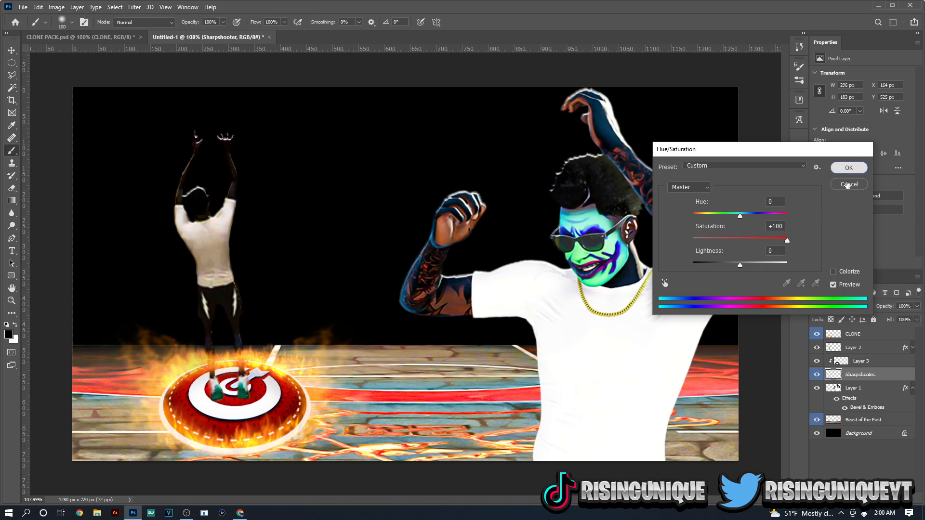
Add a new layer above Layer 3 and set the foreground colour to bright red ff0400, starting from a red sampled on the badge
click(875, 365)
click(892, 500)
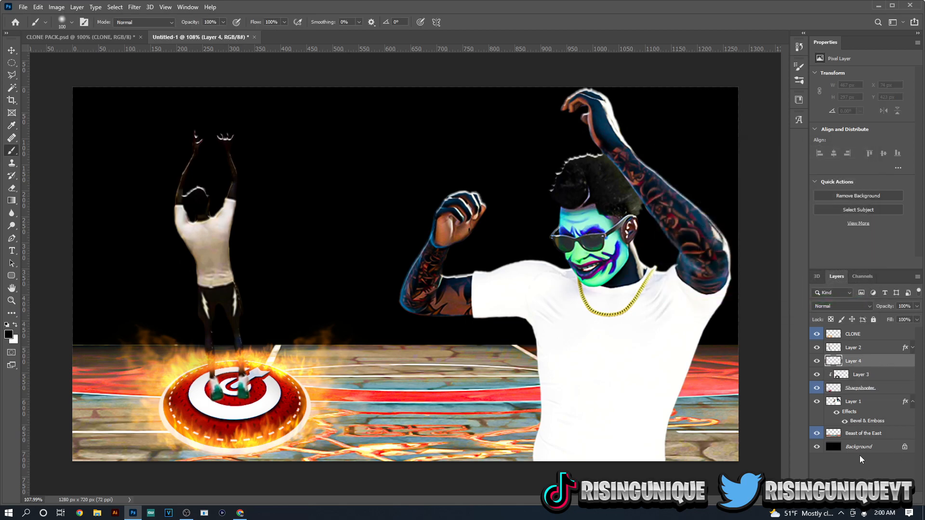
alt+click(282, 403)
click(8, 335)
click(791, 74)
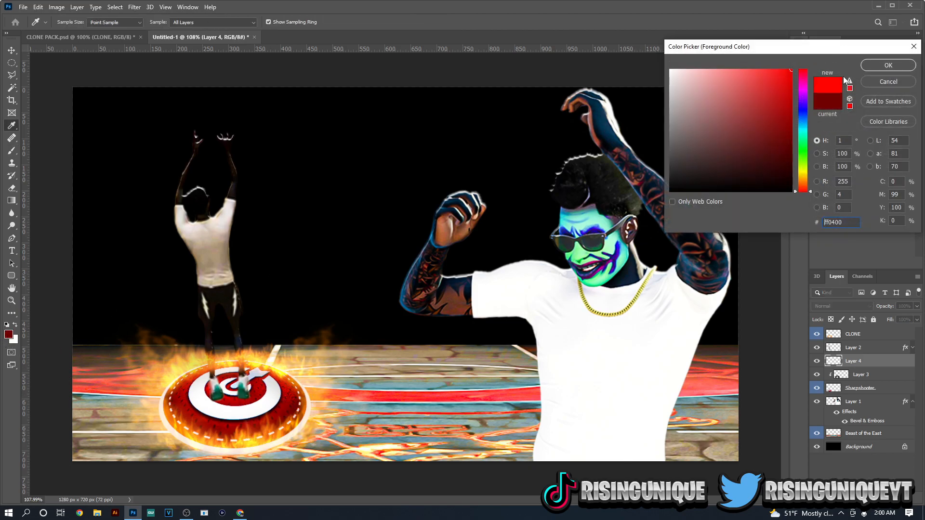
click(862, 68)
Enlarge the brush to 175 px, paint a red glow over the badge on Layer 4 and set its blend mode to Linear Dodge (Add)
key(bracketright)
key(bracketright)
key(bracketright)
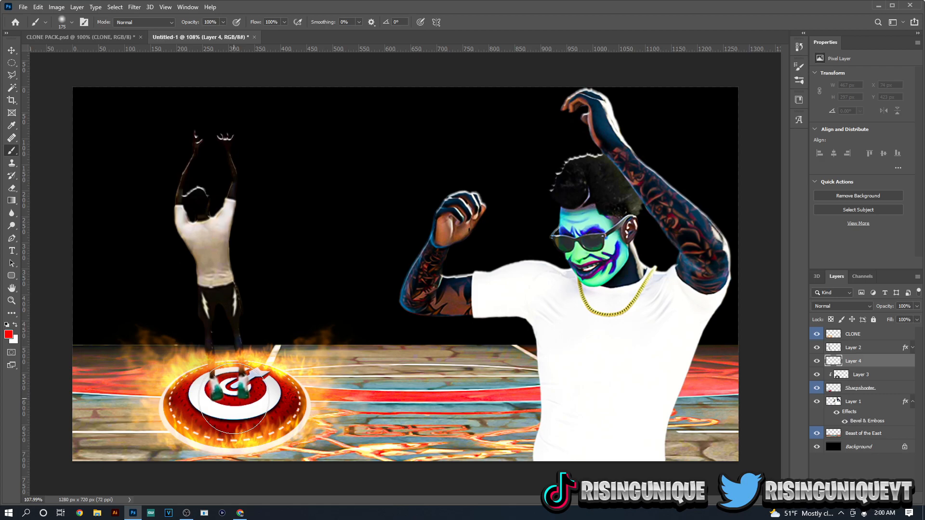
click(852, 311)
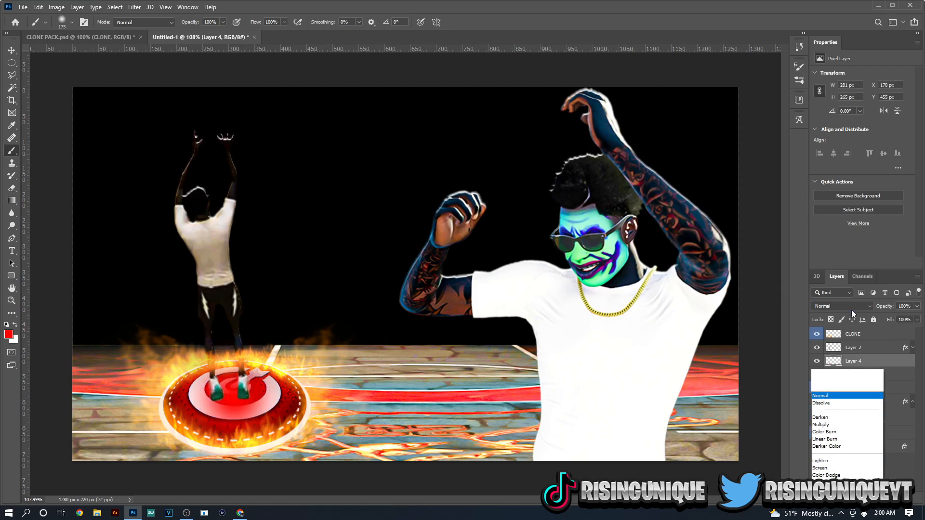
click(858, 360)
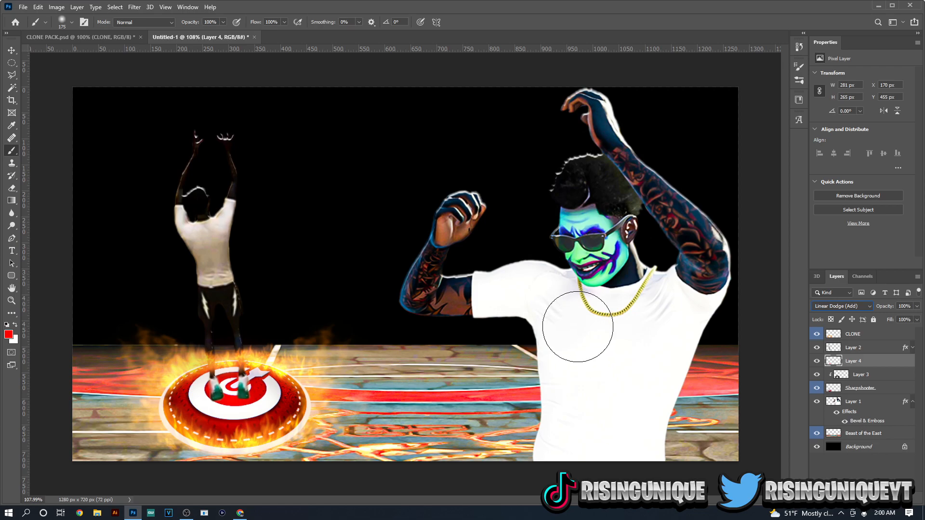
Move the CLONE flame layer below Layer 2 so the small player stands in front of the flames, and select Layer 2
click(868, 348)
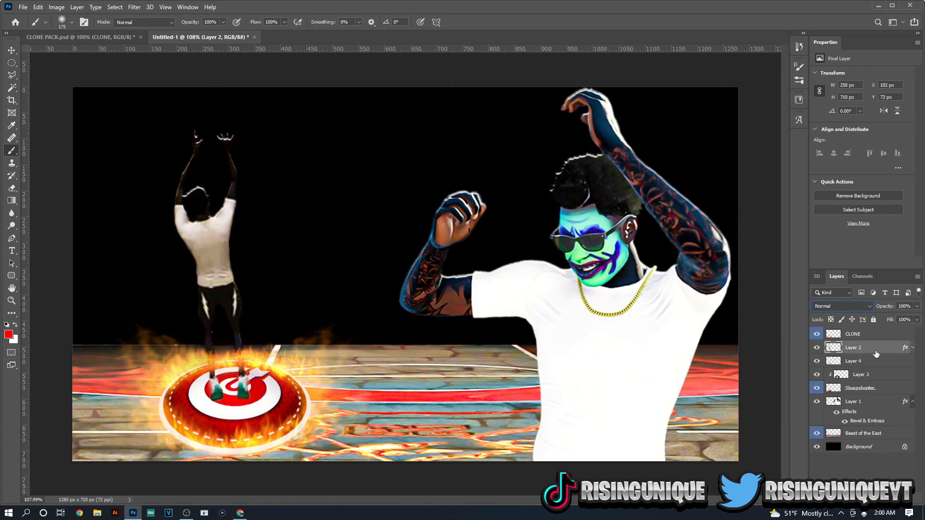
drag(874, 338, 873, 356)
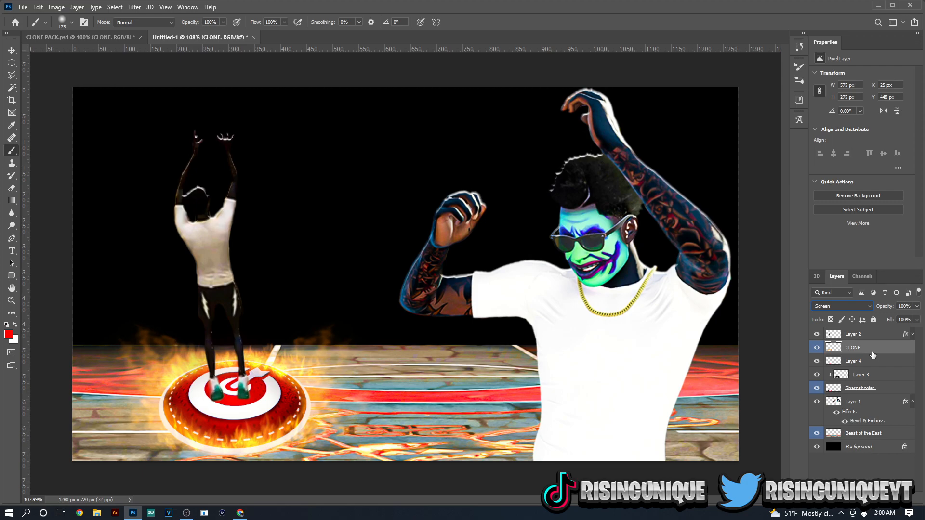
double_click(874, 335)
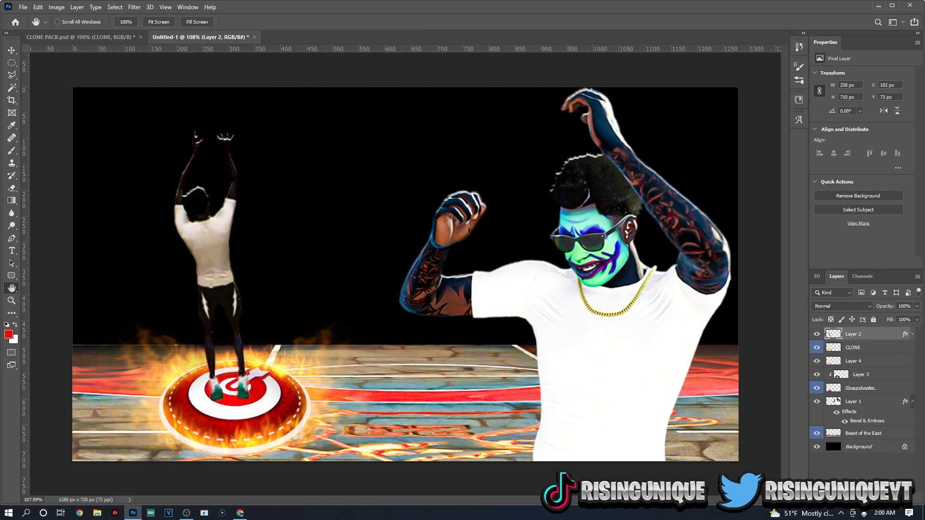
click(883, 120)
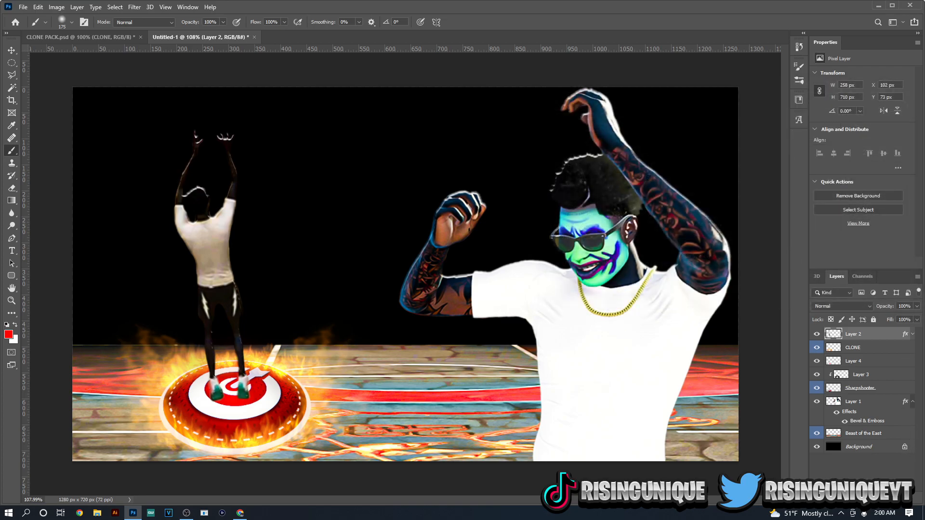
Add a new layer clipped to Layer 2 and sample a yellow from the flames as the foreground colour
key(ctrl+shift+alt+n)
alt+click(880, 337)
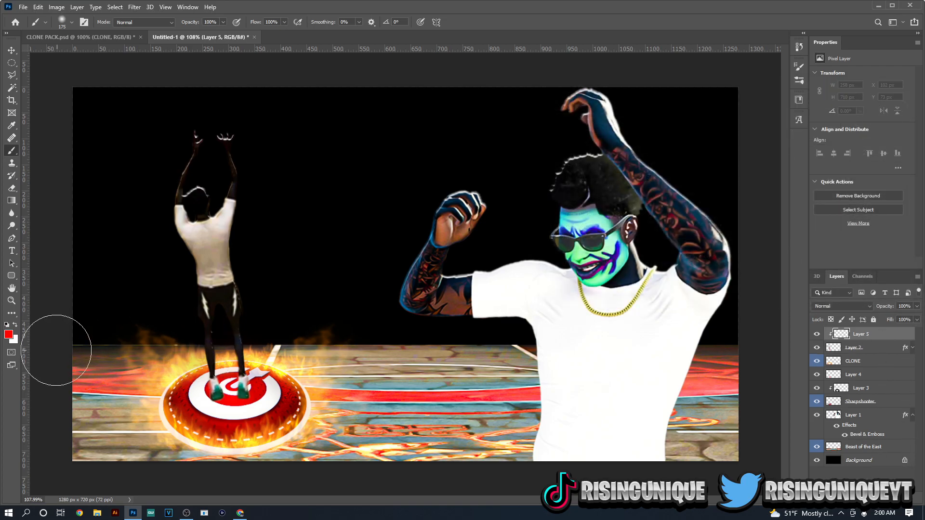
click(9, 336)
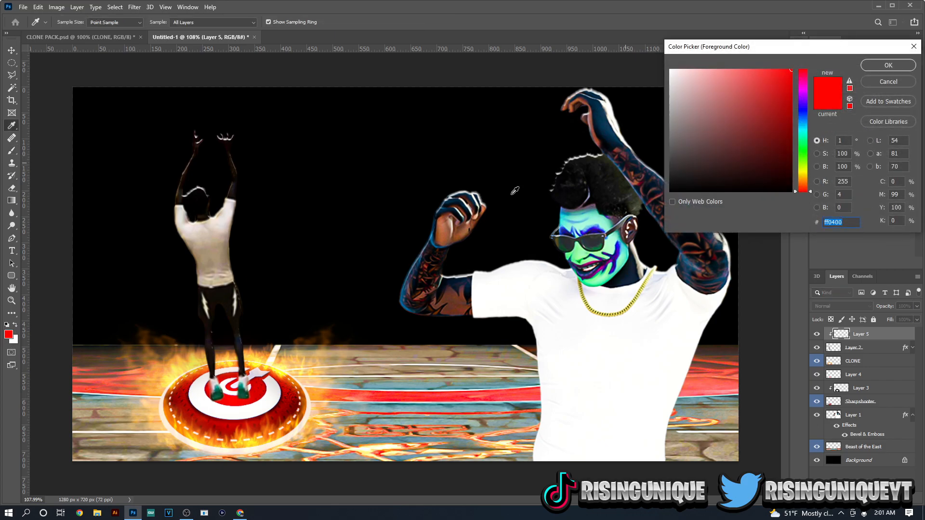
click(229, 357)
click(897, 66)
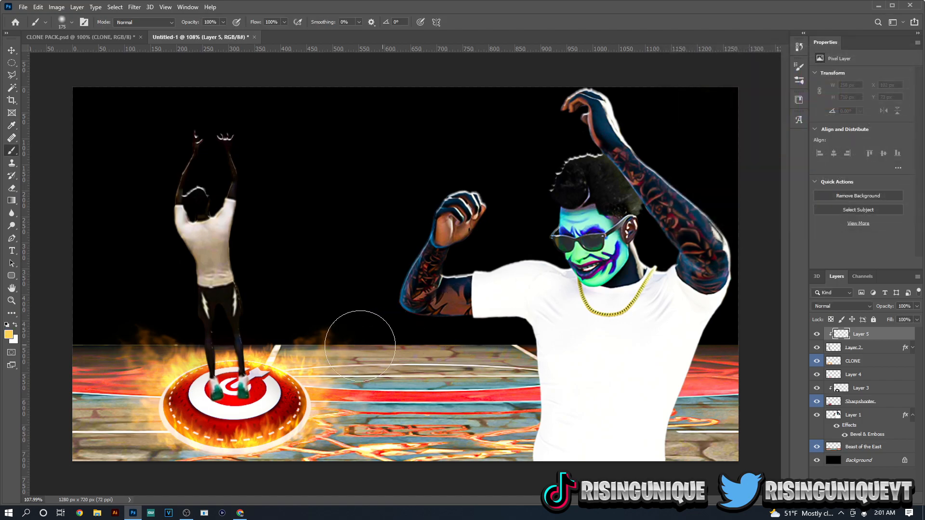
Shrink the brush to 70 px and paint yellow firelight over the small player's lower legs on Layer 5
key(bracketleft)
key(bracketleft)
click(246, 364)
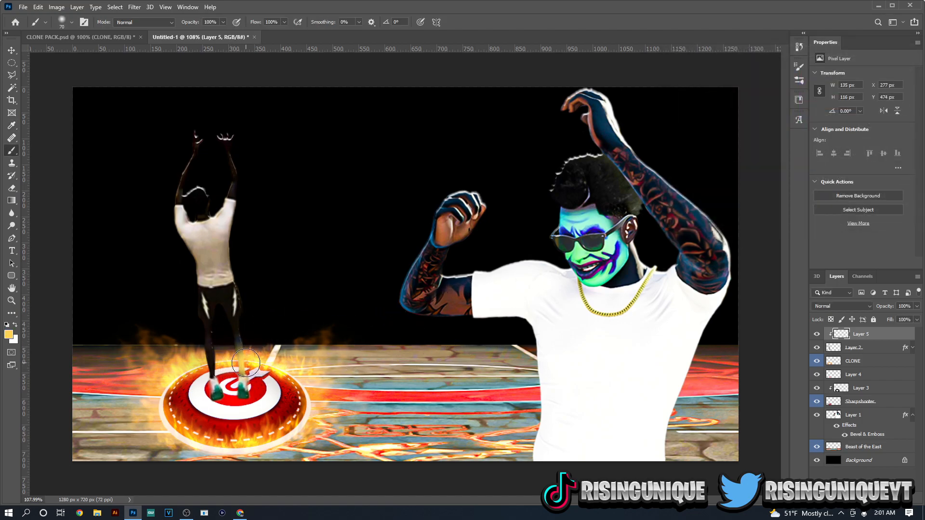
click(203, 367)
click(209, 366)
click(220, 366)
Set Layer 5's blend mode to Linear Dodge (Add) and lower its opacity to 48%
click(835, 310)
click(857, 348)
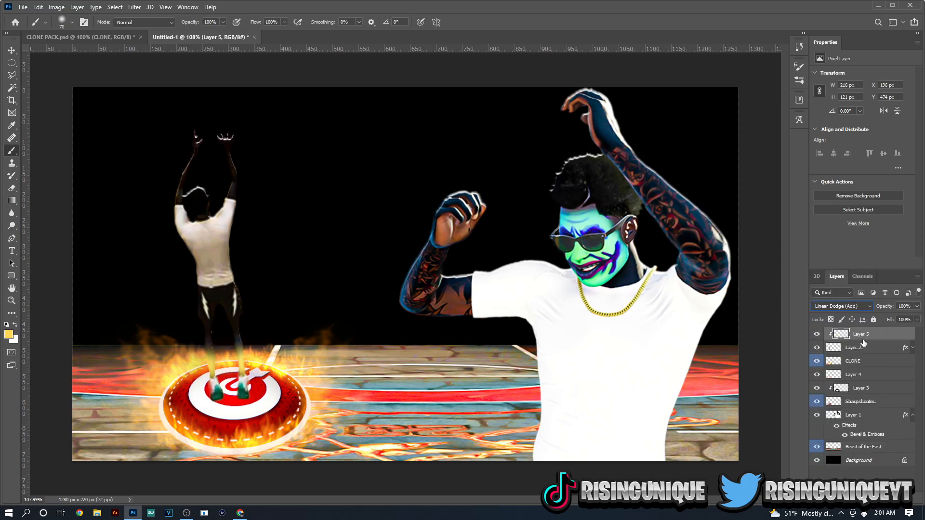
drag(894, 307, 873, 308)
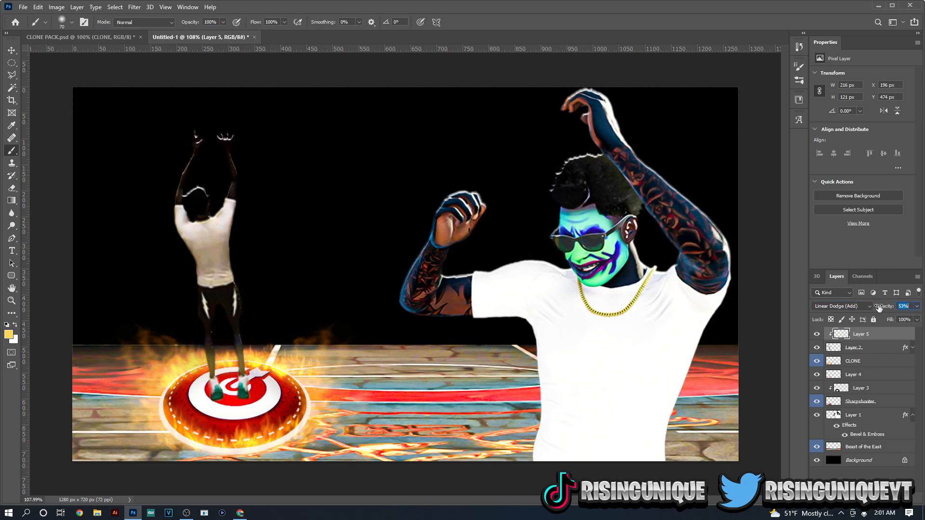
drag(879, 309, 876, 309)
Sample the badge's red, paint a red glow over the small player's shoes and lower Layer 5's opacity to 35%
alt+click(252, 396)
mouse_move(241, 411)
mouse_down()
mouse_move(247, 403)
mouse_move(208, 406)
mouse_move(242, 407)
mouse_up()
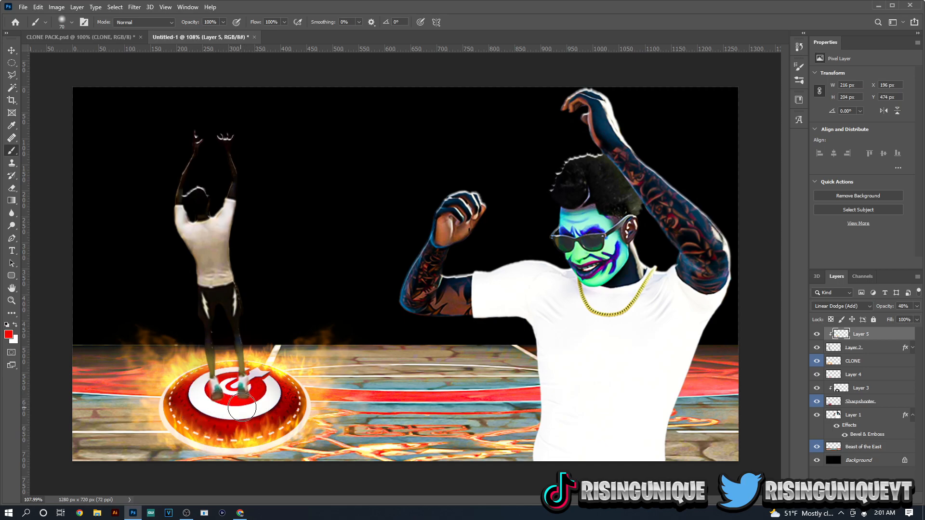
drag(887, 307, 881, 307)
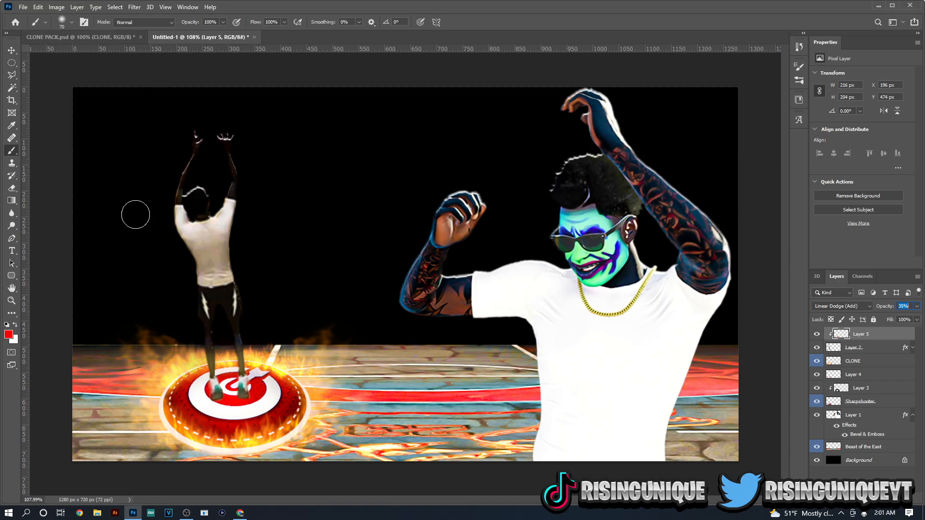
Switch to Chrome, open google.com in a new tab and go to Google Images
click(241, 513)
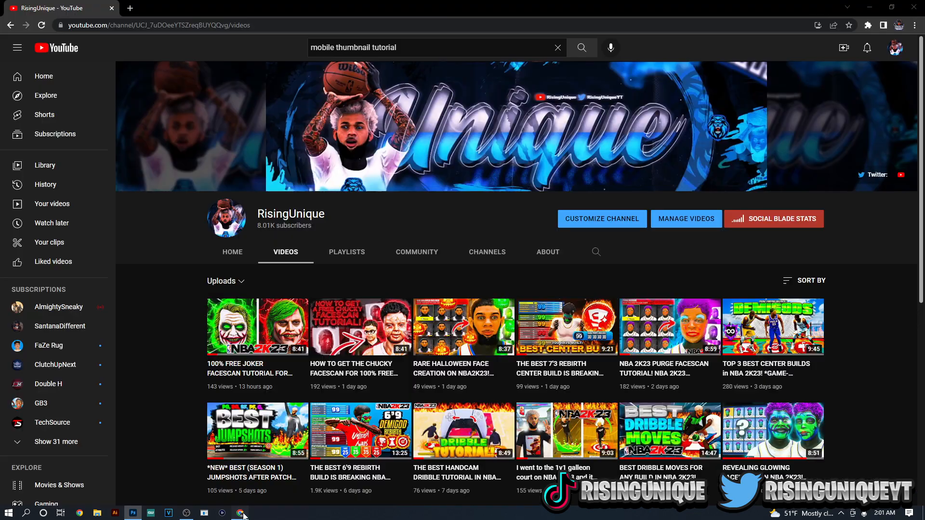
click(127, 8)
text(google)
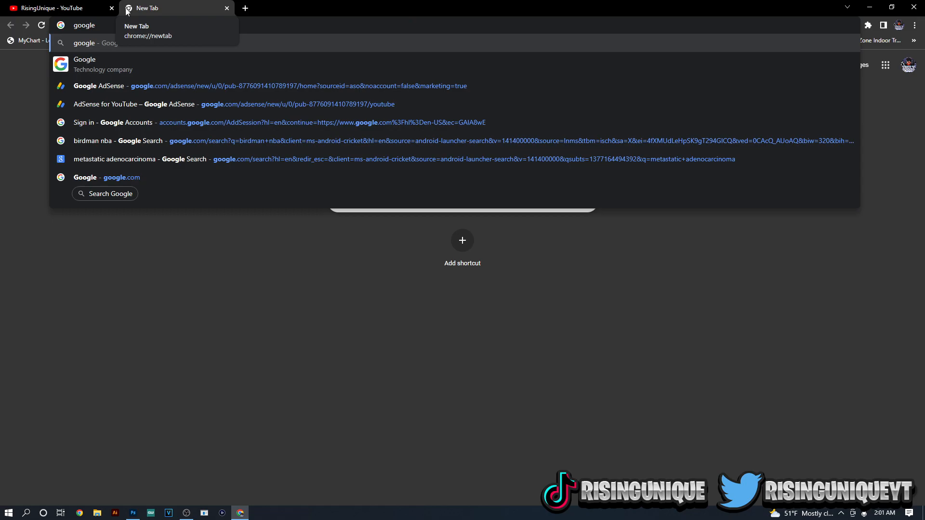
text(.cop)
key(BackSpace)
text(m)
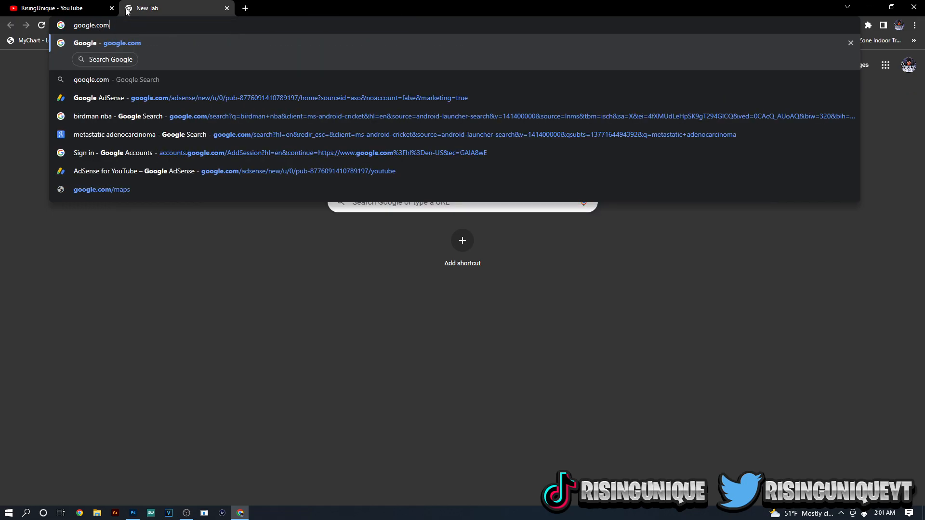
key(Return)
click(856, 49)
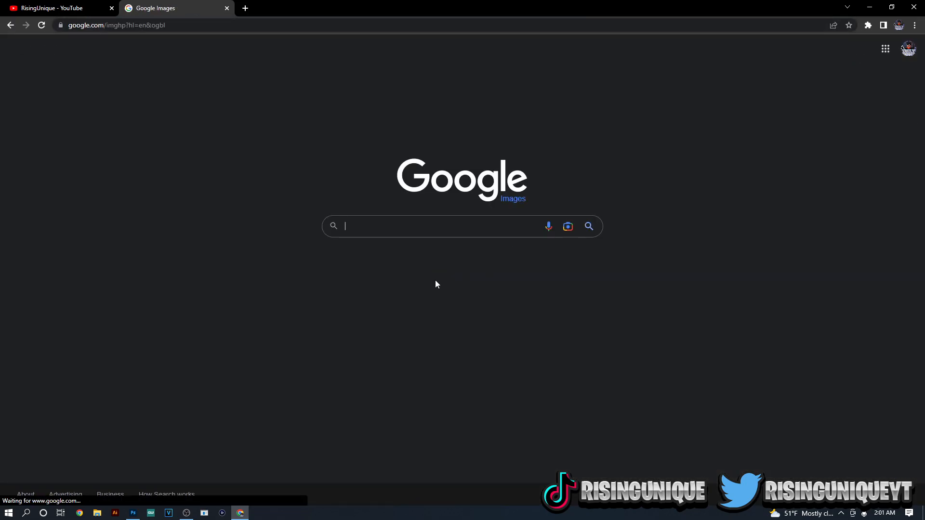
Search Google Images for "railing png", preview the Lovepik railing and browse further results
click(404, 228)
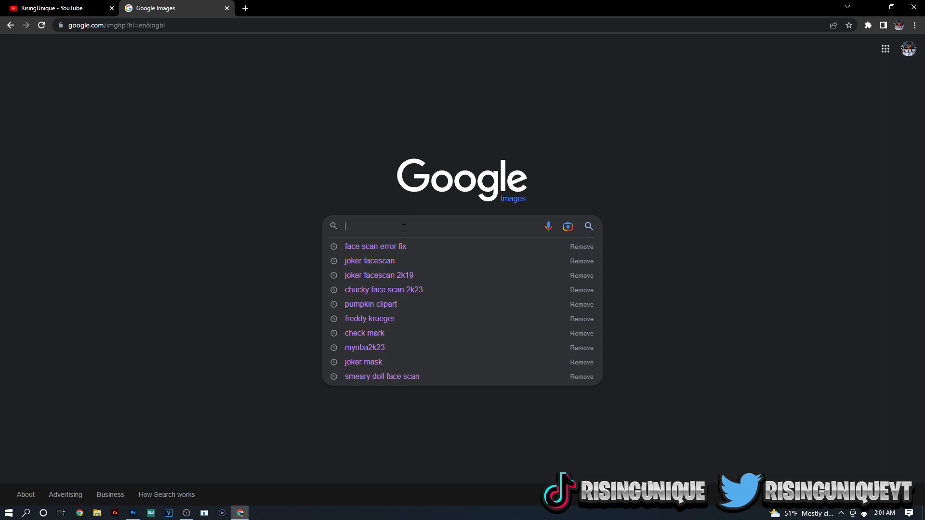
text(railing p)
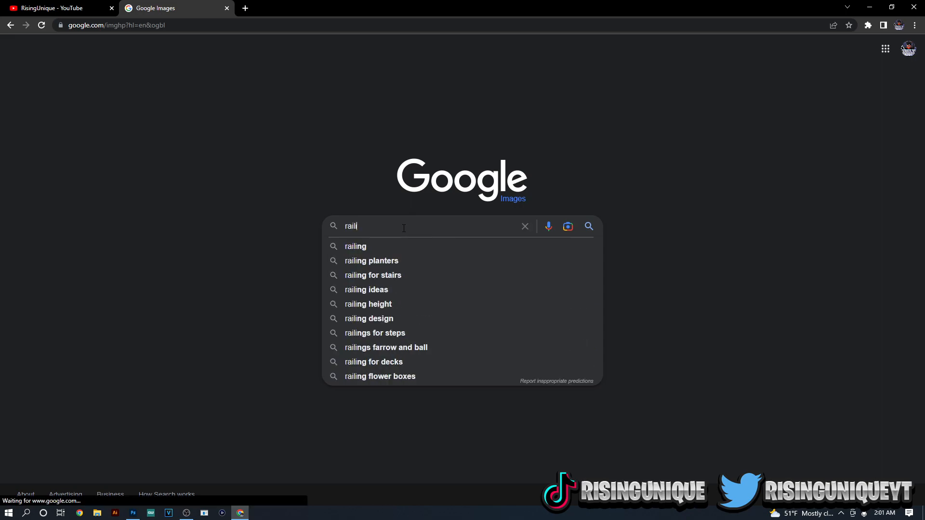
text(ng p)
key(Return)
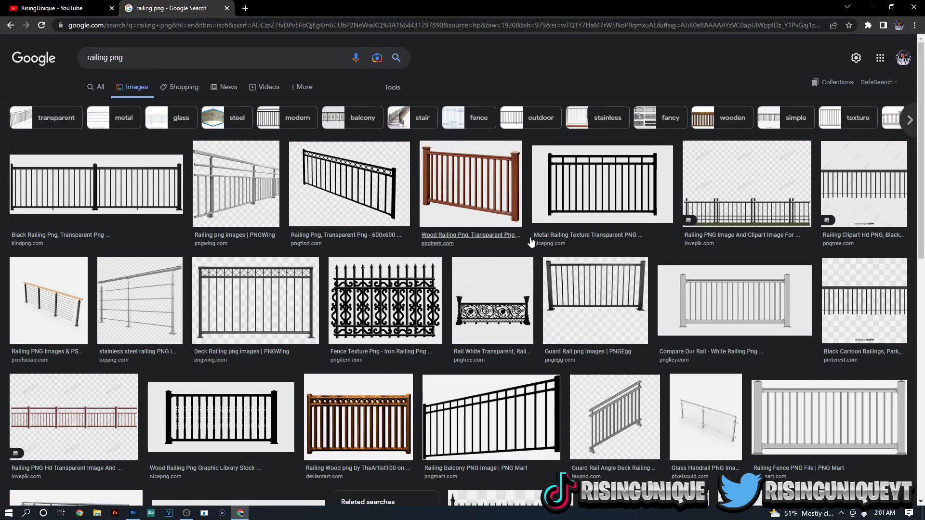
click(755, 201)
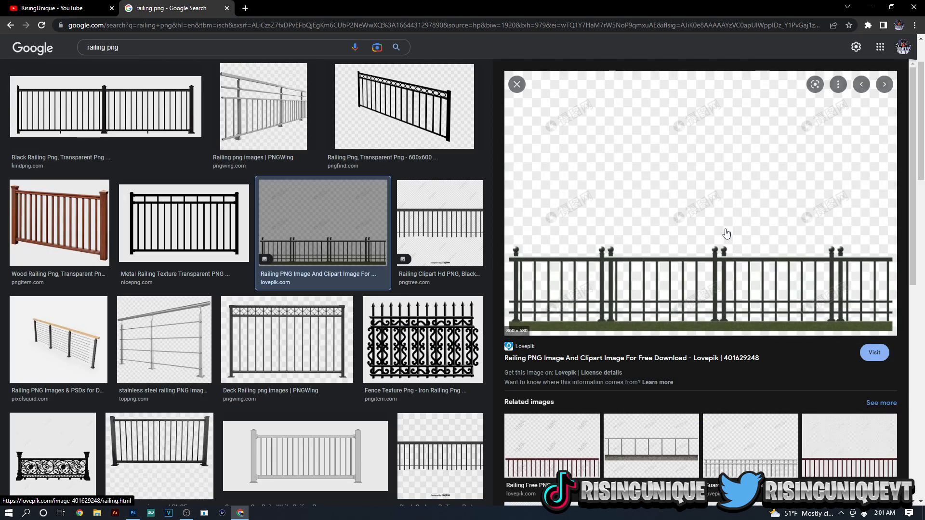
scroll(713, 432, down, 3)
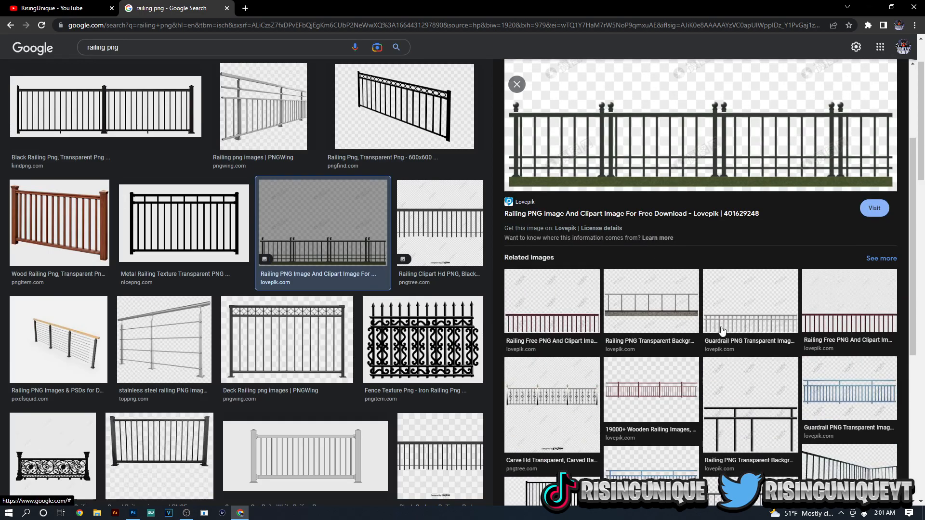
click(517, 86)
scroll(203, 490, down, 6)
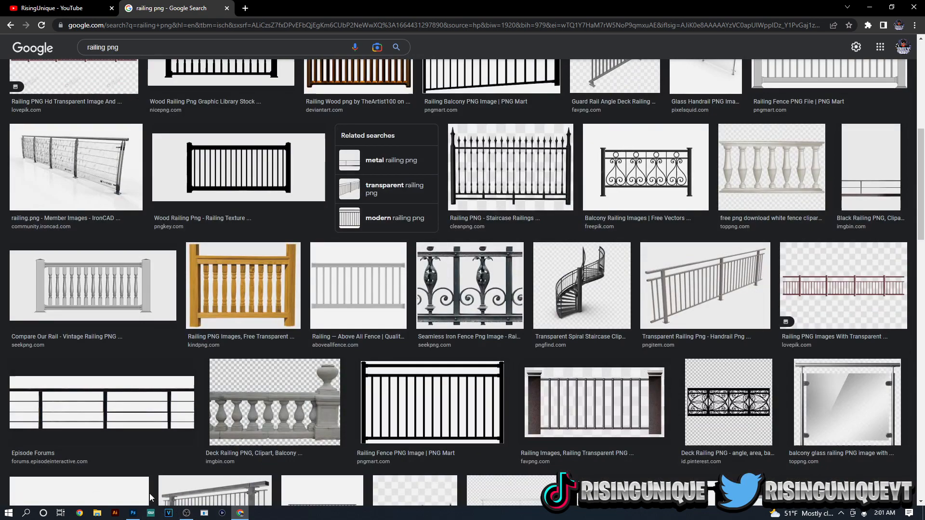
click(134, 513)
click(22, 7)
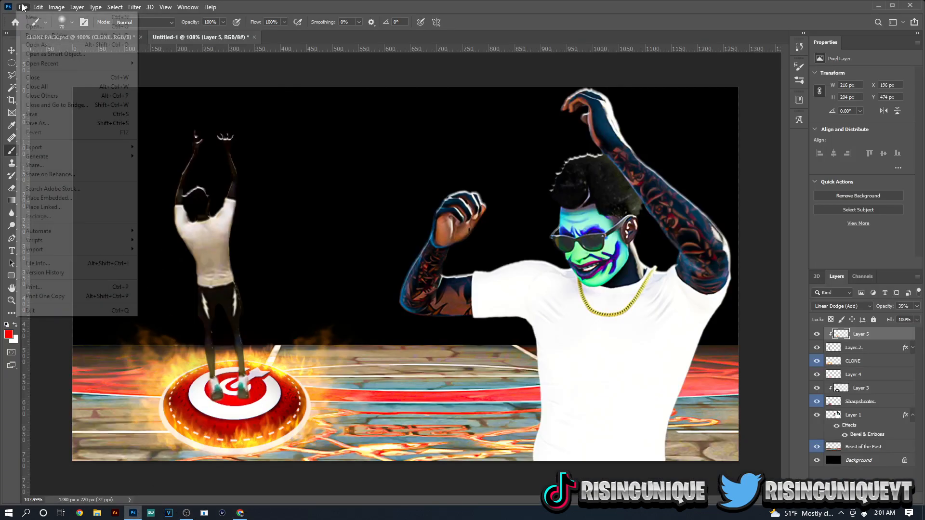
click(44, 206)
scroll(255, 130, down, 3)
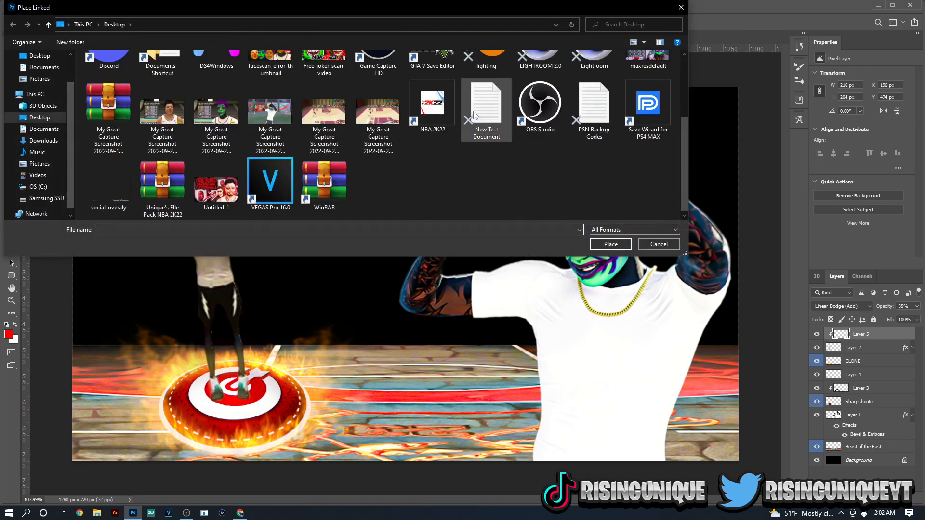
scroll(254, 130, up, 3)
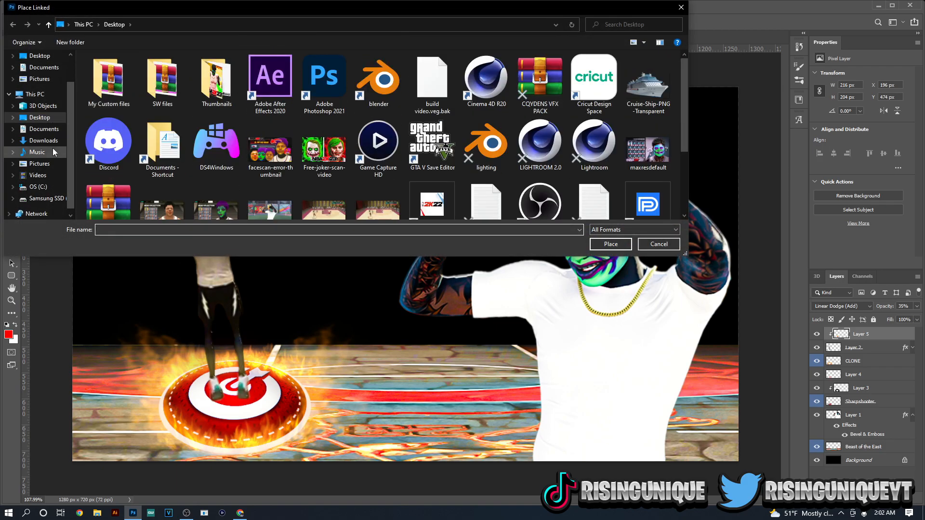
click(43, 140)
double_click(168, 69)
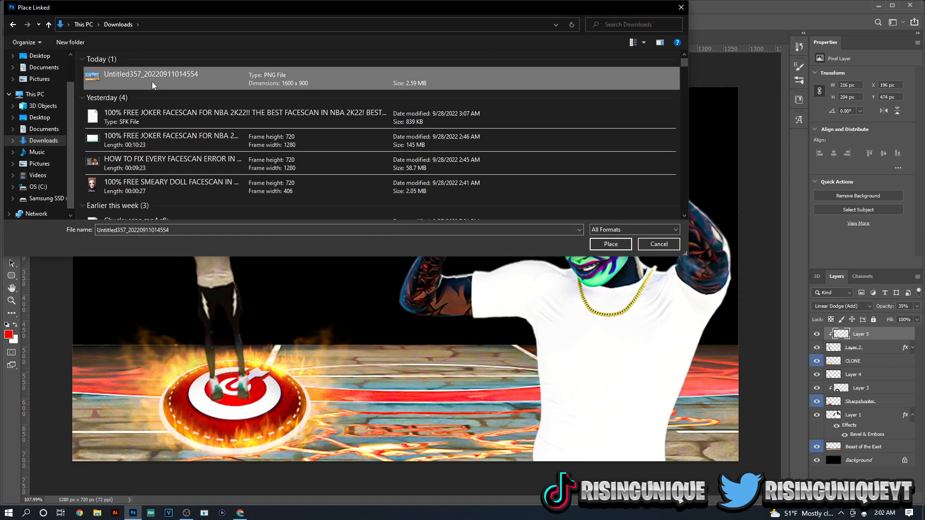
key(Return)
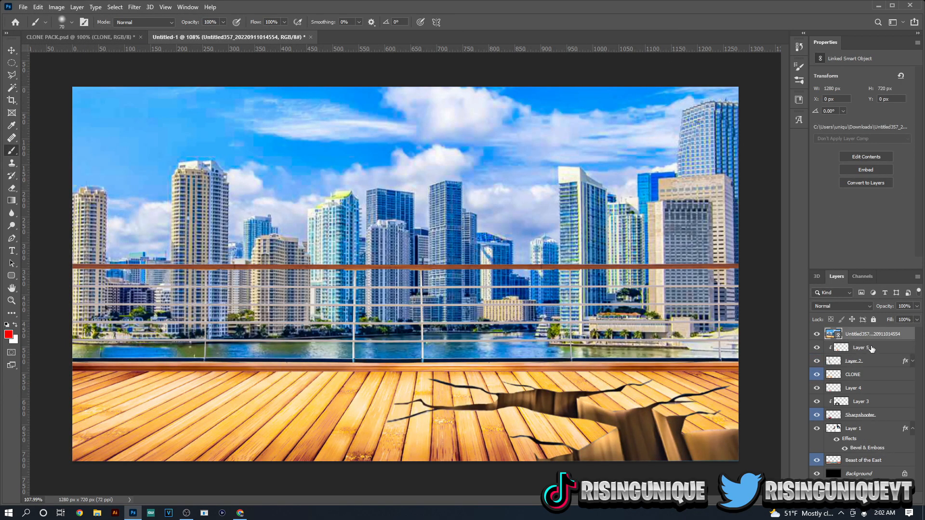
key(ctrl+z)
click(851, 453)
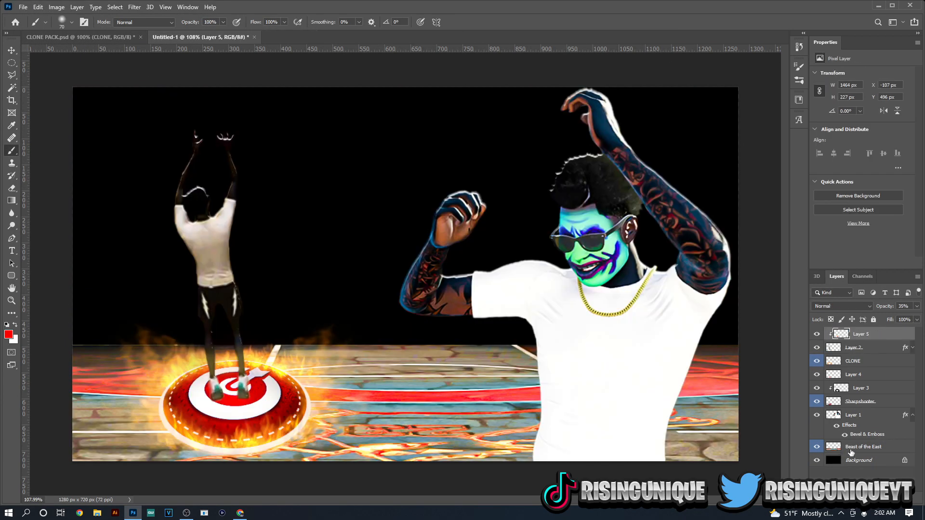
key(ctrl+v)
drag(900, 449, 893, 466)
key(v)
mouse_move(551, 375)
mouse_down()
mouse_move(548, 358)
mouse_move(552, 366)
mouse_up()
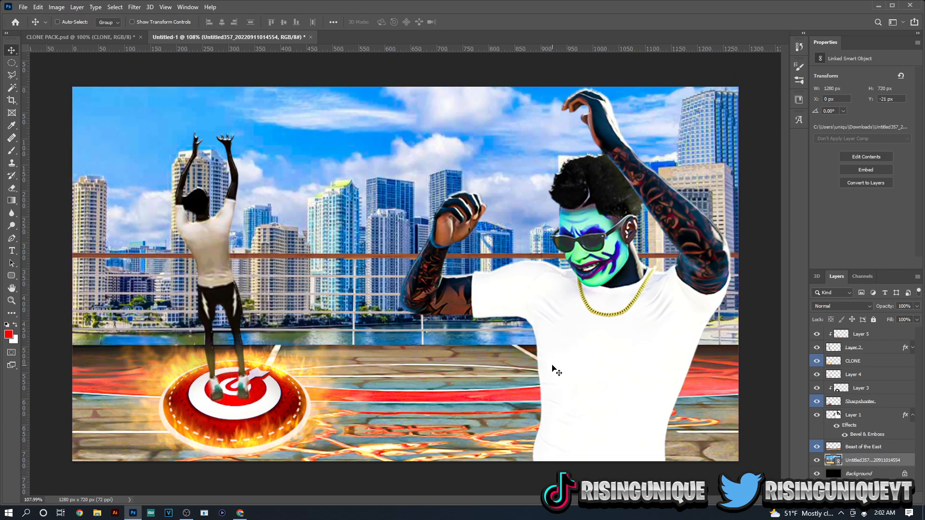
key(Delete)
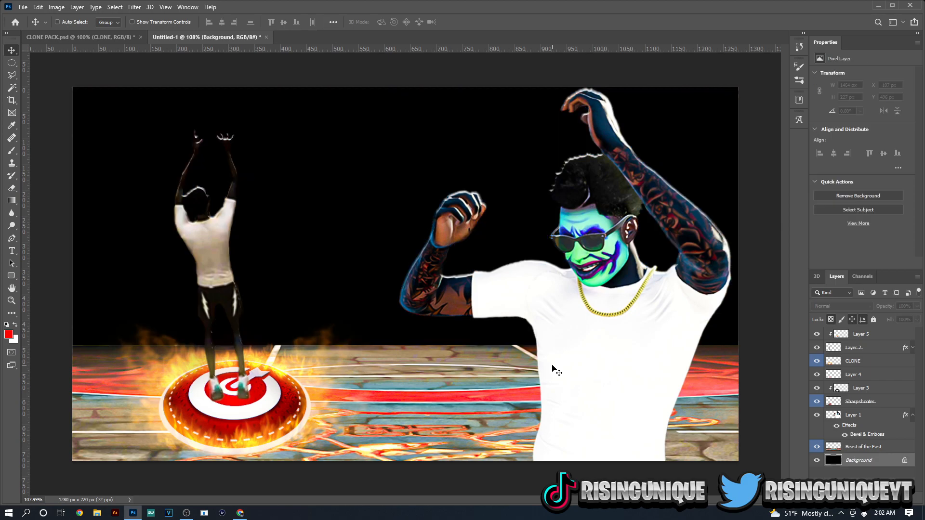
In CLONE PACK.psd, hide the Fire group, then collapse and hide the Explosions/Fire group
click(82, 37)
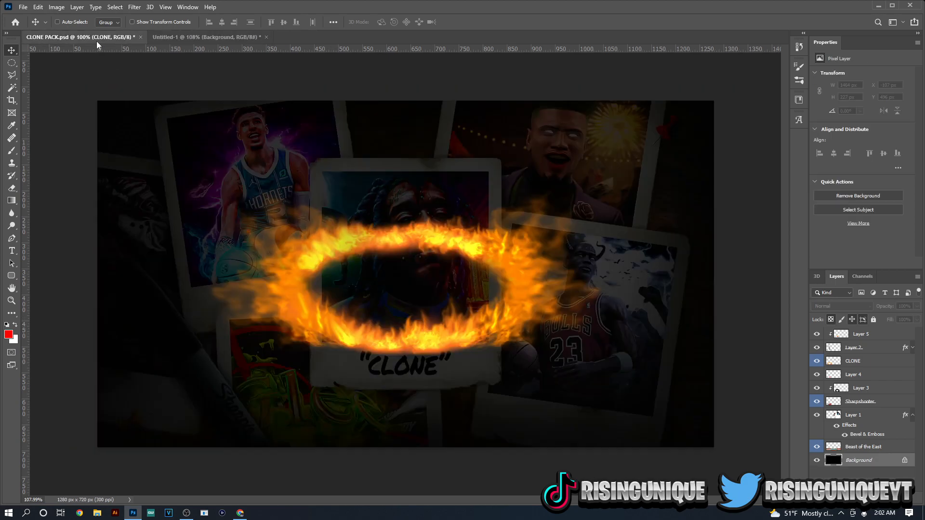
click(843, 396)
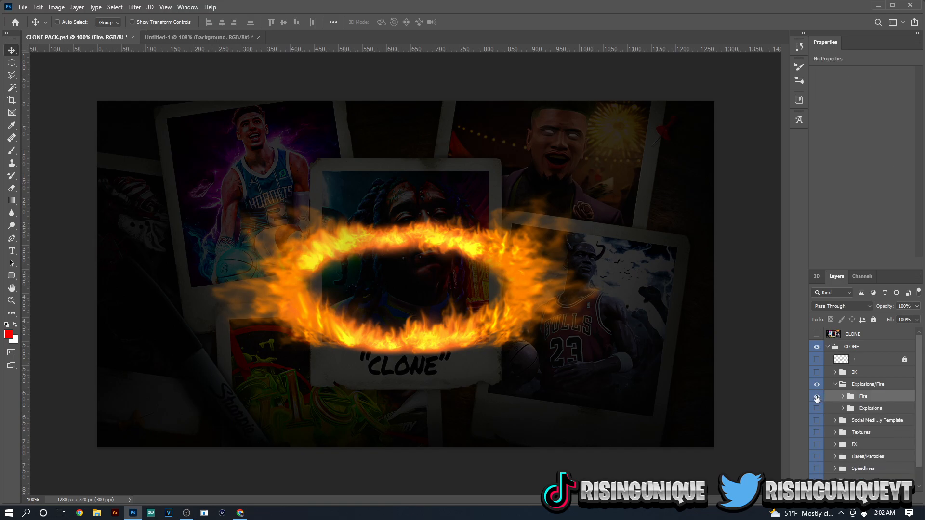
click(817, 396)
click(835, 384)
click(813, 386)
Open the recent file BEYOND CREATIVE PACK V2.psd, keeping its layers editable
click(23, 7)
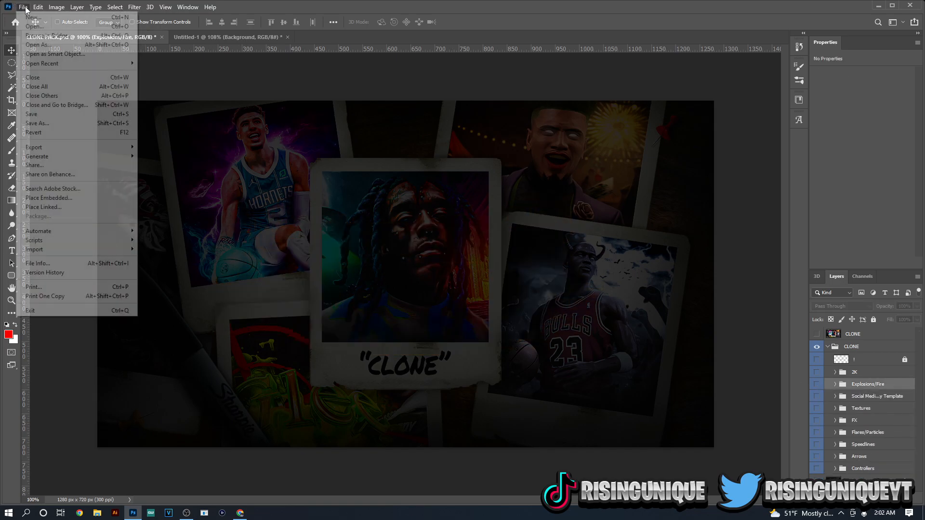
mouse_move(60, 64)
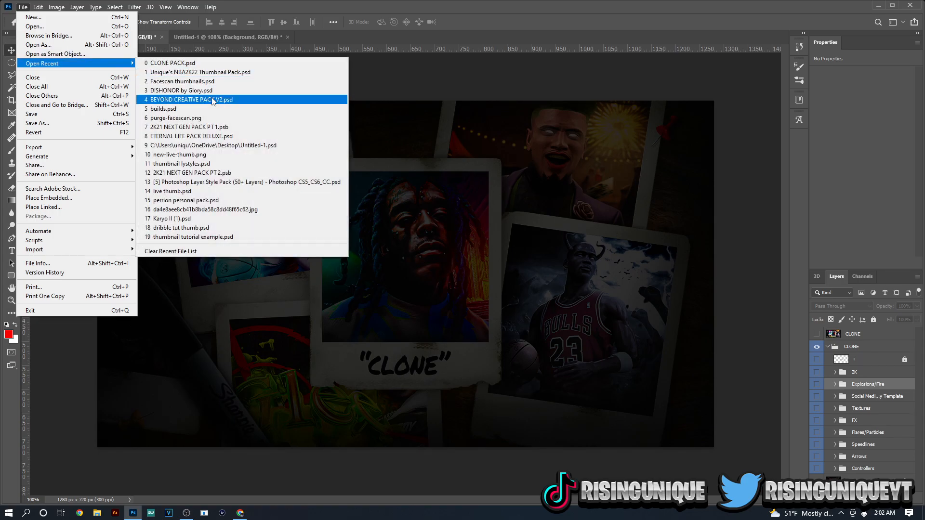
click(213, 100)
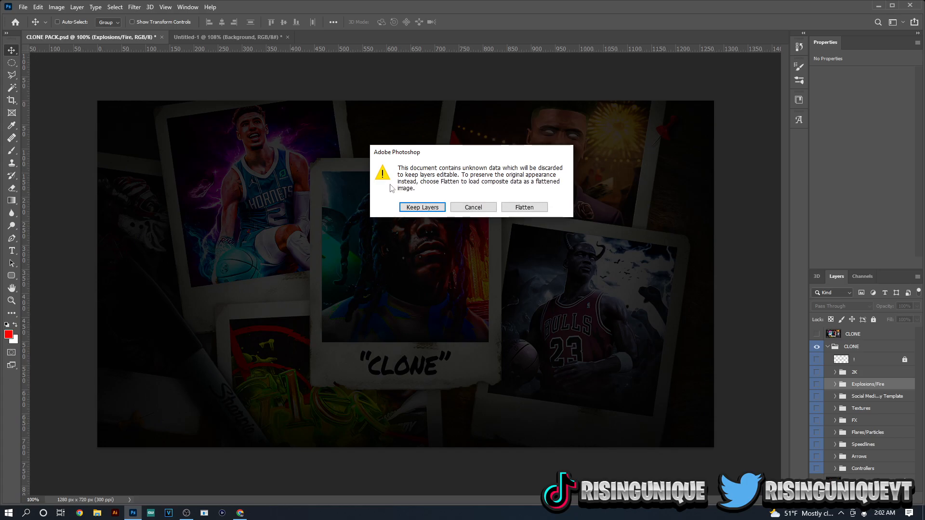
click(410, 208)
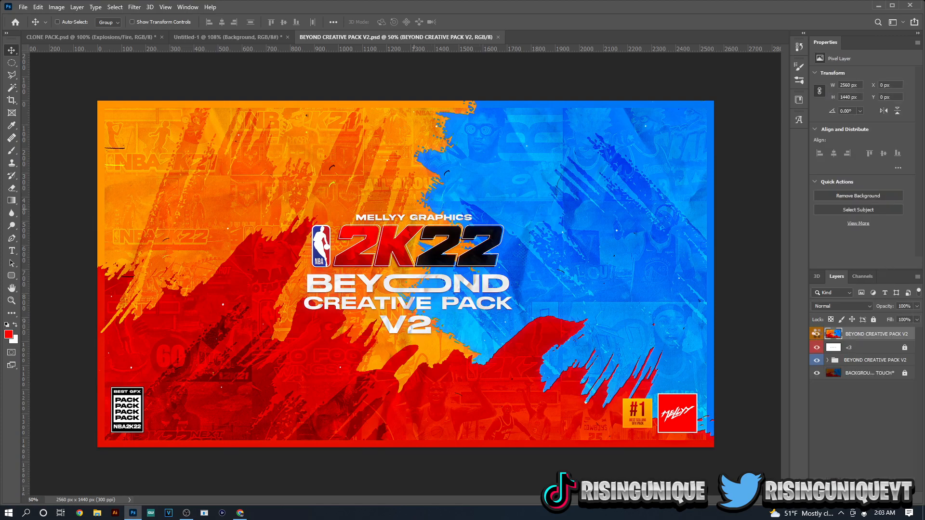
Hide the pack's cover layers, then expand the BEYOND CREATIVE PACK V2 group and show and expand its MANIPULATION PNGS group
click(817, 347)
click(829, 360)
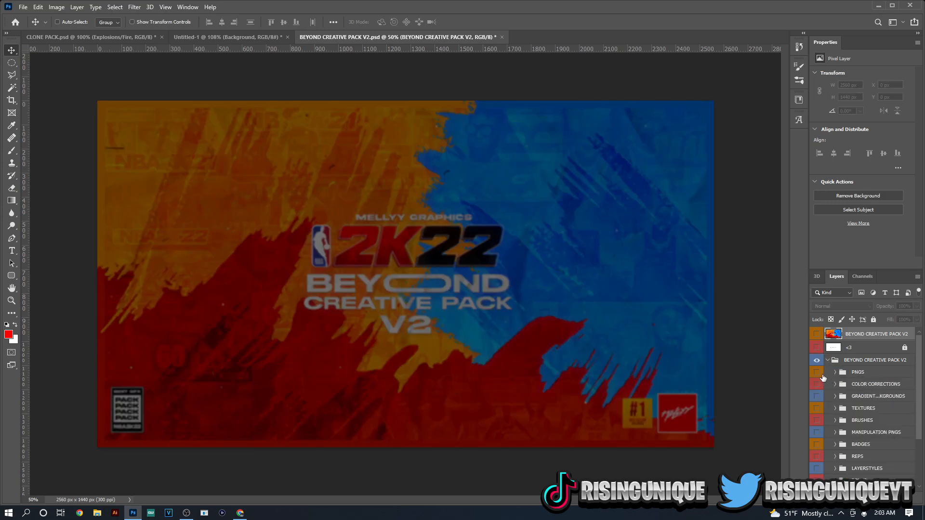
scroll(822, 385, down, 3)
click(817, 379)
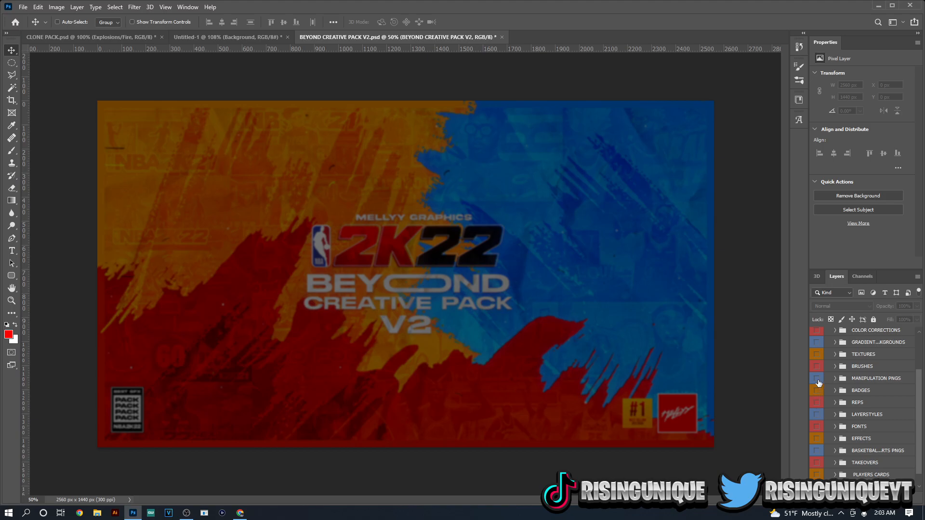
click(835, 379)
Show sky layer 18 and sea layer 17 in MANIPULATION PNGS and select both
scroll(836, 414, down, 5)
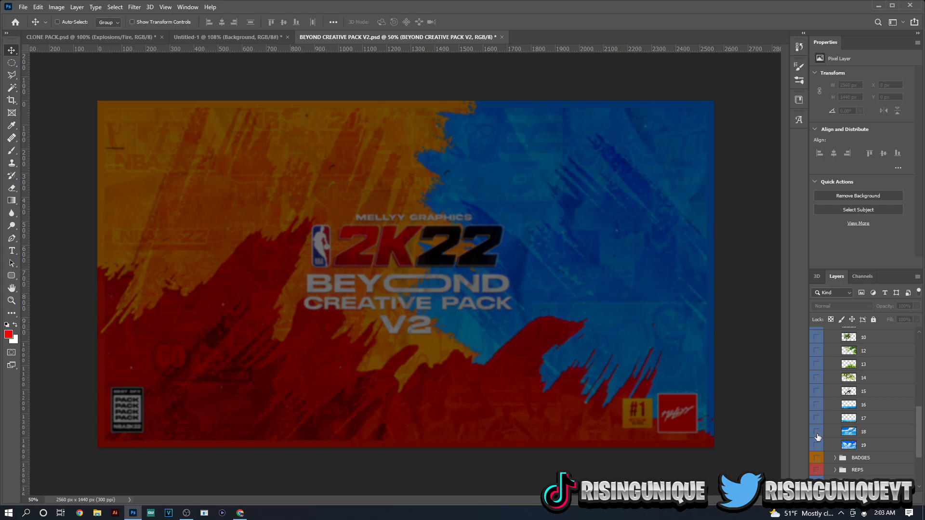
click(817, 432)
click(818, 418)
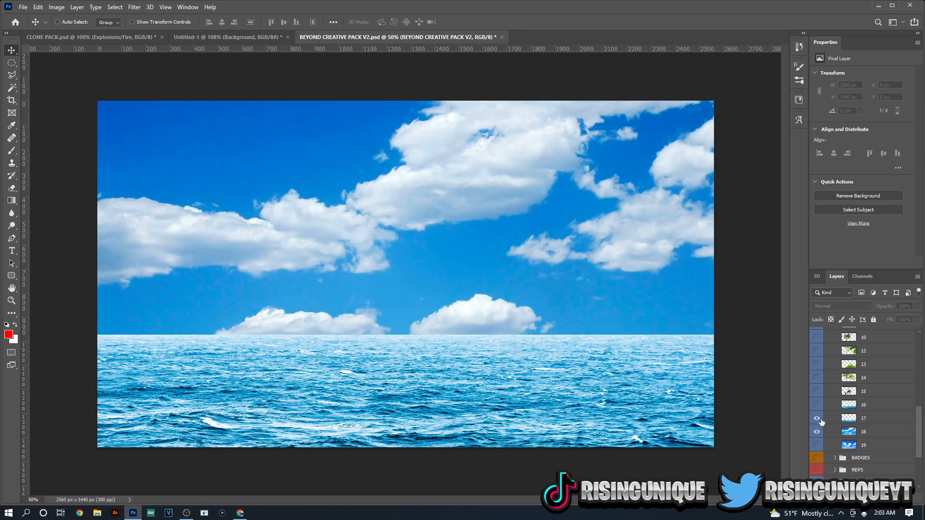
click(865, 424)
scroll(877, 431, up, 5)
scroll(870, 442, down, 5)
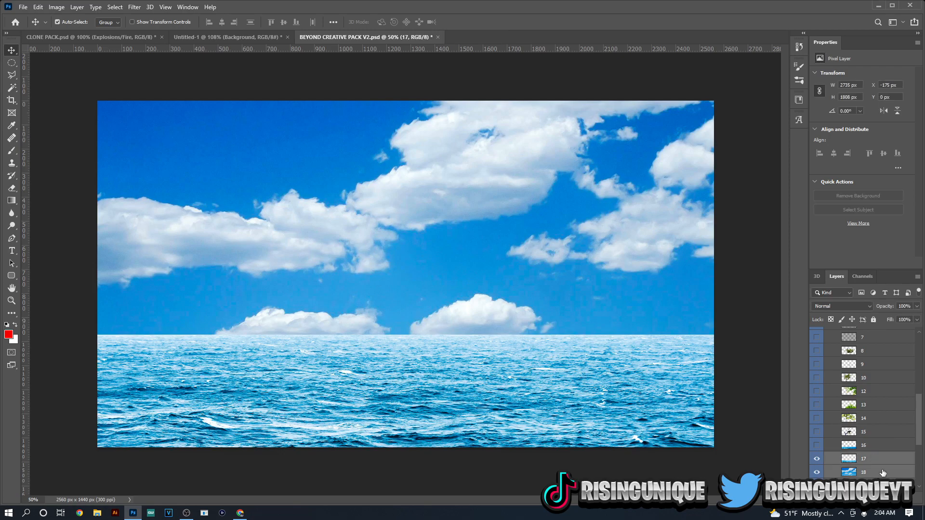
Bring layers 17 and 18 into Untitled-1 directly above the Background layer and select both
click(117, 36)
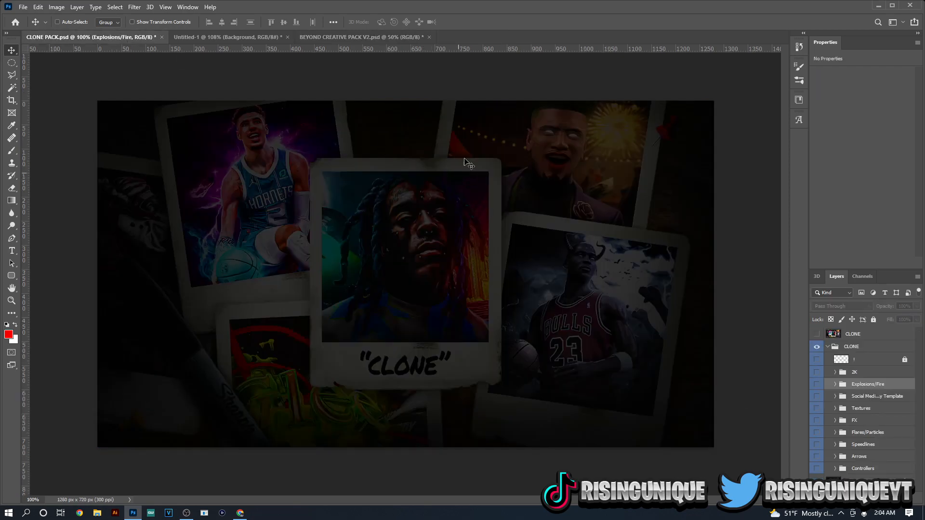
click(242, 39)
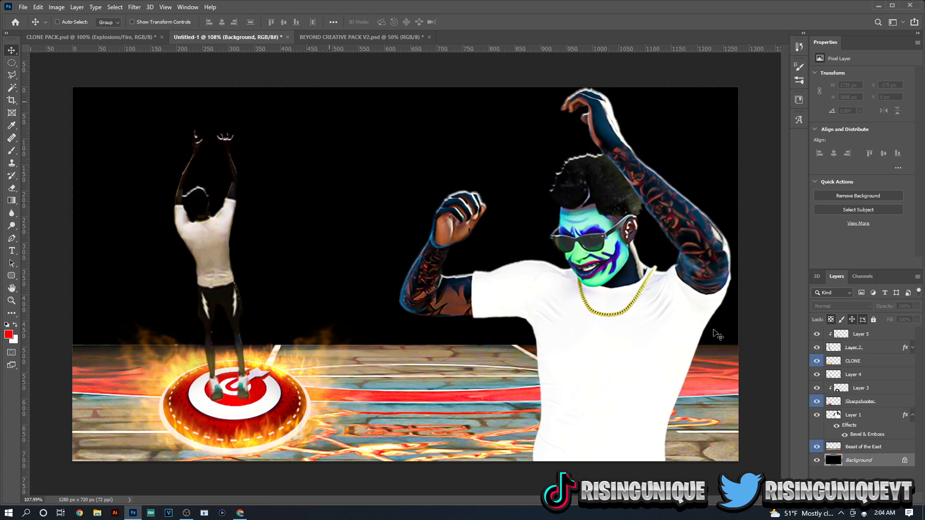
click(871, 447)
click(865, 461)
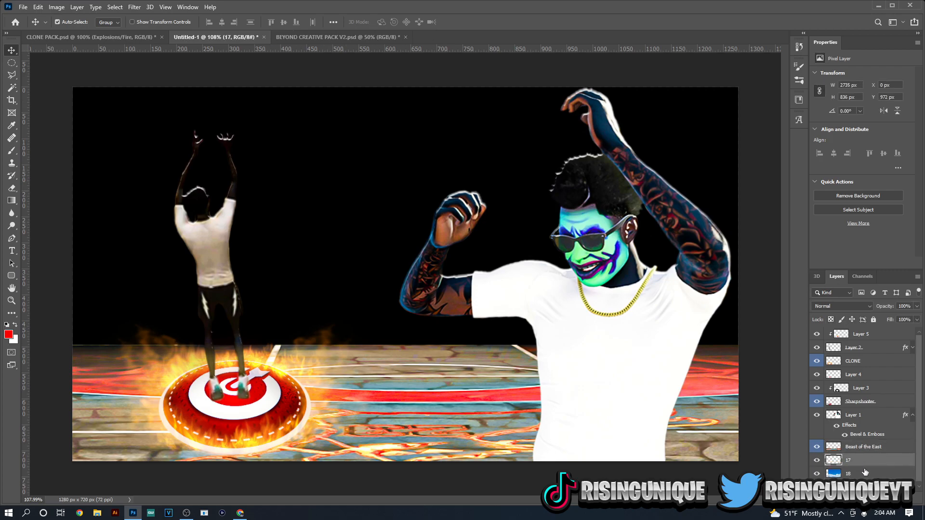
shift+click(865, 474)
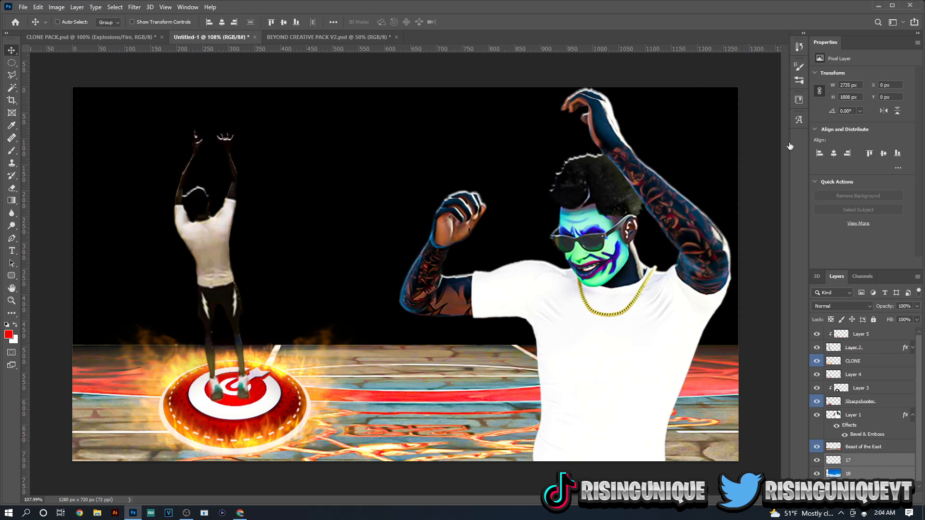
Reorder the layers so that sea layer 17 and sky layer 18 lie directly beneath Beast of the East
click(875, 466)
drag(867, 446, 872, 466)
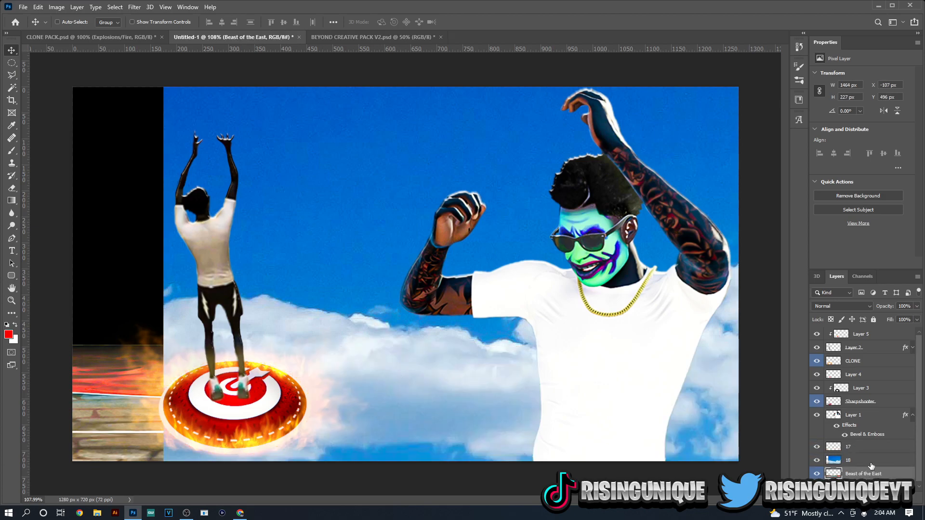
click(871, 465)
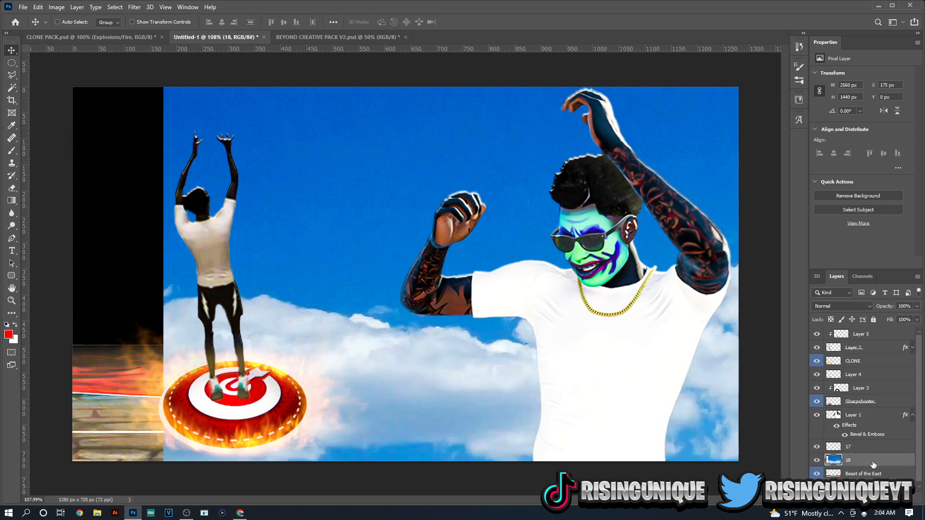
shift+click(870, 452)
drag(877, 453, 878, 479)
click(873, 465)
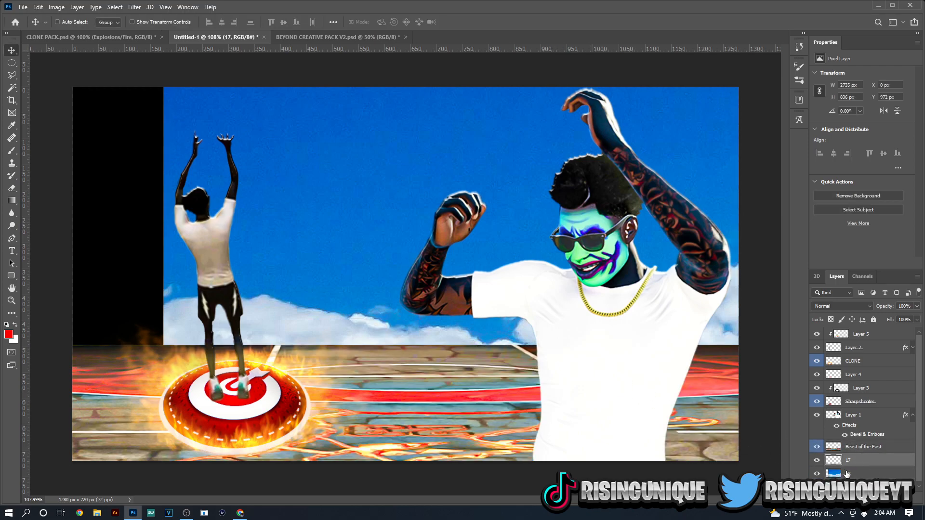
Scale sky layer 18 down to about 1472 x 828 px and position it to fill the whole area above the court
click(846, 475)
key(ctrl+t)
key(ctrl+minus)
key(ctrl+minus)
drag(253, 159, 502, 295)
drag(588, 349, 377, 157)
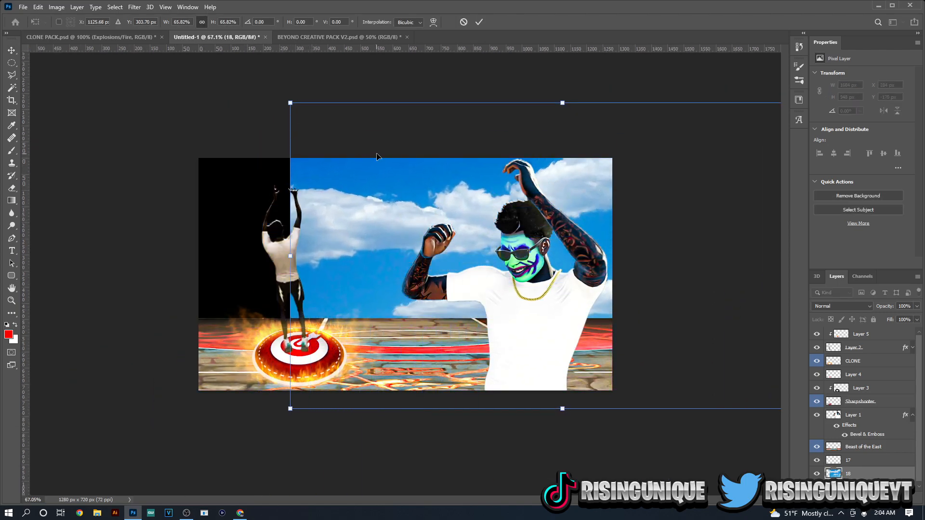
drag(562, 103, 562, 224)
drag(611, 271, 468, 193)
drag(575, 136, 651, 93)
drag(595, 216, 600, 165)
key(Return)
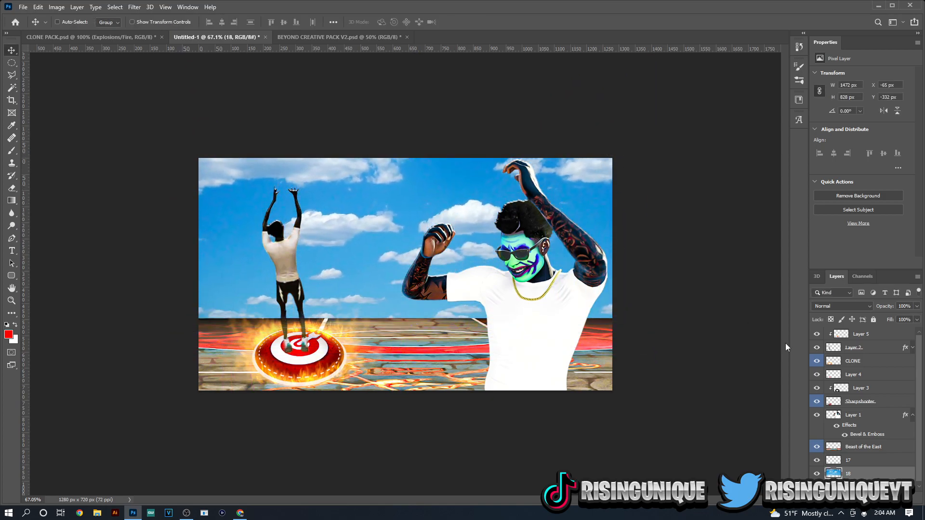
Move sea layer 17 up to form a horizon behind the court and stretch it to about 2741 x 858 px
click(851, 462)
drag(528, 327, 374, 143)
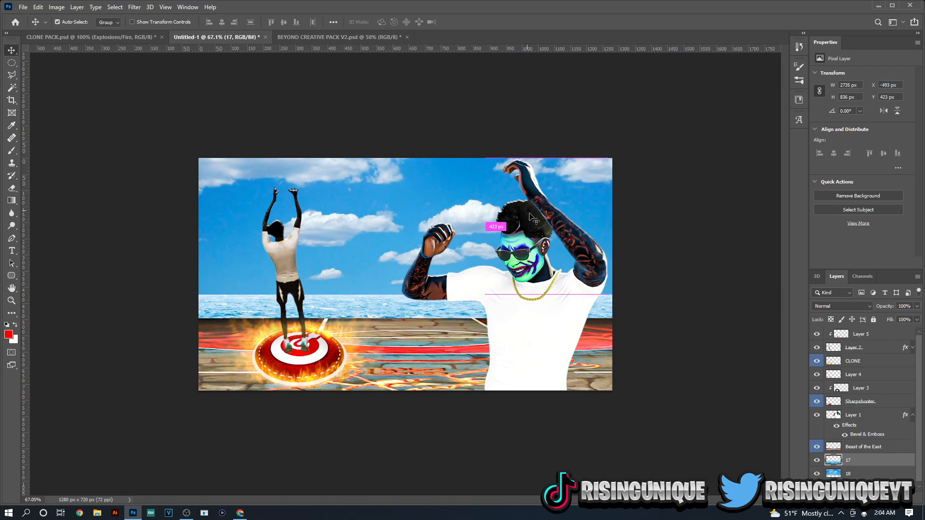
key(ctrl+t)
drag(652, 233, 657, 238)
key(Return)
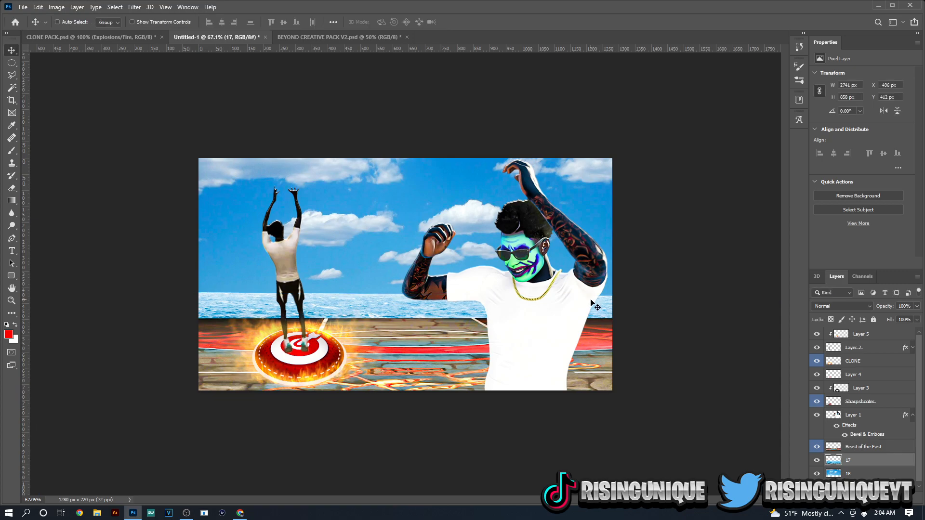
Return to BEYOND CREATIVE PACK V2.psd, then collapse and hide the MANIPULATION PNGS group
scroll(434, 299, up, 2)
click(349, 39)
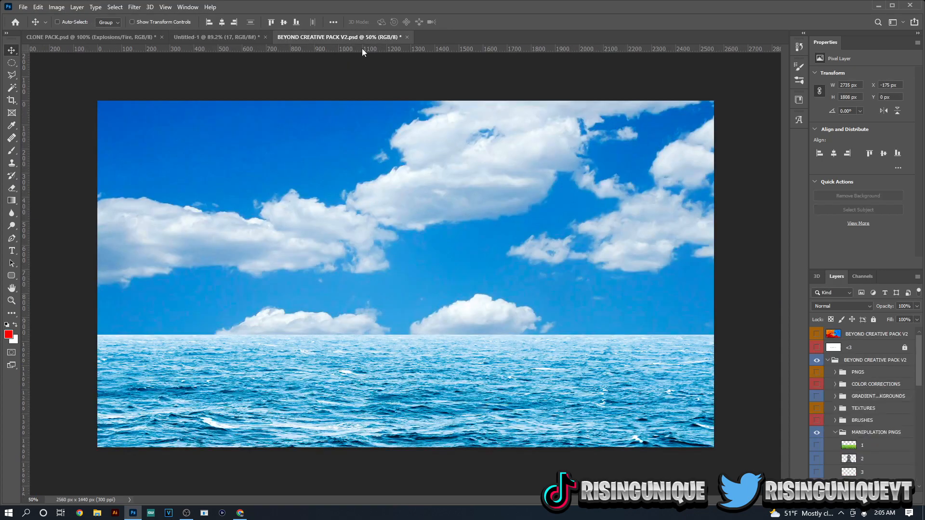
click(838, 433)
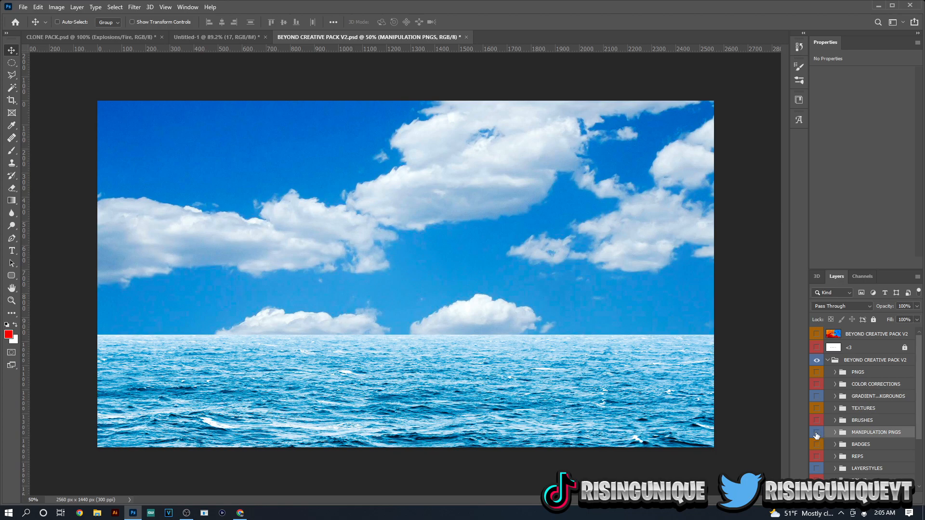
click(817, 433)
click(817, 434)
click(816, 434)
scroll(818, 441, down, 3)
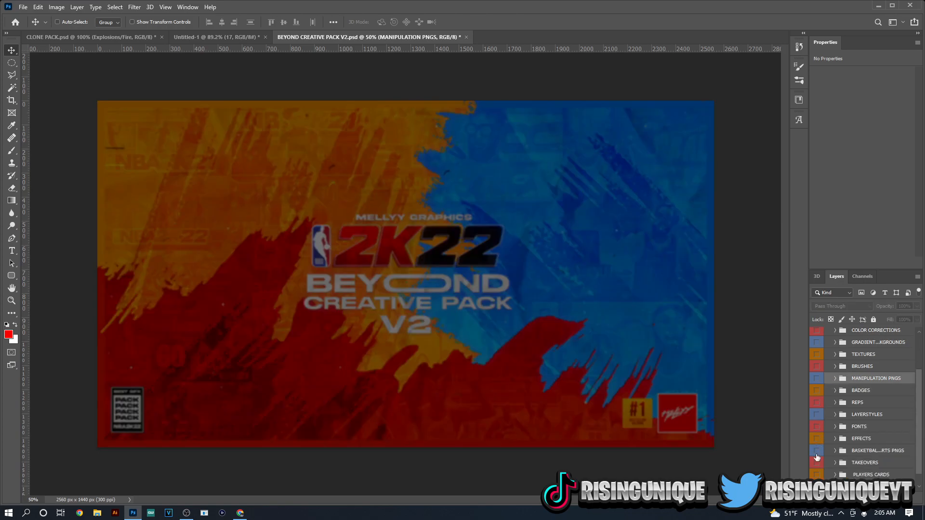
Expand the basketball courts PNGs group and preview its first four courts one at a time to compare their railings
click(835, 451)
scroll(835, 456, down, 1)
click(817, 449)
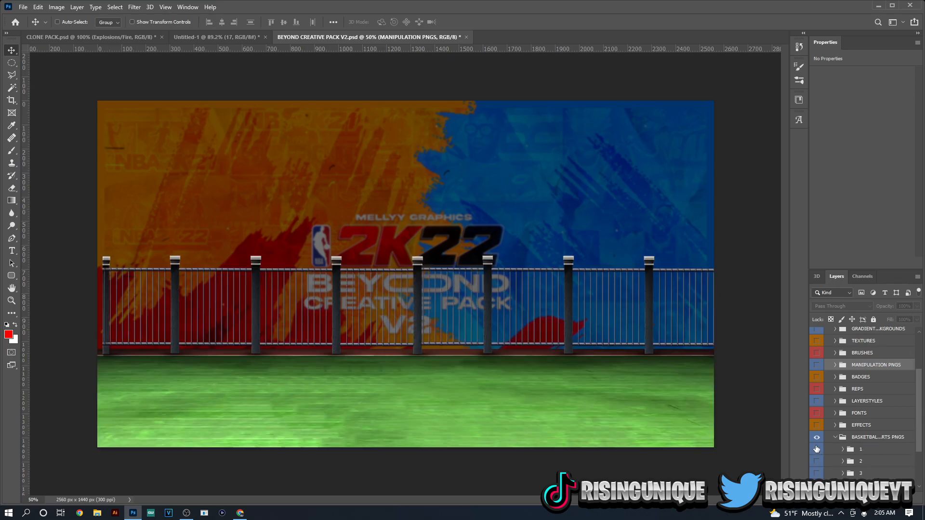
click(817, 449)
click(817, 462)
click(817, 461)
click(816, 473)
click(818, 474)
click(817, 485)
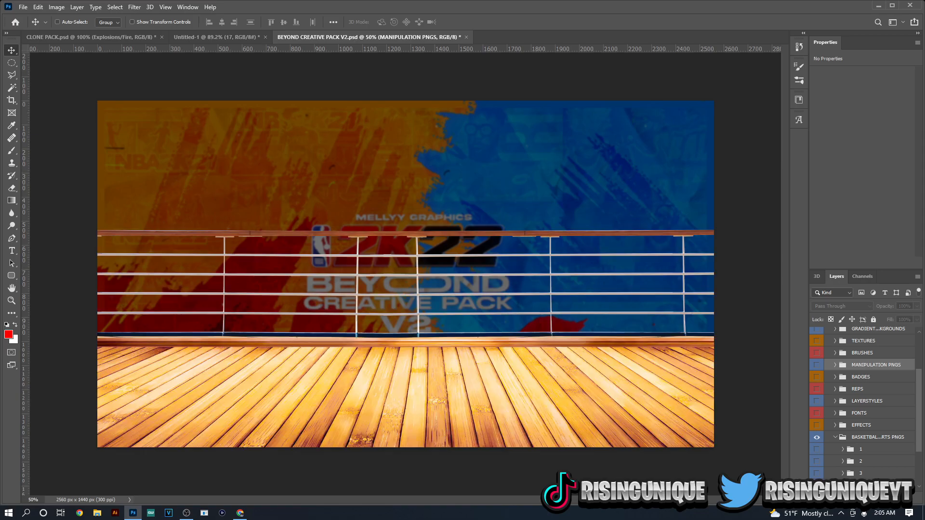
click(817, 486)
Show court group 1 and copy its fence layer with the clipped black shading layer into Untitled-1 beneath Beast of the East
scroll(817, 463, down, 2)
click(817, 422)
click(861, 424)
click(843, 424)
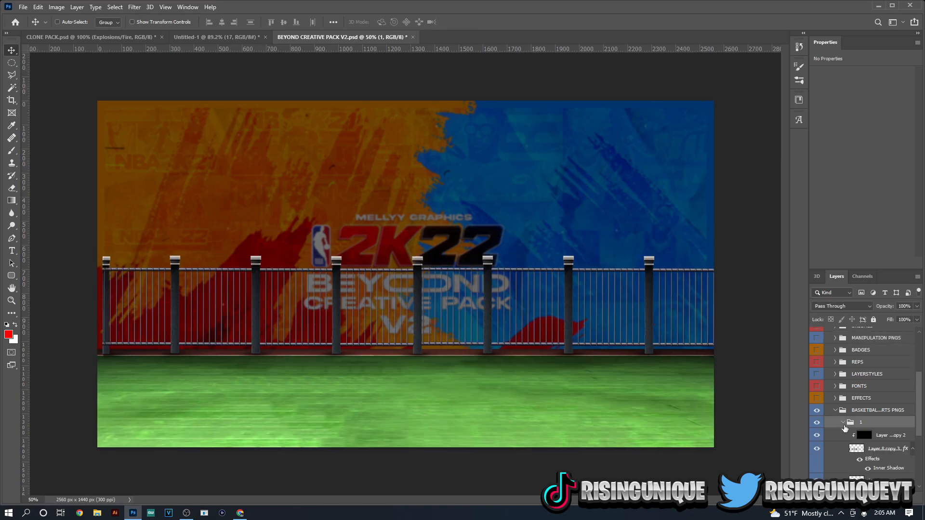
click(885, 449)
double_click(886, 449)
click(889, 438)
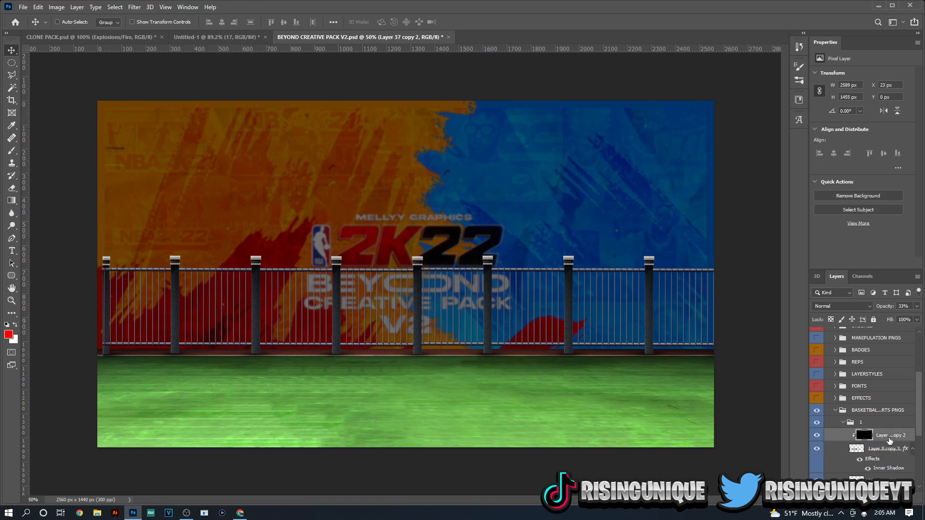
ctrl+click(839, 453)
drag(26, 3, 394, 243)
Scale the fence and its shading layer to about 1549 x 858 px and line the fence up along the court's back edge
key(ctrl+t)
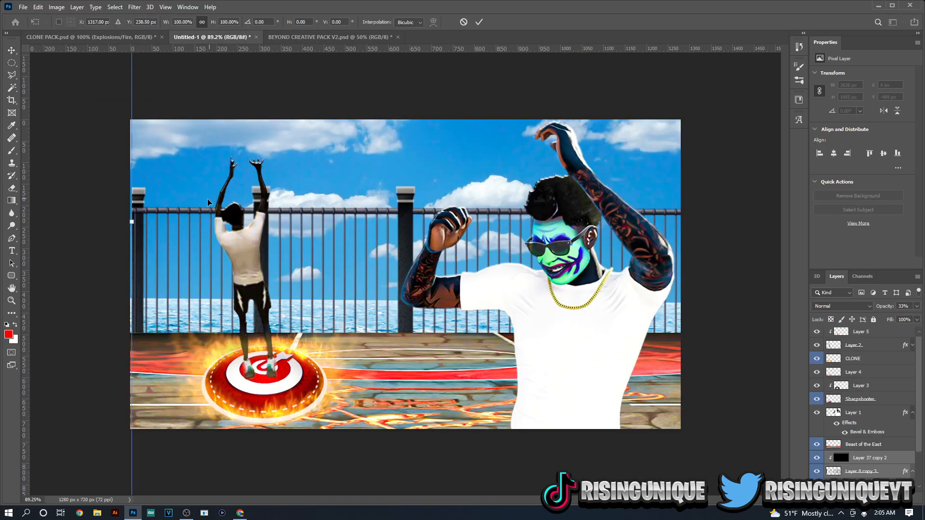
key(ctrl+0)
drag(252, 68, 451, 141)
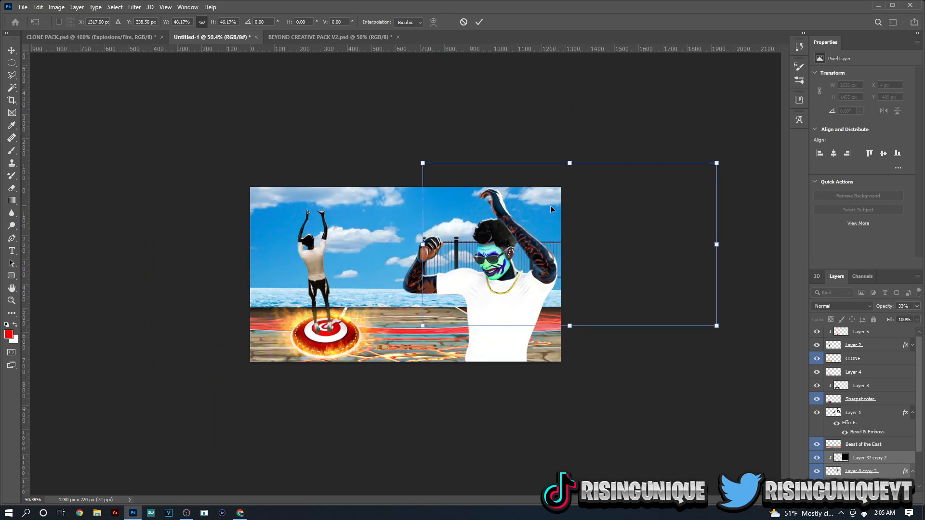
key(Return)
drag(541, 255, 434, 292)
key(ctrl+t)
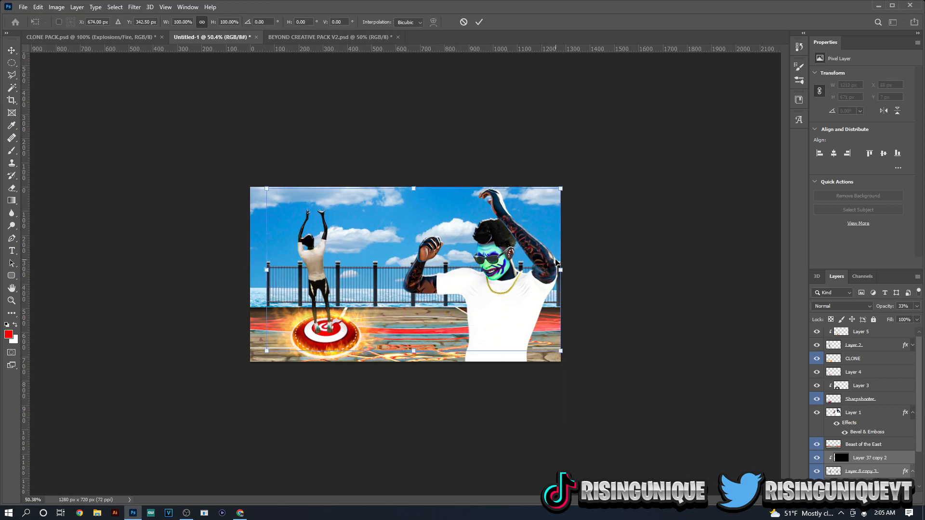
drag(602, 261, 604, 260)
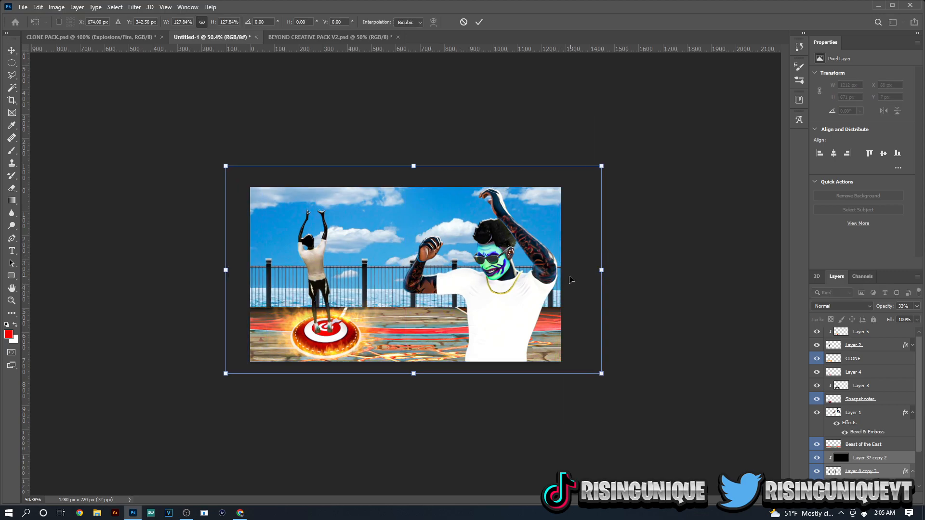
drag(564, 284, 552, 272)
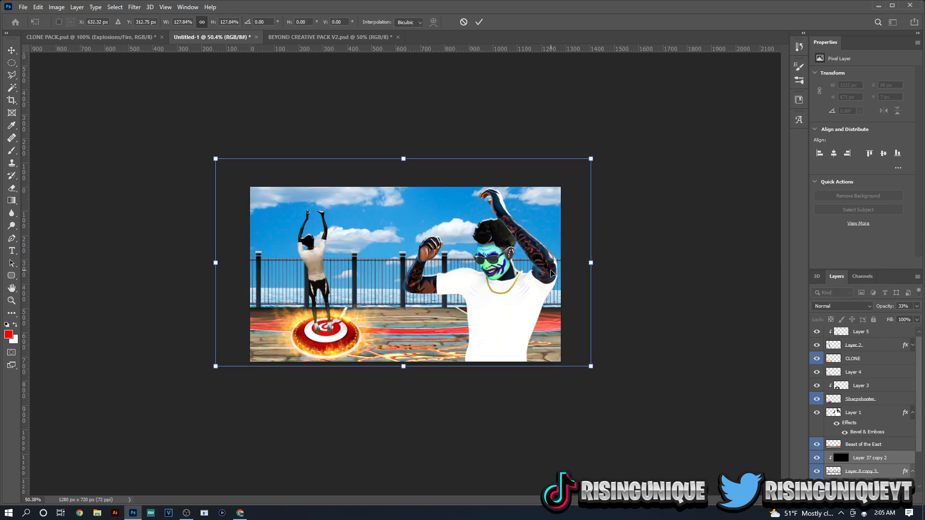
key(Return)
Move the fence and its shading layer above Beast of the East and nudge them to X -150 px, Y -114 px
drag(872, 461, 871, 443)
key(Left)
key(Left)
key(Left)
key(Left)
key(Left)
key(Left)
key(Left)
key(Left)
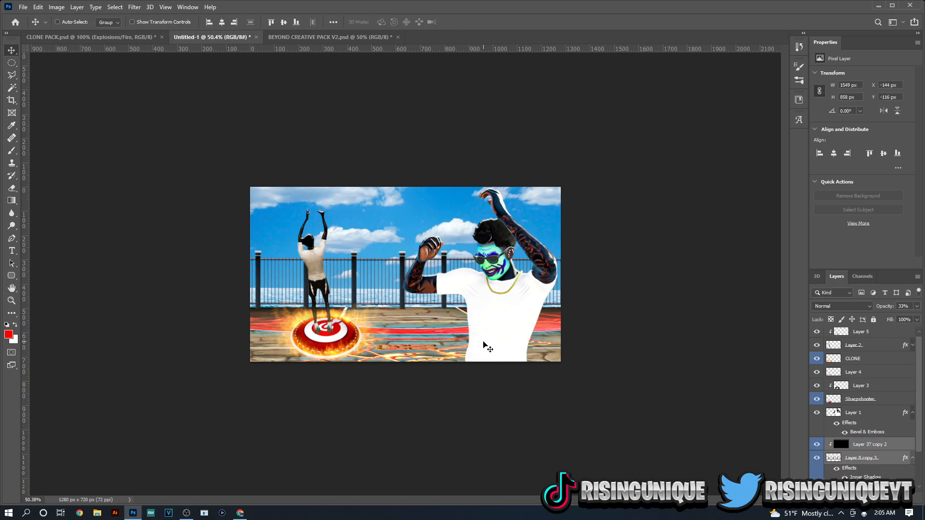
key(Down)
key(Down)
scroll(447, 308, up, 7)
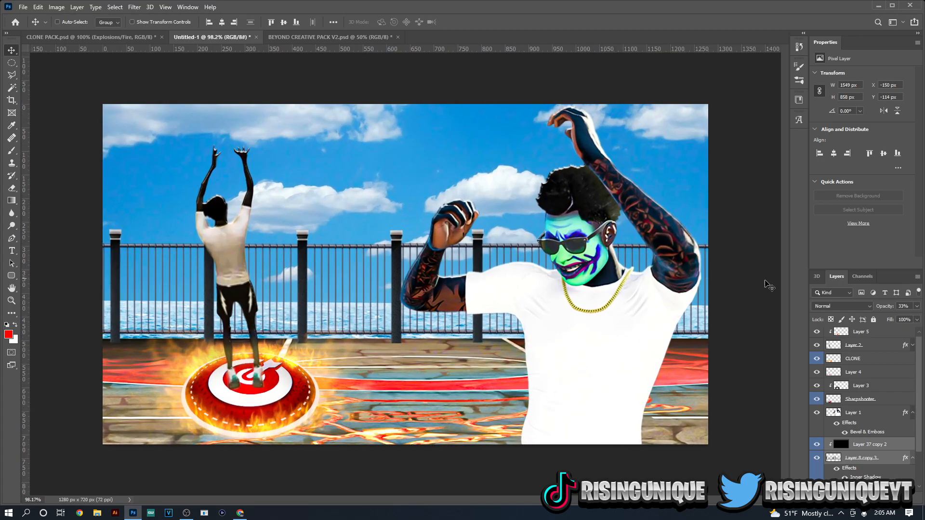
Try placing the Cruise-Ship-PNG-Transparent image from the Desktop as a linked file above the fence's shading layer, and delete it
click(867, 444)
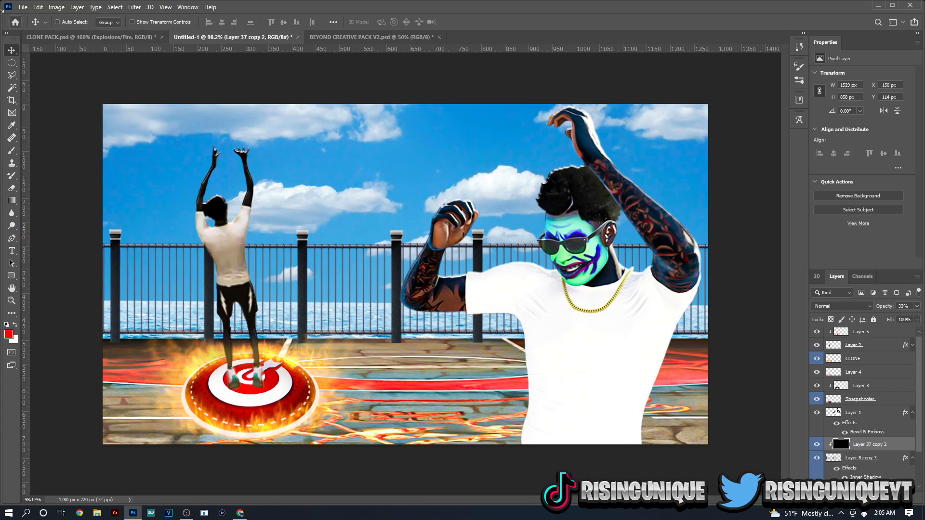
click(37, 7)
mouse_move(23, 7)
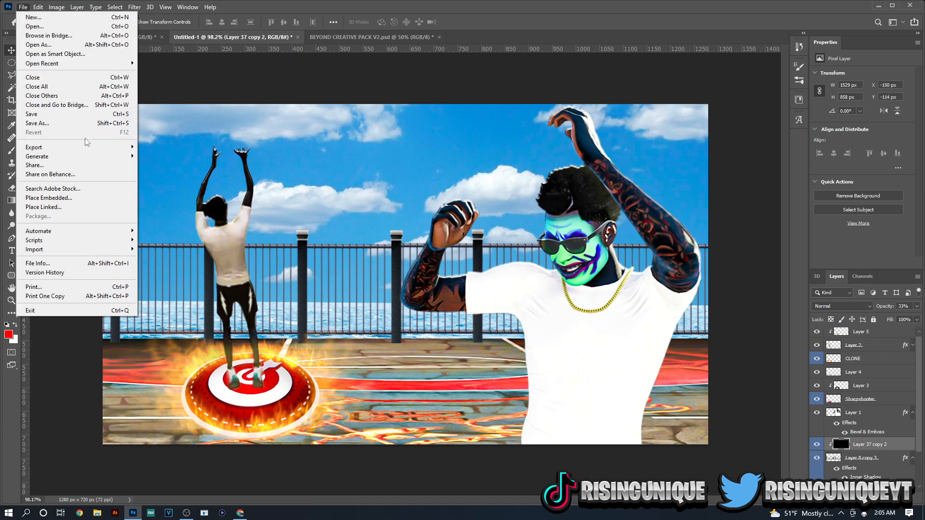
click(88, 208)
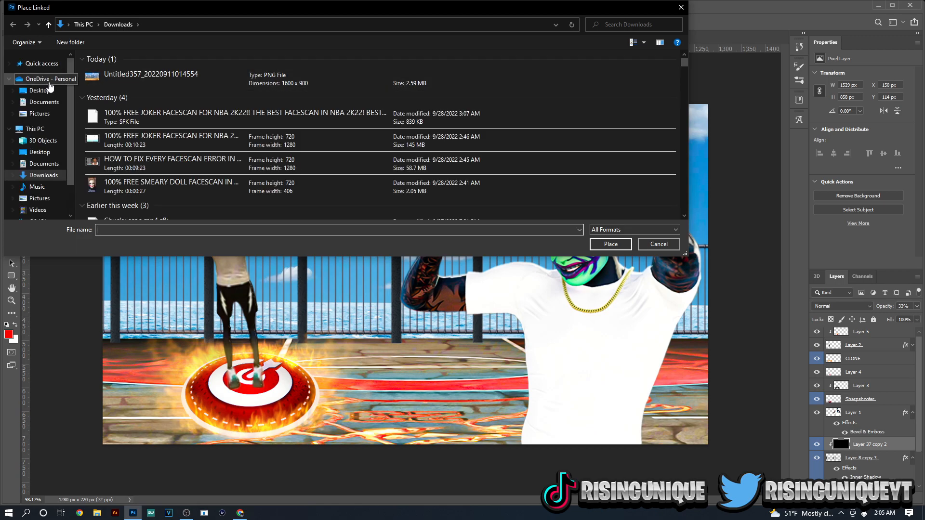
click(37, 91)
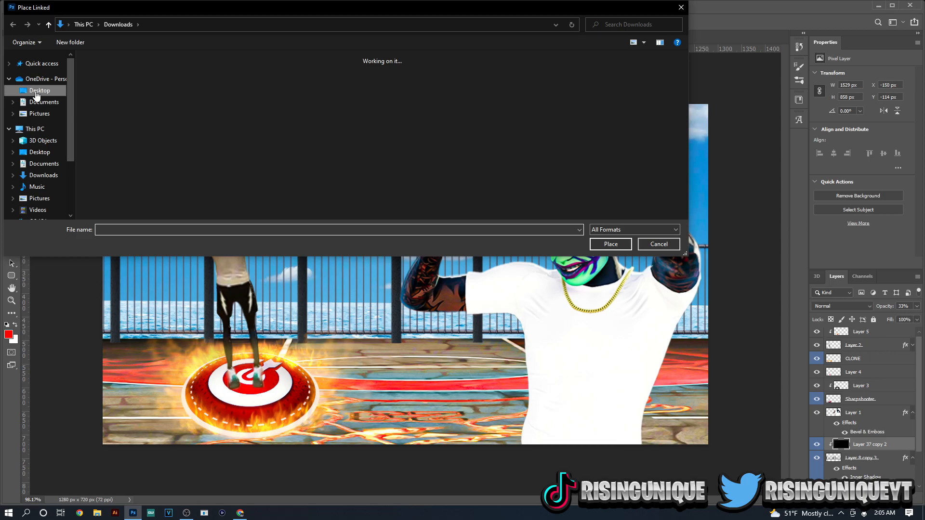
scroll(551, 140, down, 3)
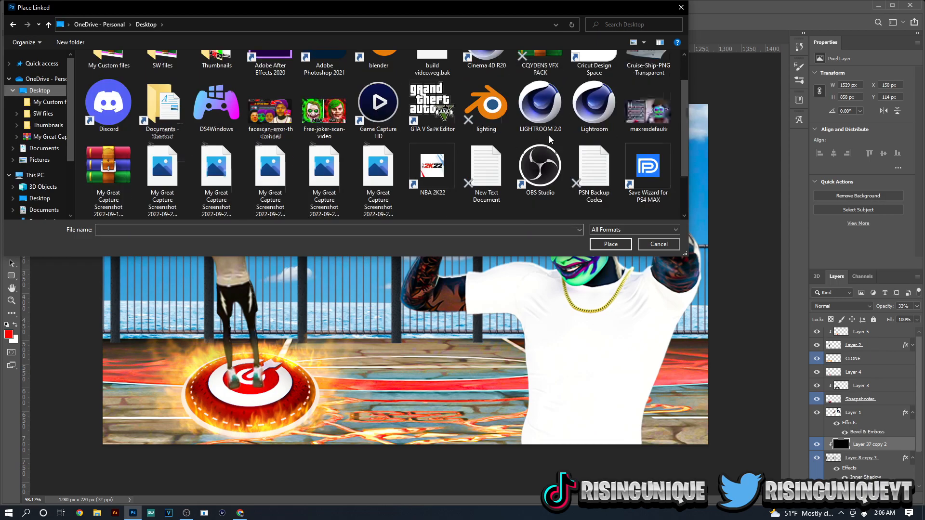
scroll(551, 140, up, 3)
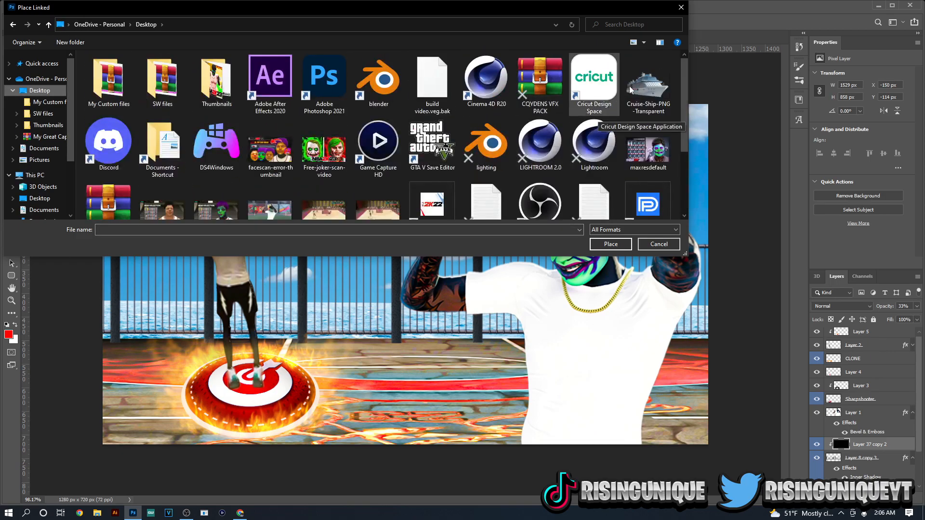
double_click(652, 80)
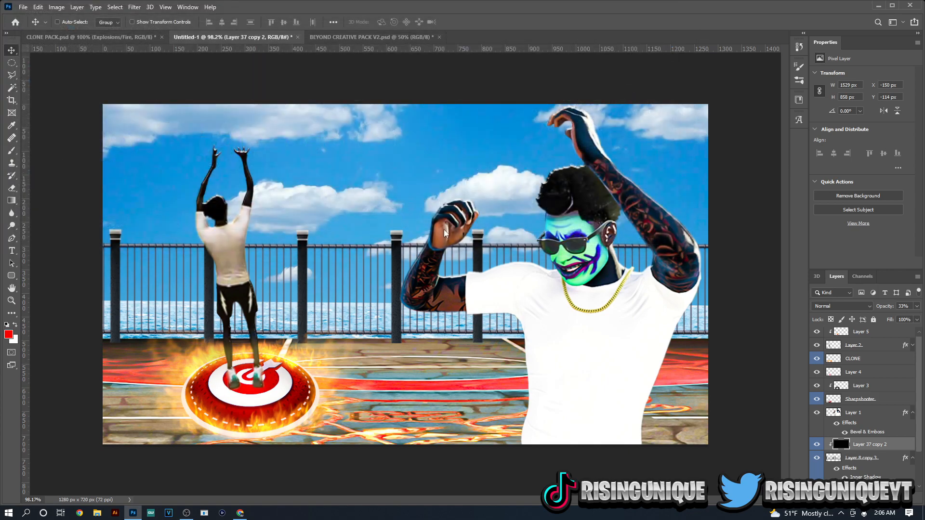
key(Return)
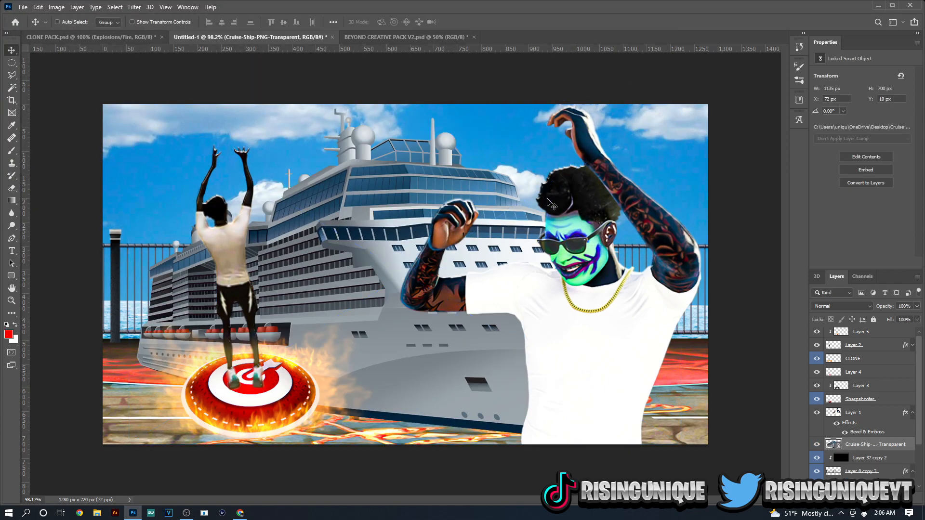
scroll(888, 434, down, 3)
key(Delete)
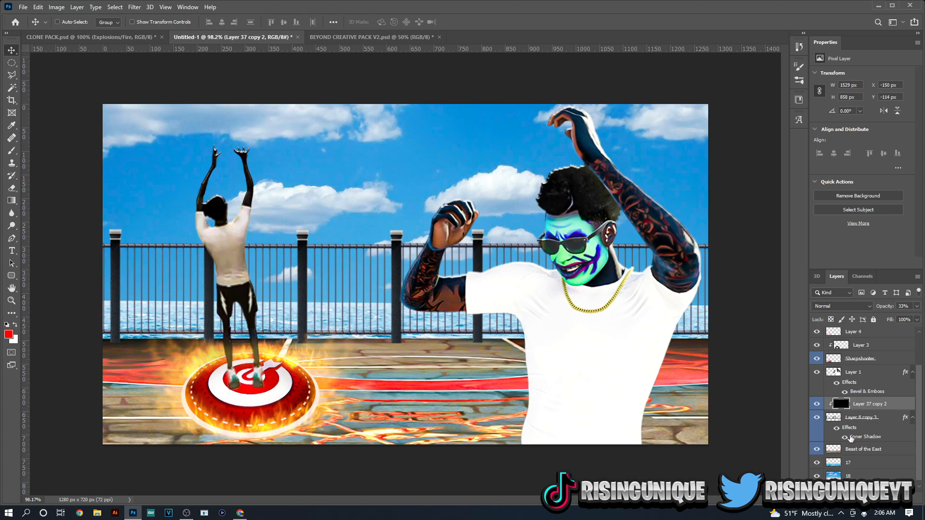
Place the linked Cruise-Ship-PNG-Transparent image directly above sea layer 17 and rasterize it
click(851, 464)
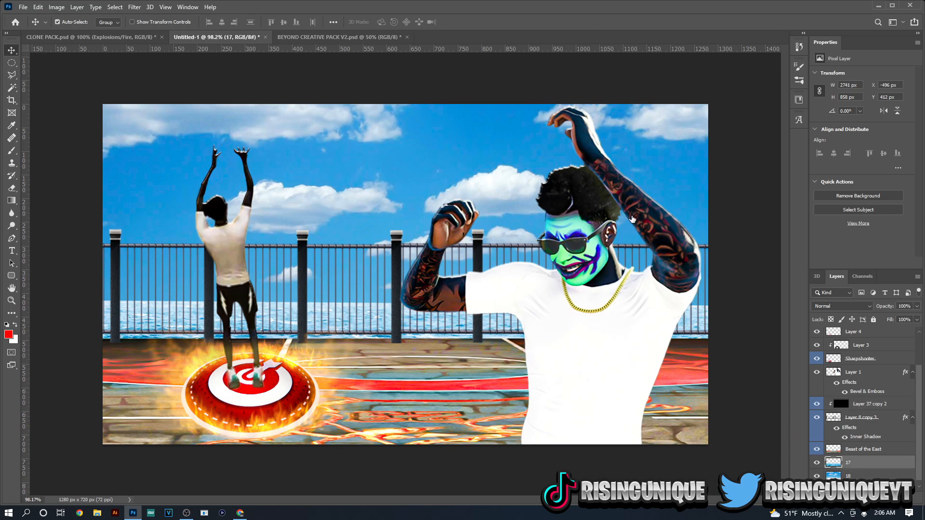
key(ctrl+v)
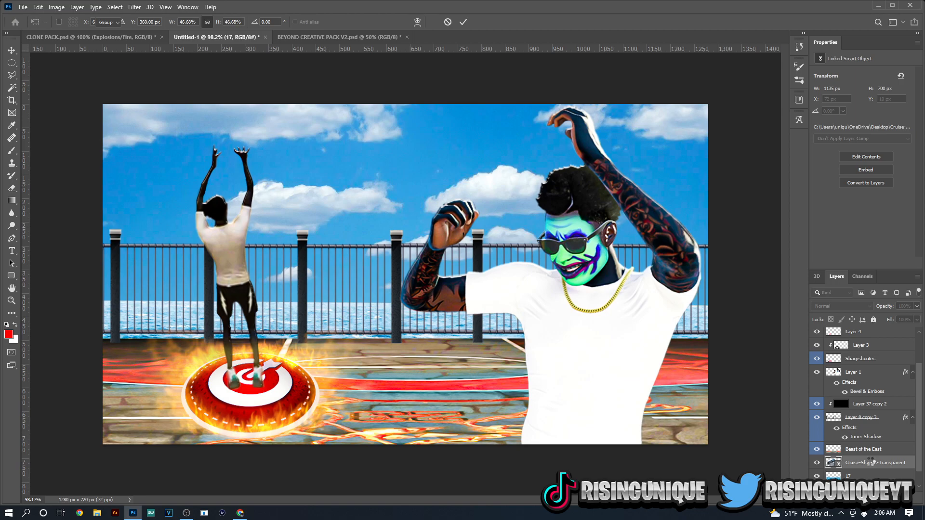
key(Return)
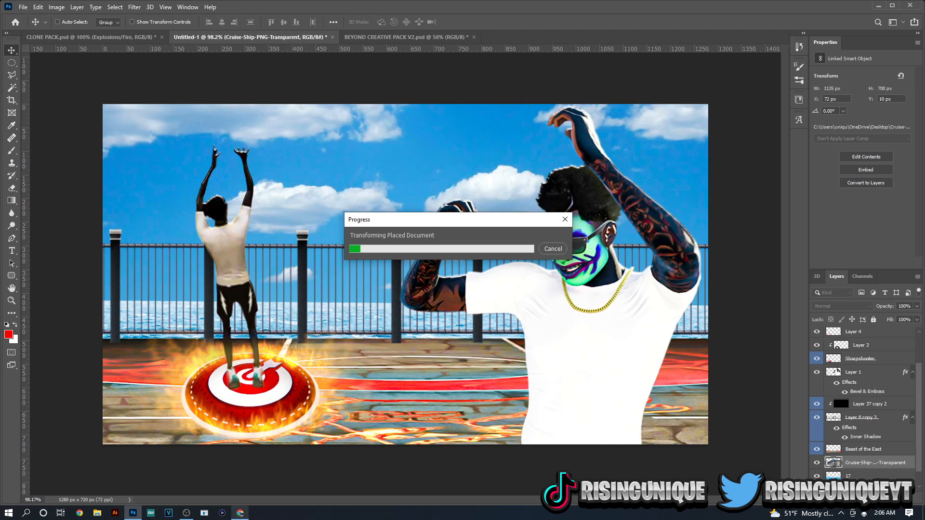
mouse_move(241, 512)
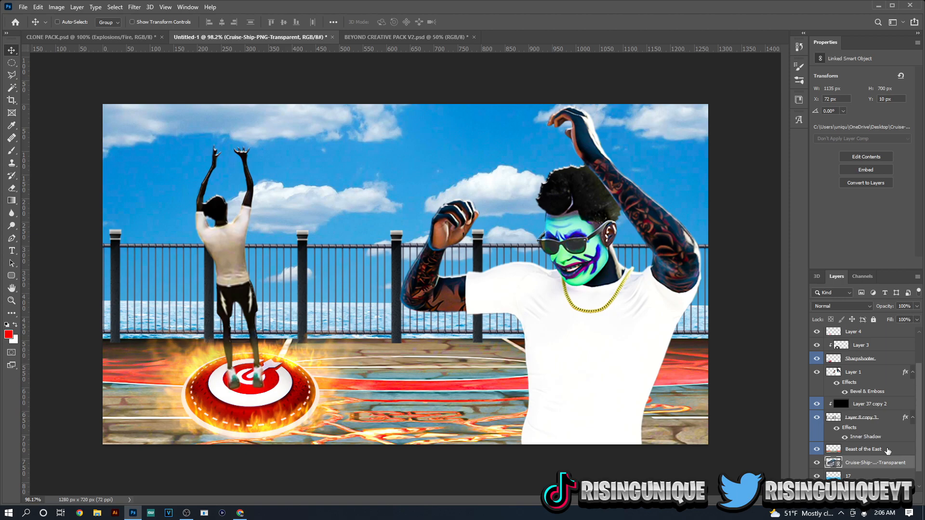
right_click(868, 465)
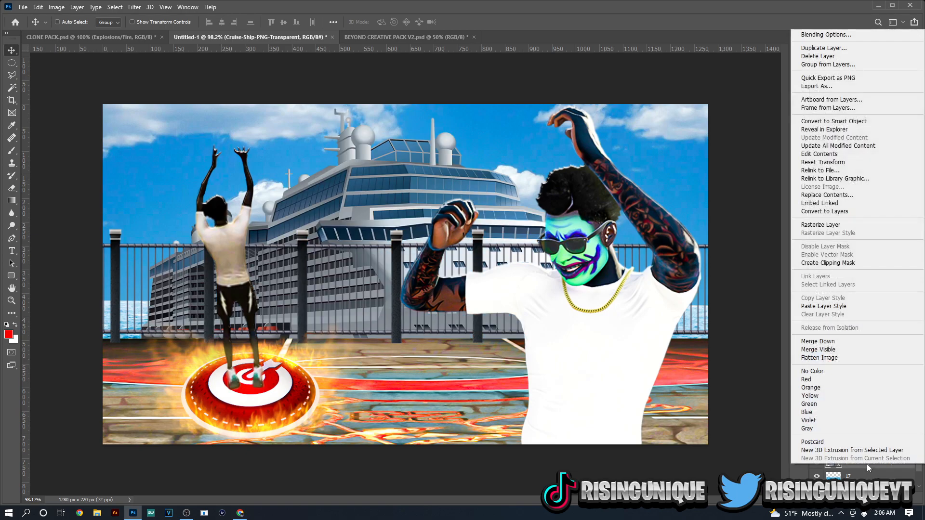
click(808, 225)
Scale the cruise ship to about 539 x 333 px and move it behind the fence at the canvas's left edge, about X -232, Y 164 px
key(ctrl+t)
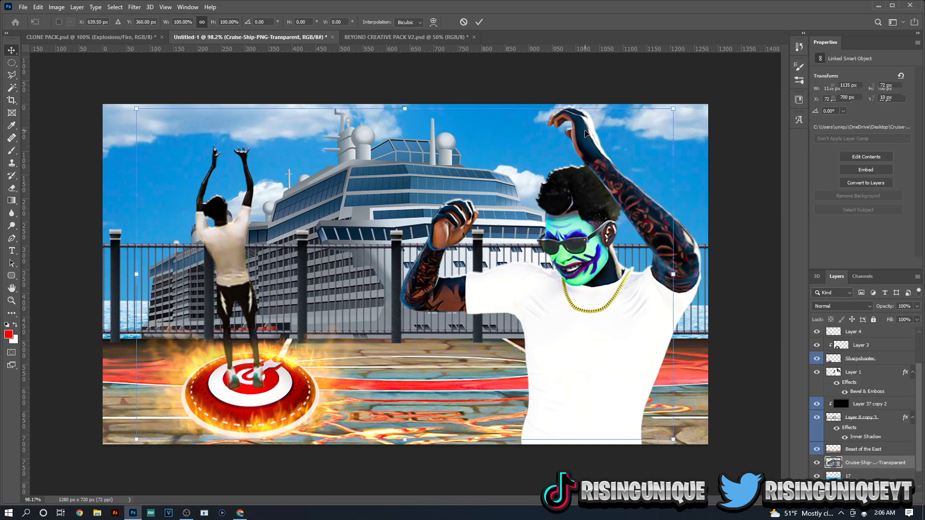
drag(665, 108, 547, 183)
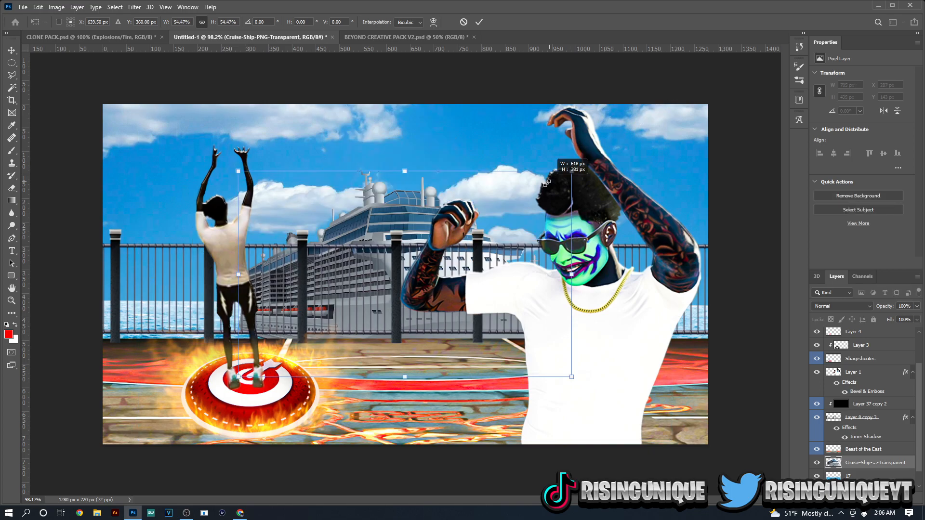
drag(489, 220, 403, 267)
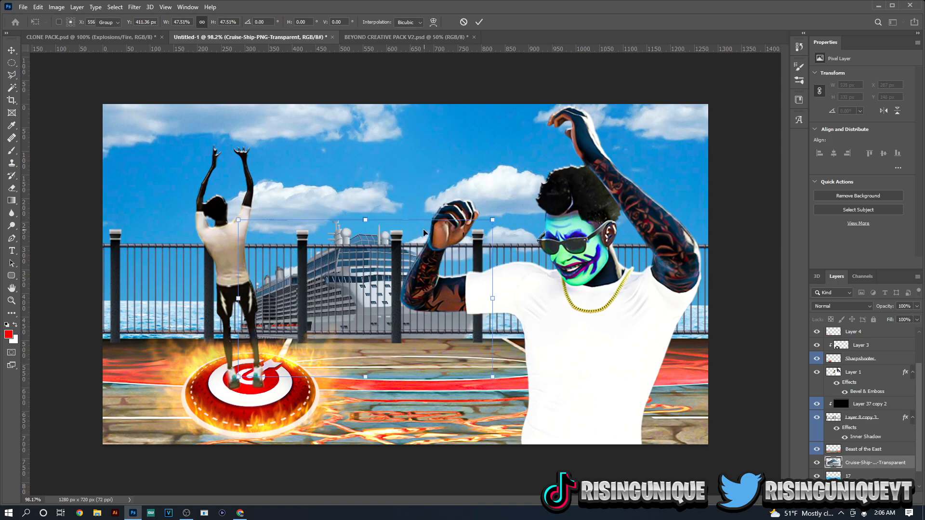
key(Return)
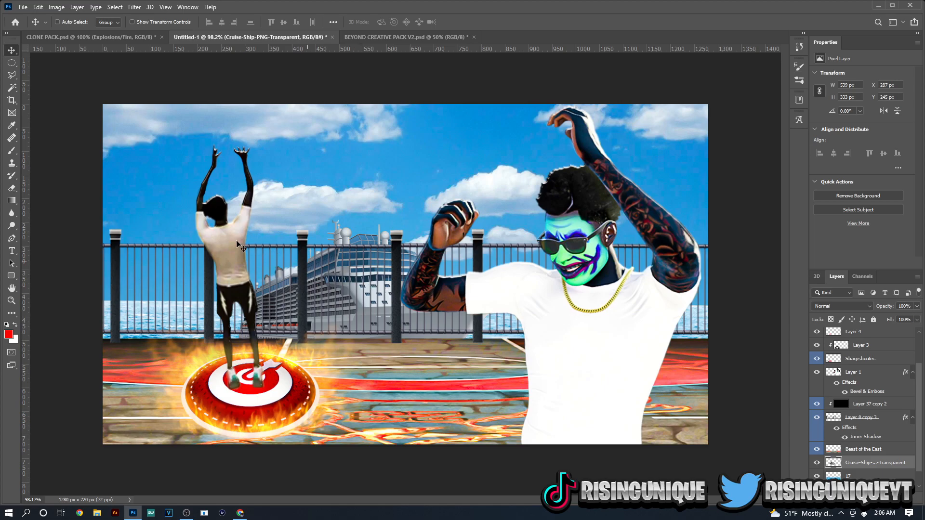
drag(165, 222, 96, 200)
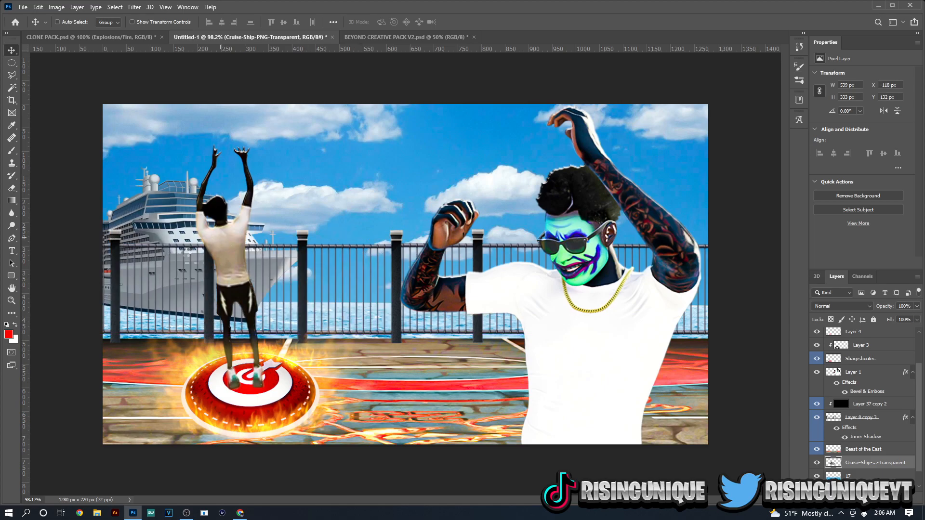
drag(178, 274, 132, 287)
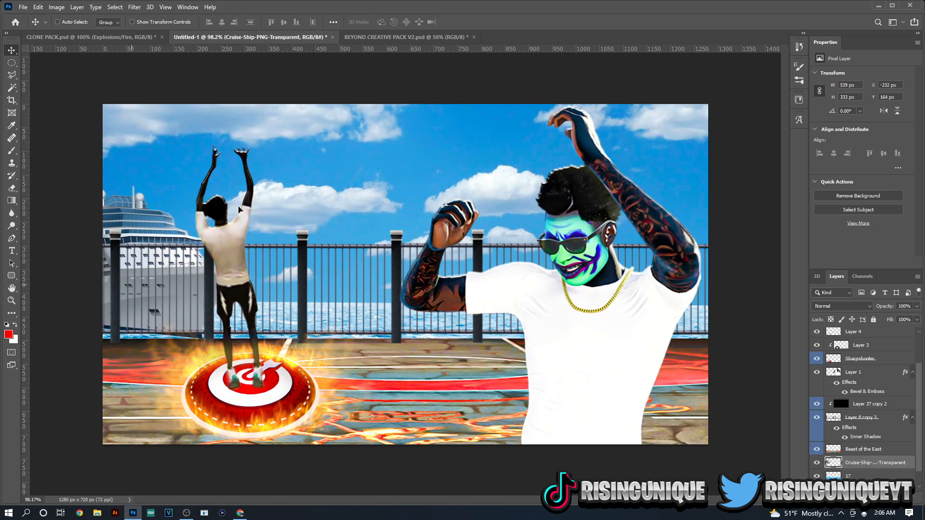
key(ctrl+t)
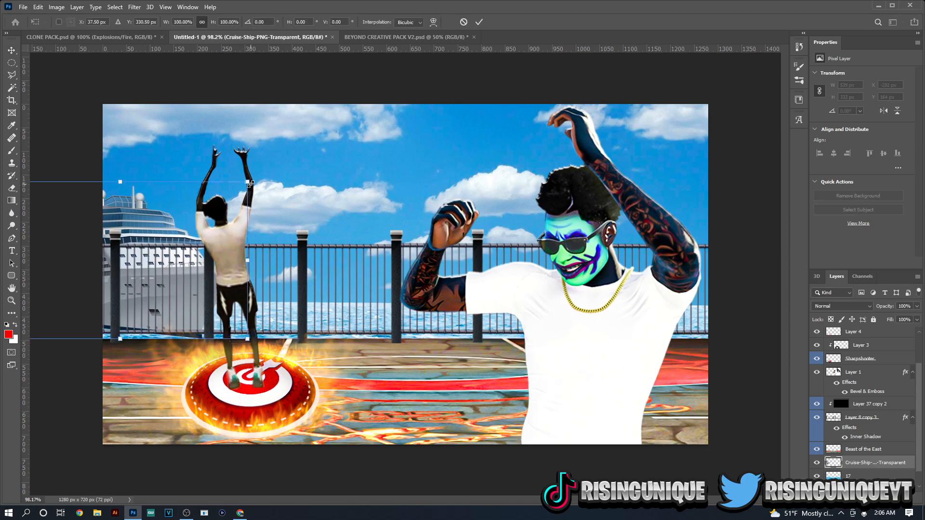
drag(260, 177, 232, 192)
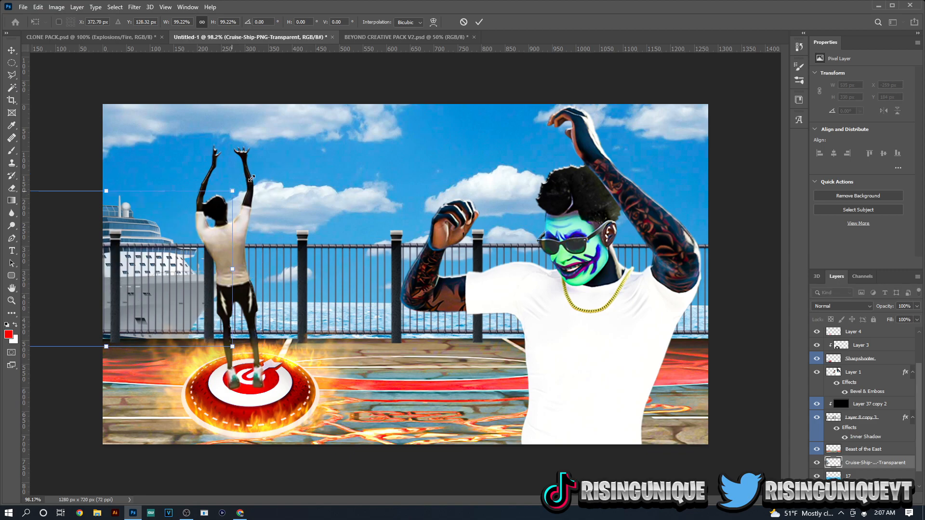
drag(271, 167, 281, 165)
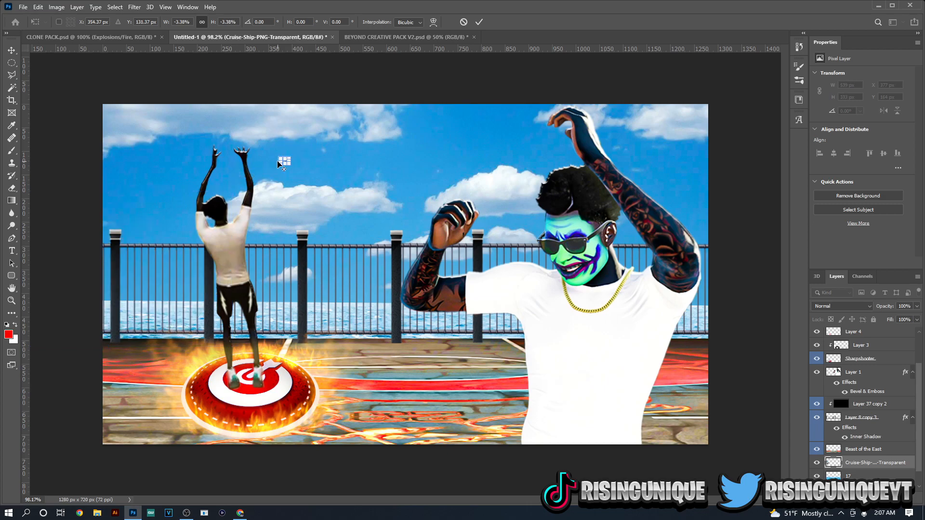
drag(464, 23, 463, 25)
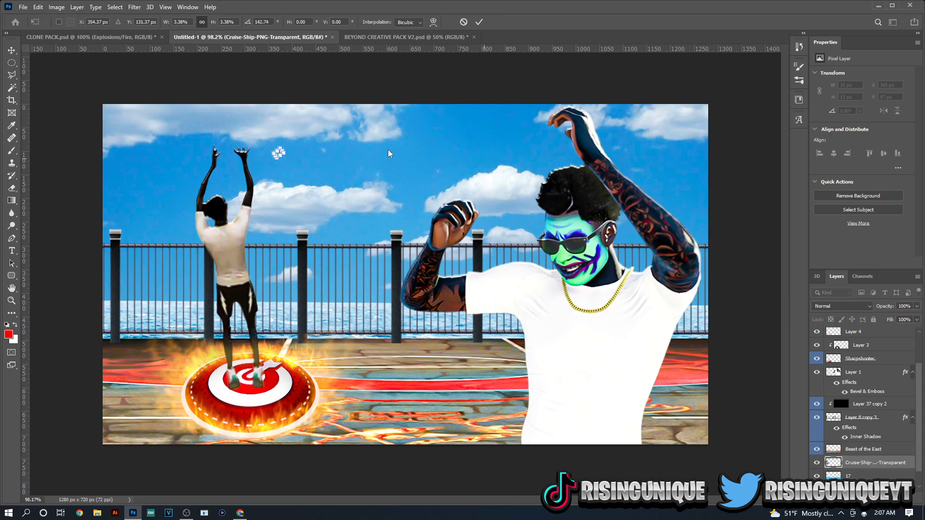
click(463, 22)
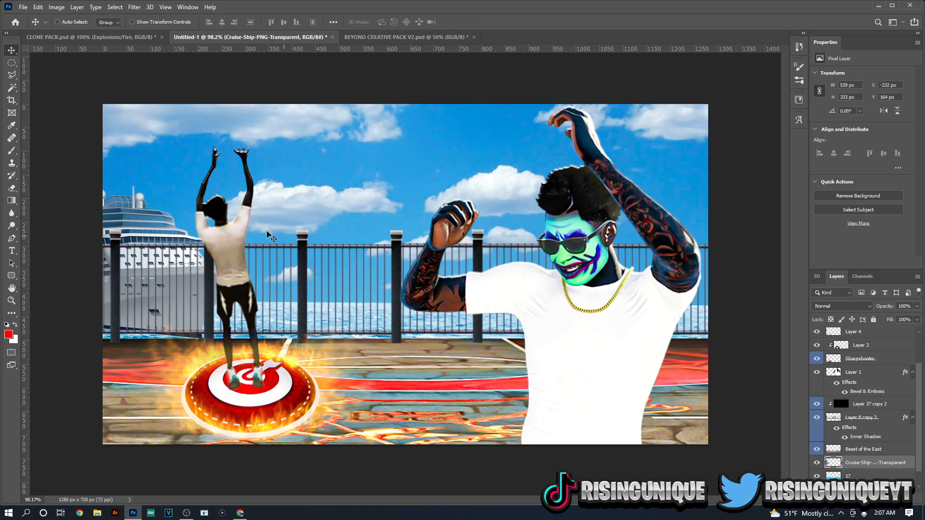
Scale the cruise ship up proportionally to about 828 x 512 px
key(ctrl+t)
drag(253, 168, 270, 167)
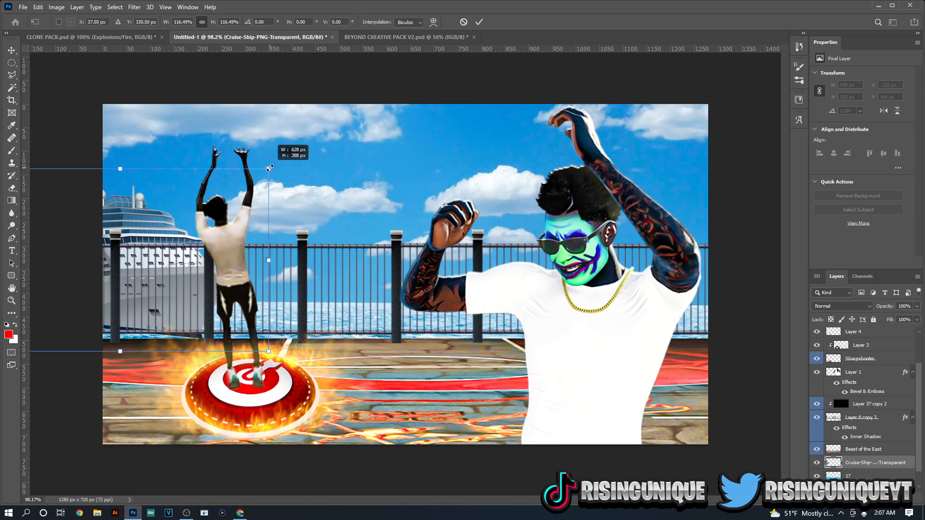
drag(275, 164, 275, 163)
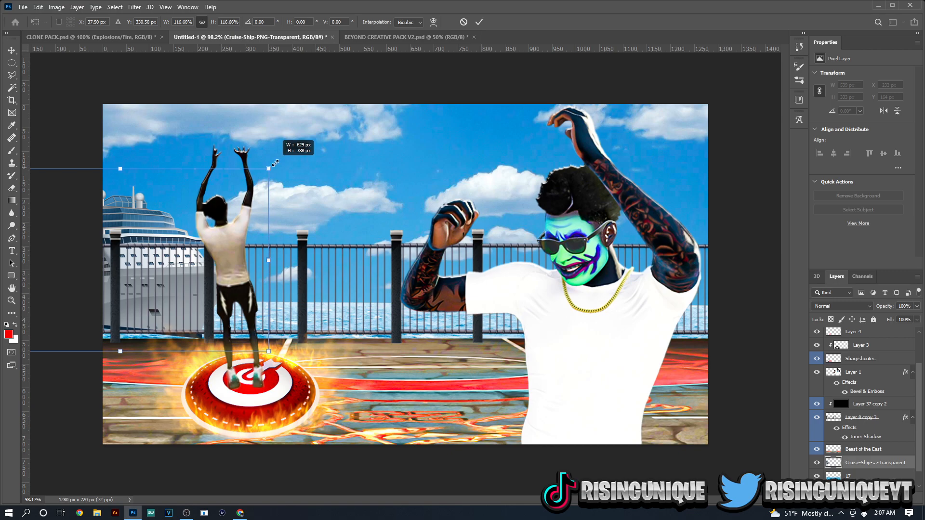
drag(279, 161, 279, 161)
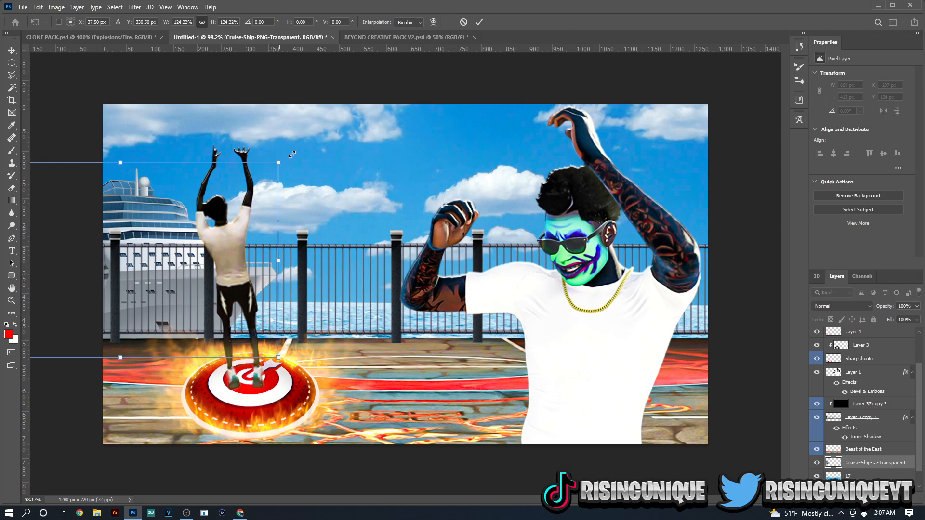
drag(292, 155, 297, 151)
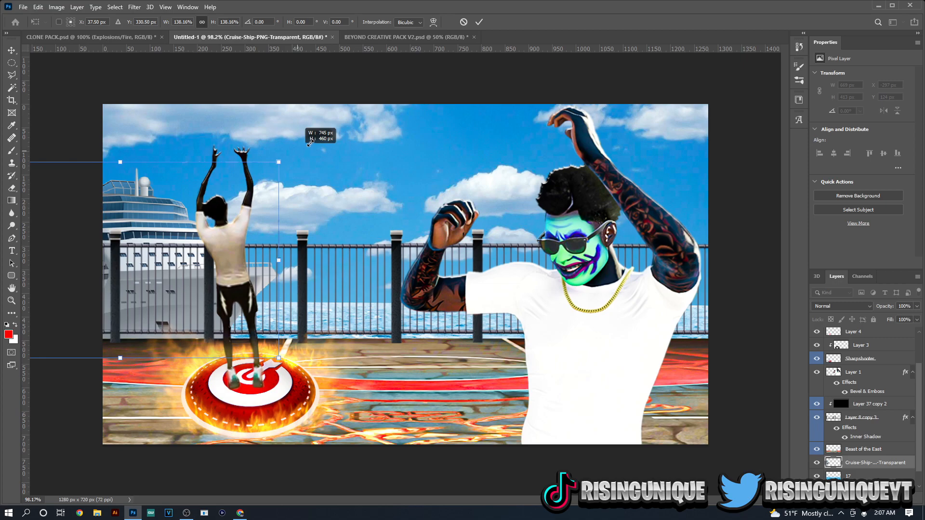
drag(316, 140, 317, 139)
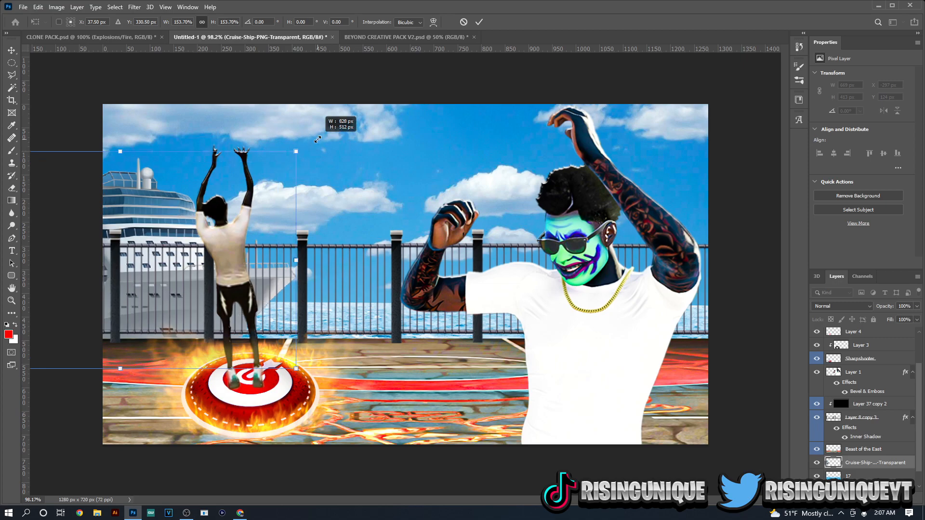
click(480, 21)
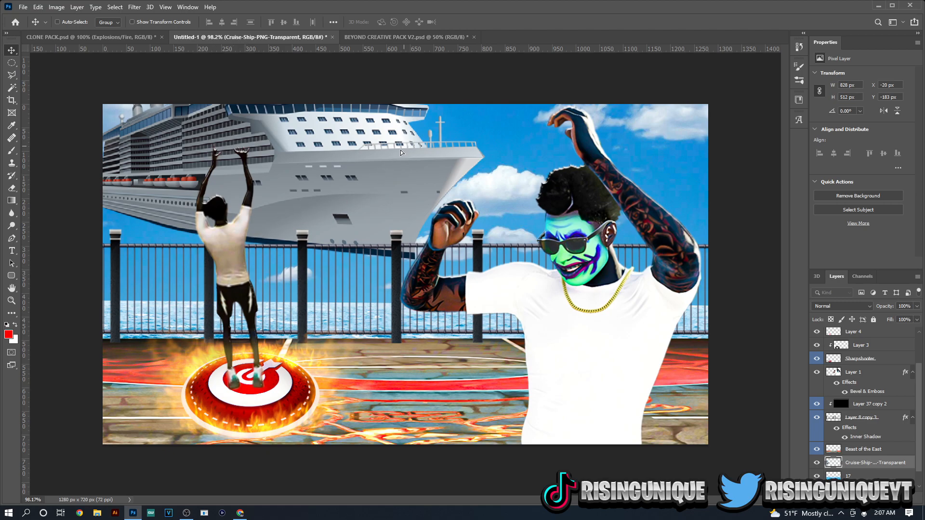
Move the cruise ship behind the fence at the canvas's left edge, to about X -287, Y 64 px
drag(344, 180, 279, 227)
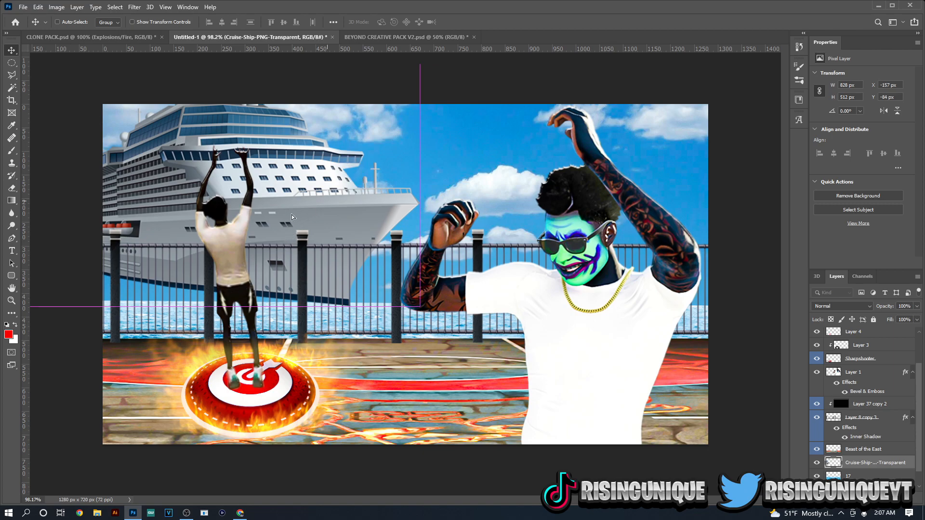
click(186, 513)
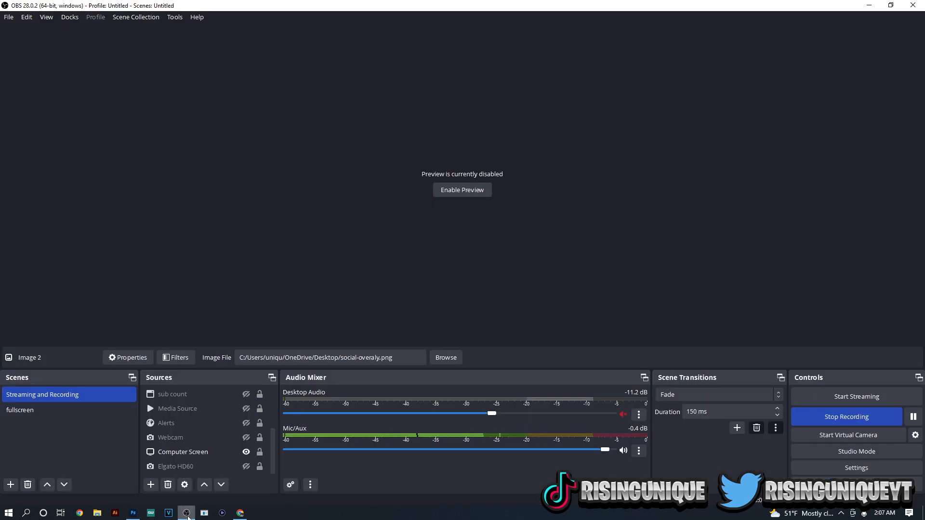
click(134, 513)
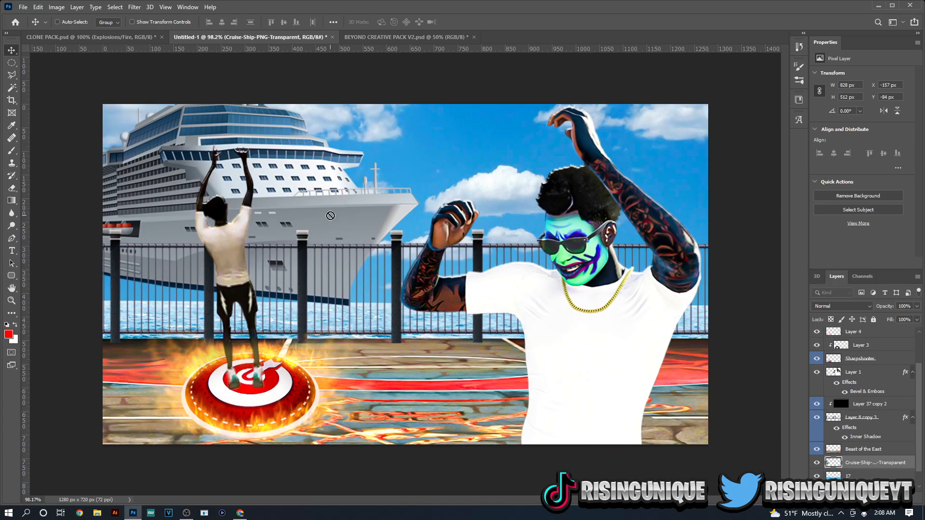
drag(323, 225, 315, 235)
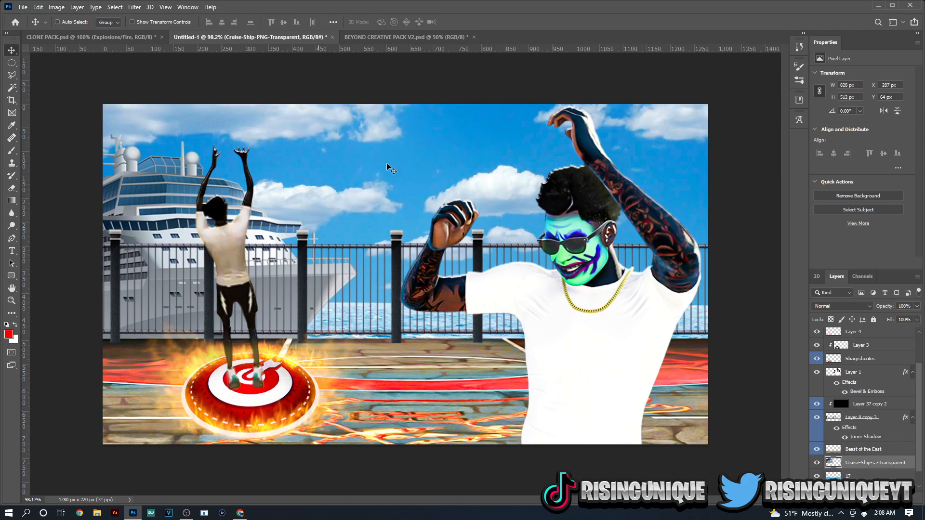
Duplicate sea layer 17 and place the cruise ship layer between the copy and the original
scroll(863, 475, down, 1)
click(857, 463)
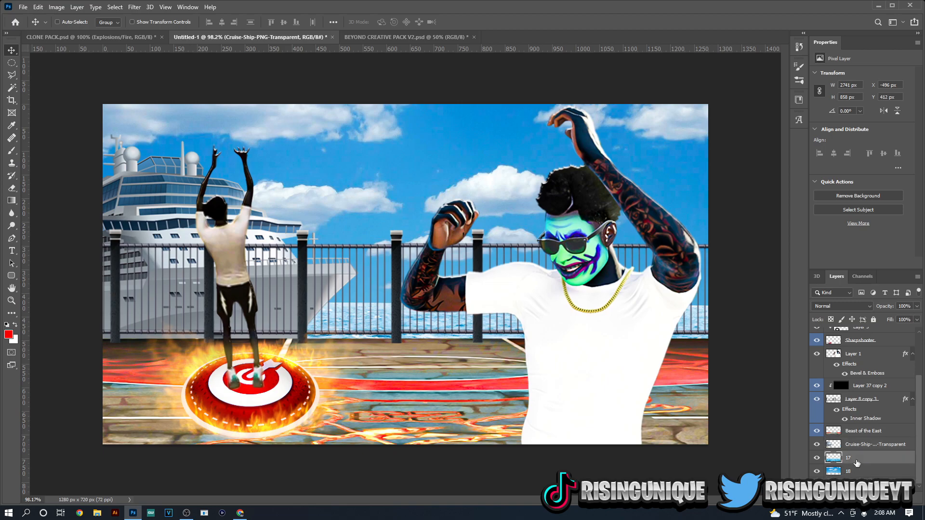
key(h)
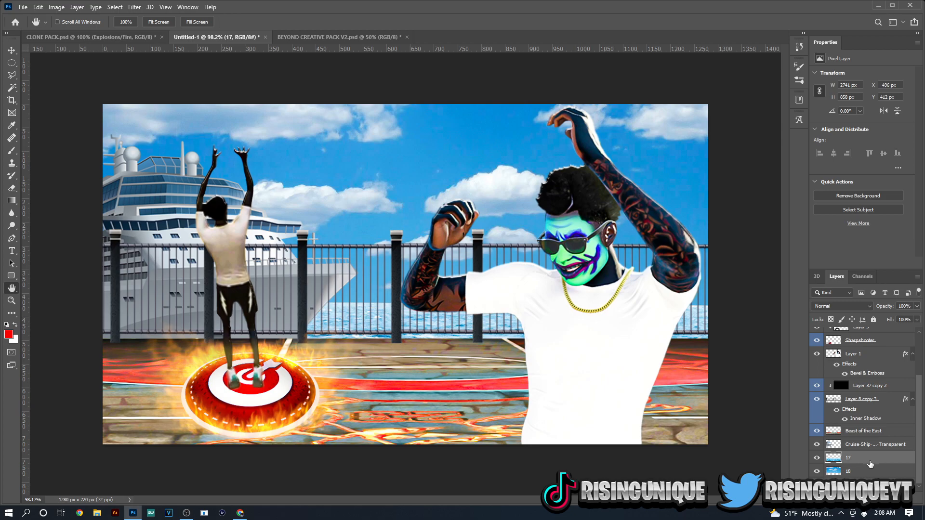
double_click(871, 463)
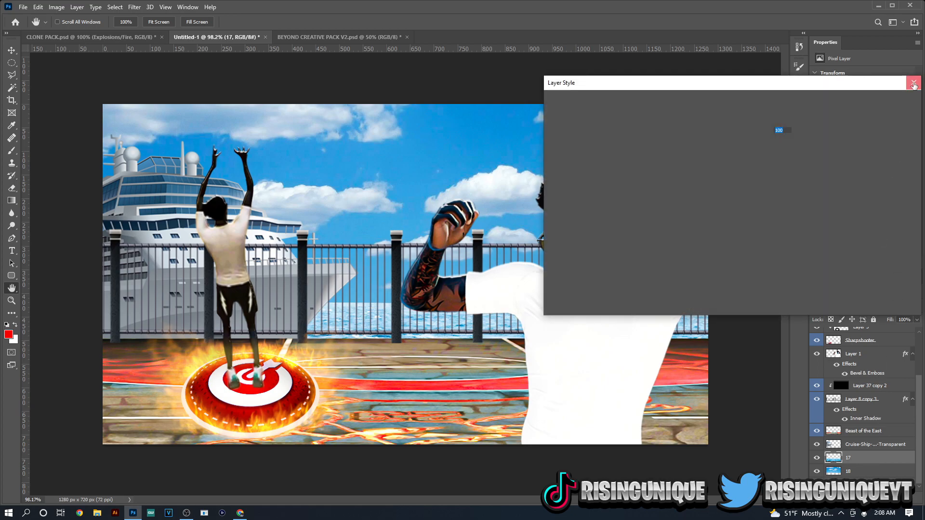
click(915, 83)
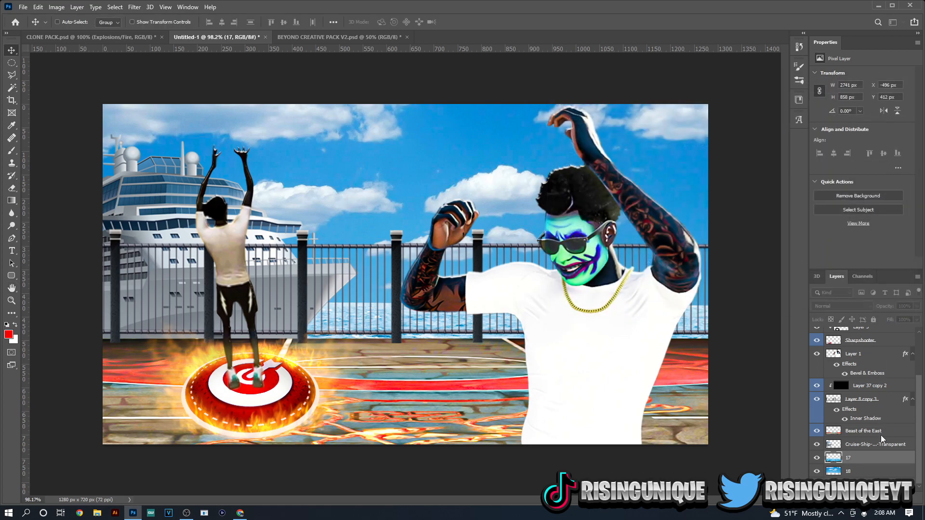
key(ctrl+j)
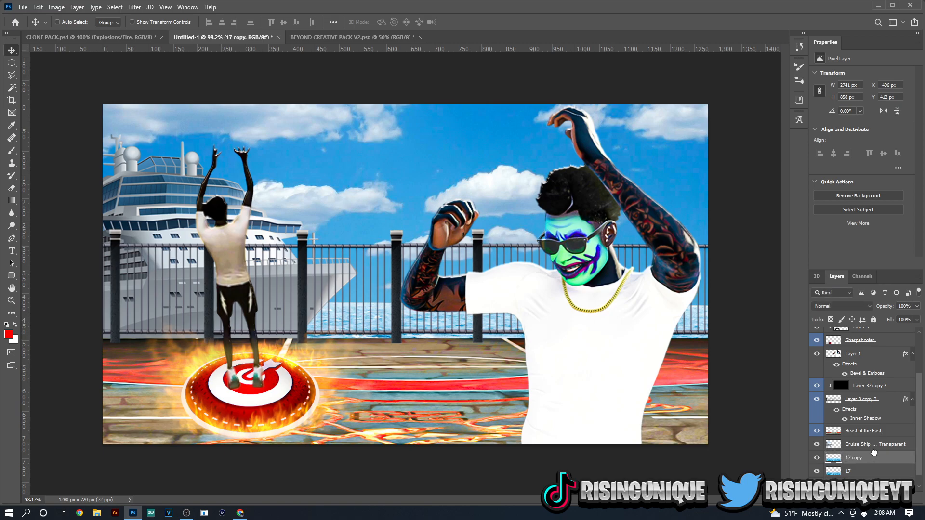
drag(874, 448, 874, 466)
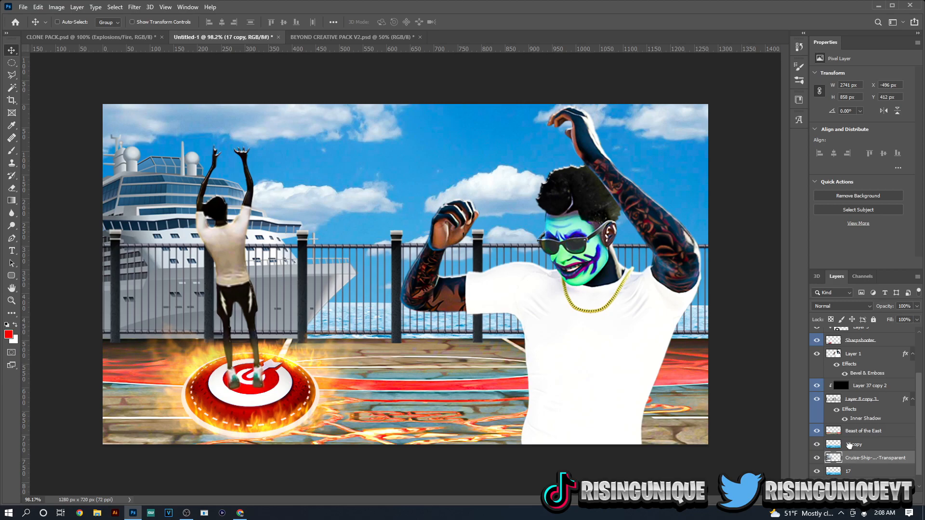
Rotate the sea copy above the cruise ship by about -1.4° so its waterline follows the hull
click(868, 444)
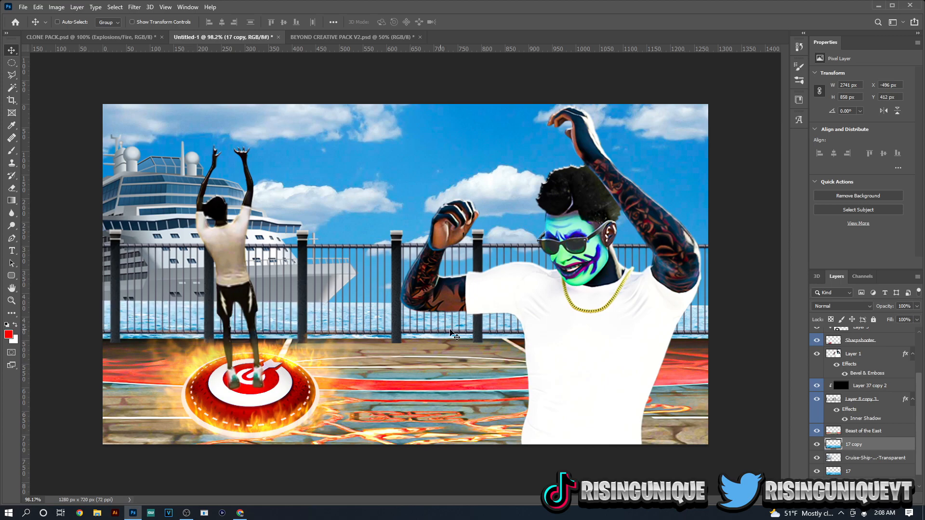
key(ctrl+t)
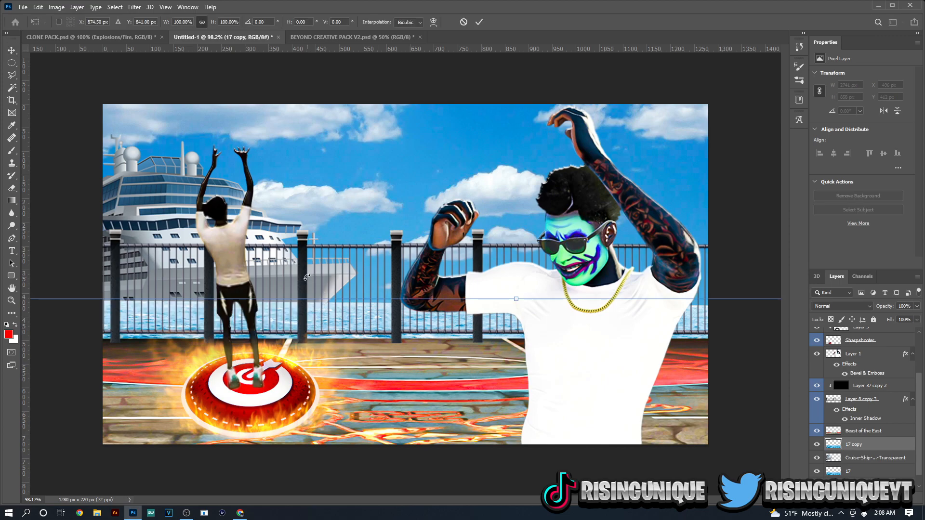
drag(298, 277, 296, 277)
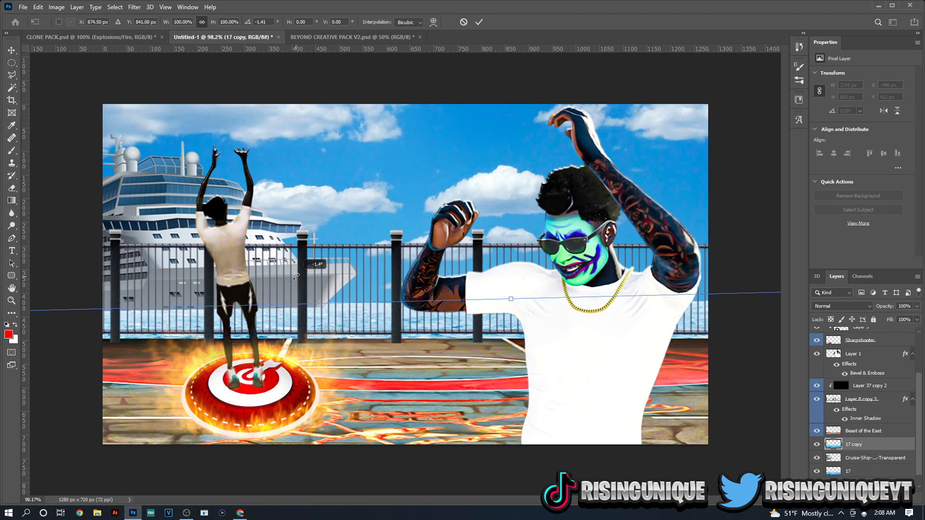